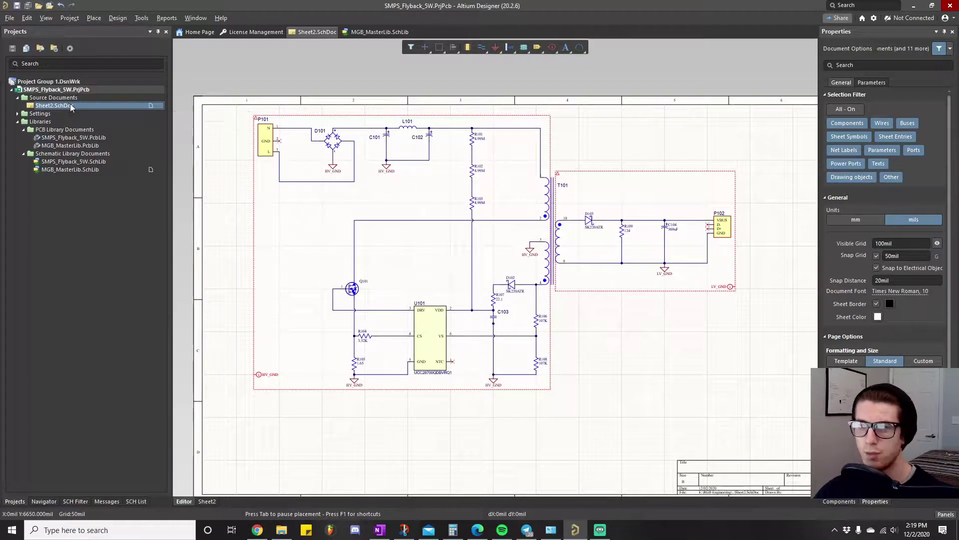
Add a new PCB document to the SMPS_Flyback_5W project.
right_click(93, 90)
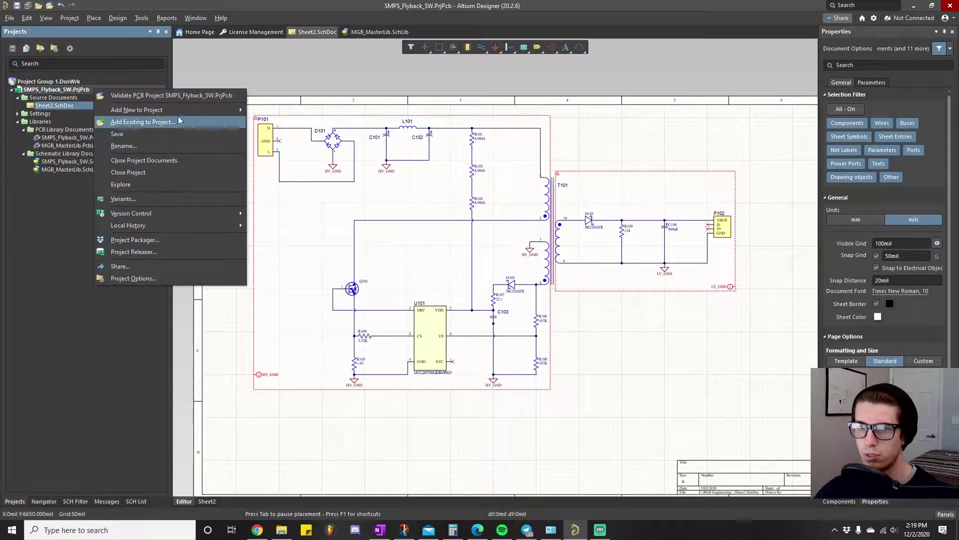
mouse_move(195, 111)
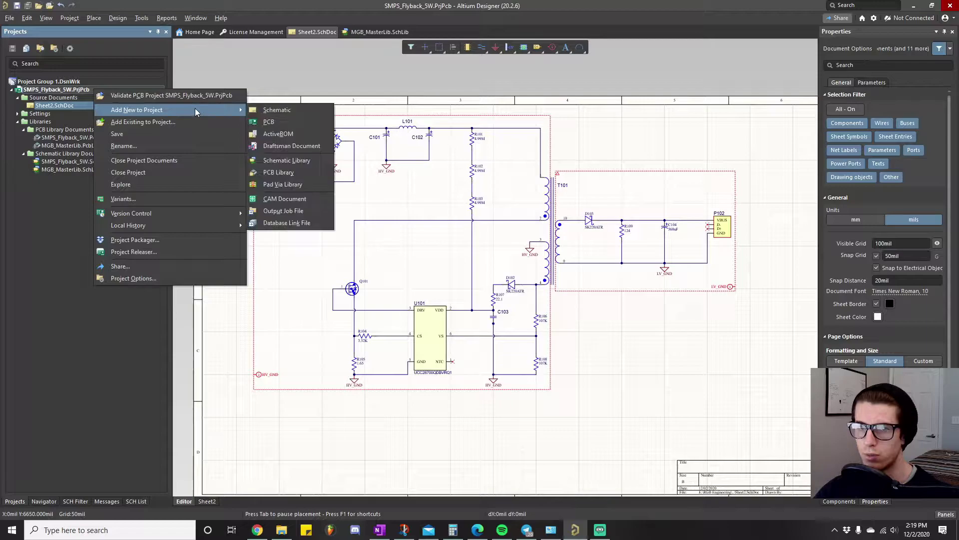
click(272, 121)
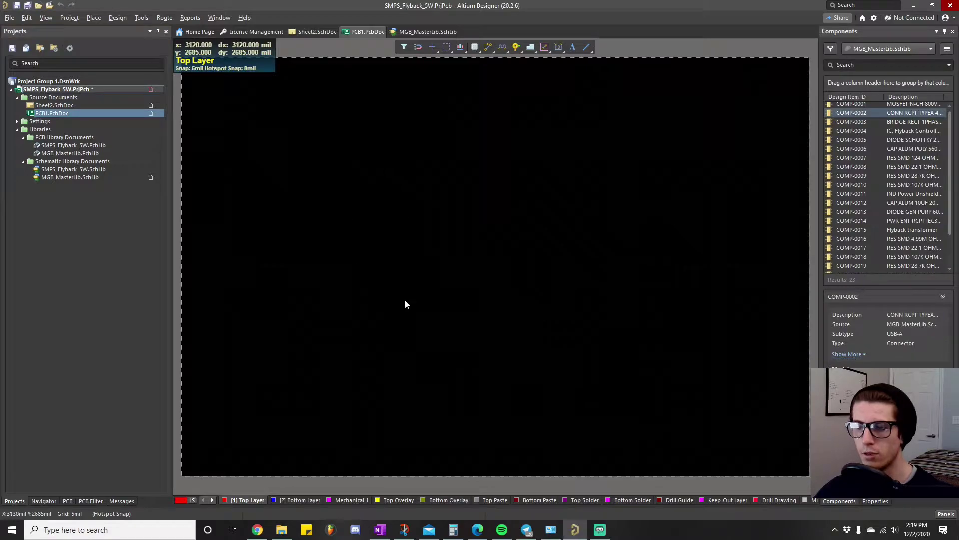
Set the snap grid to 100 mil and place the PCB origin at the board outline's lower-left corner.
ctrl+scroll(419, 294, down, 2)
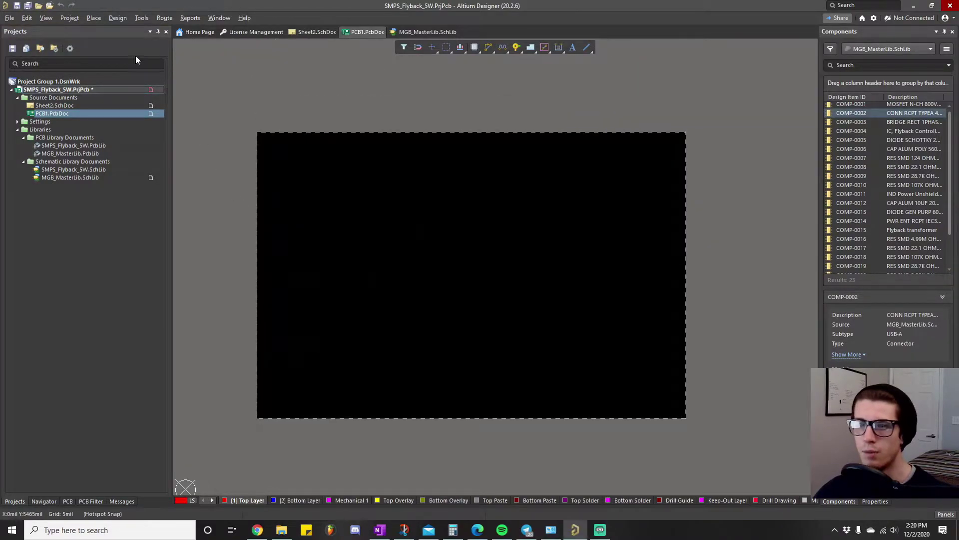
click(28, 19)
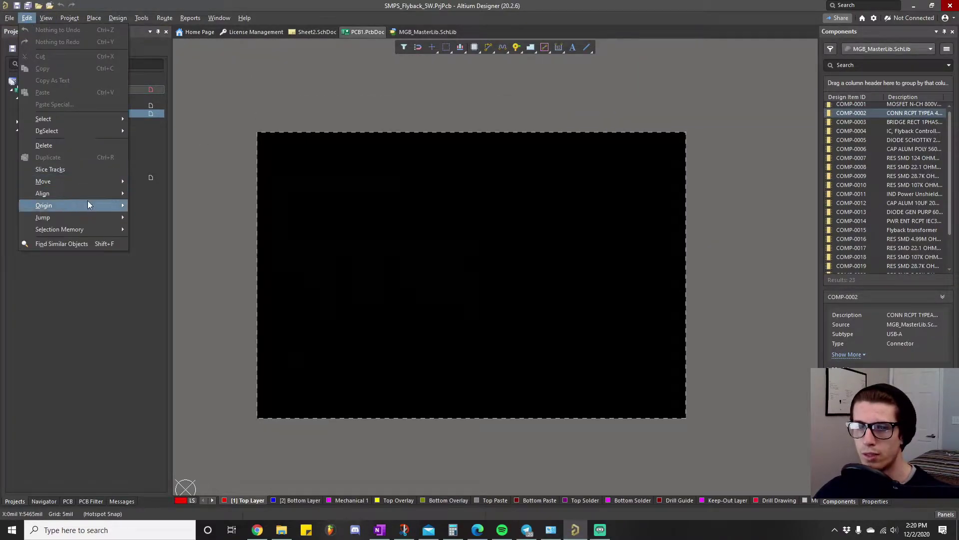
mouse_move(104, 205)
click(151, 208)
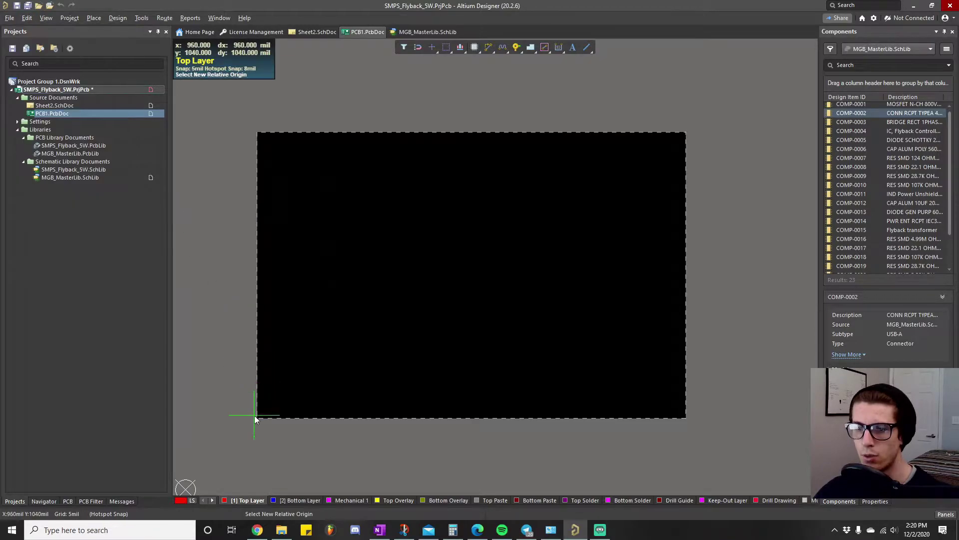
key(g)
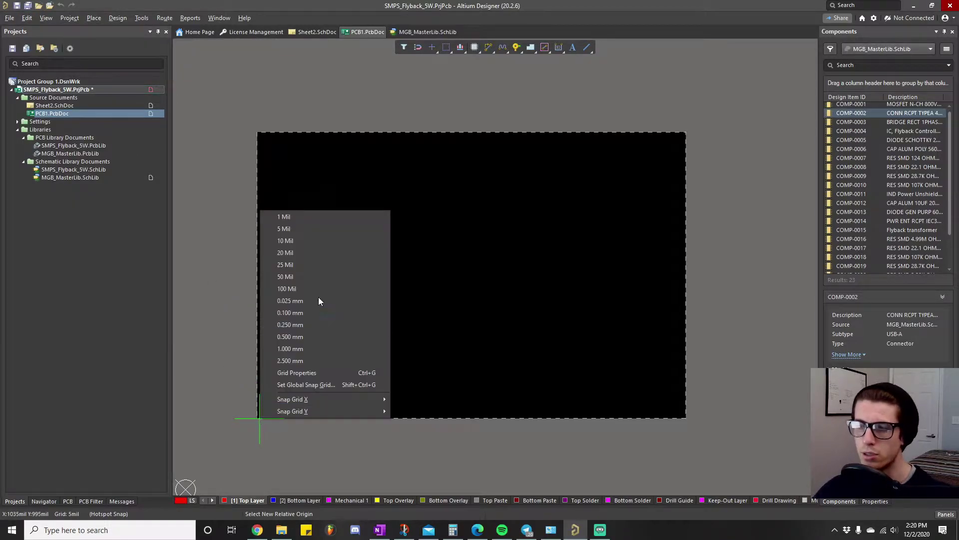
click(290, 286)
click(257, 418)
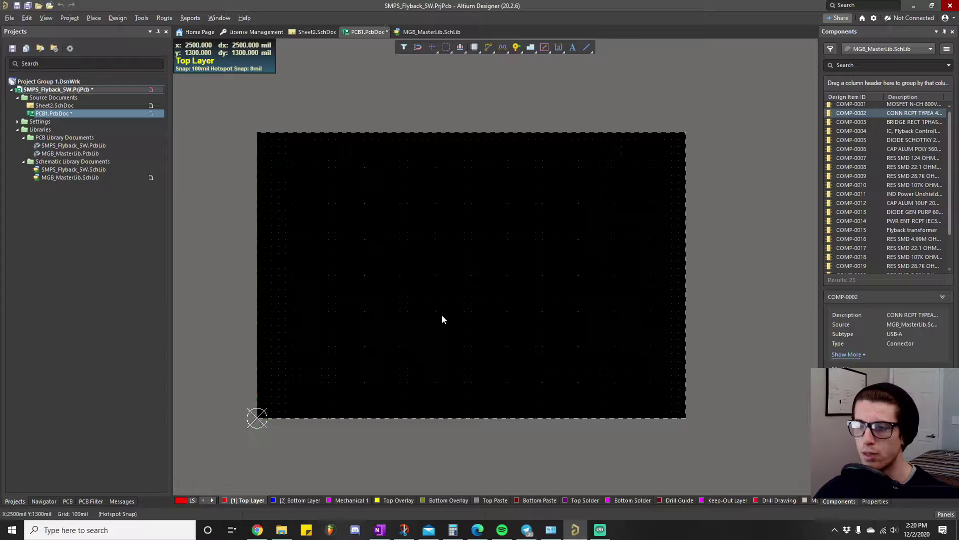
Save the new PCB document as SMPS_Flyback_5W_USB.PcbDoc in the project folder, and save the project.
right_click(76, 114)
click(141, 147)
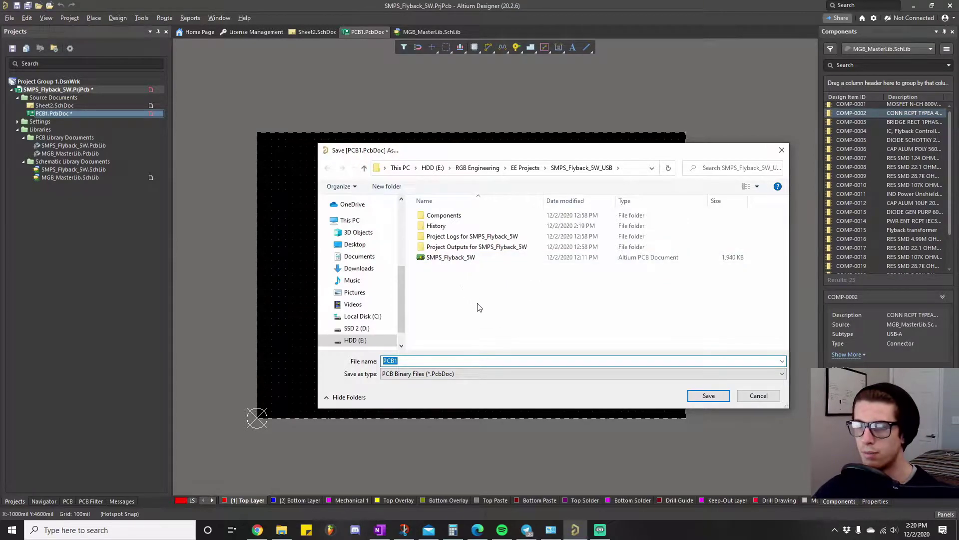
text(SMPS)
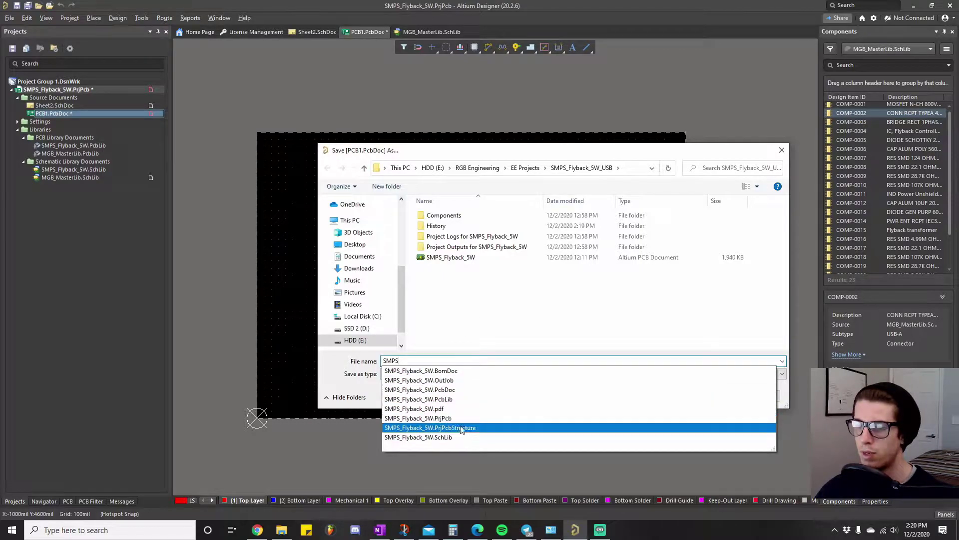
click(478, 390)
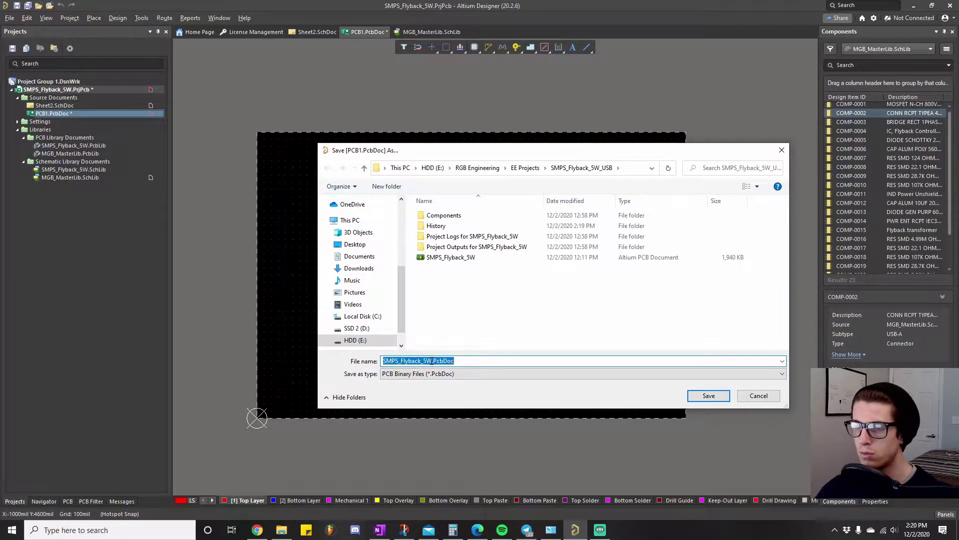
click(433, 361)
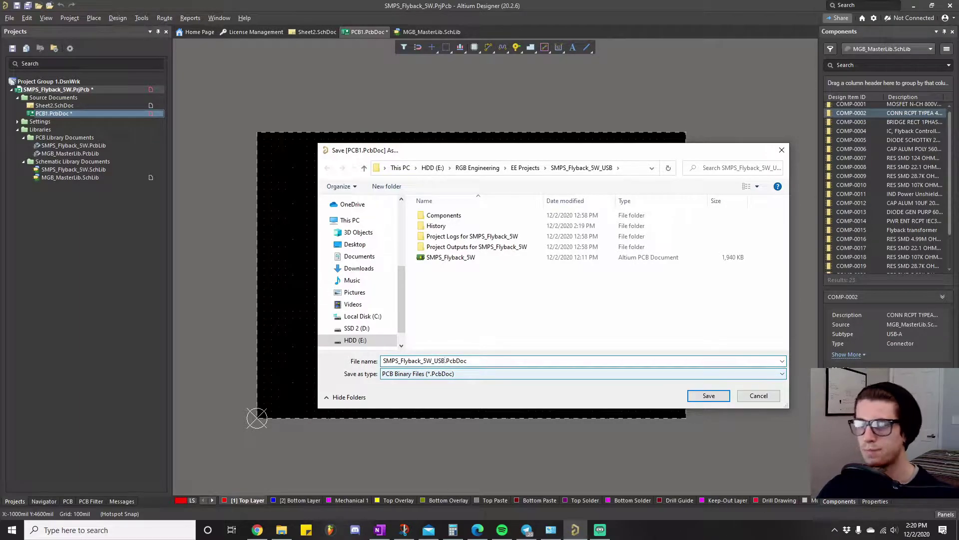
key(Return)
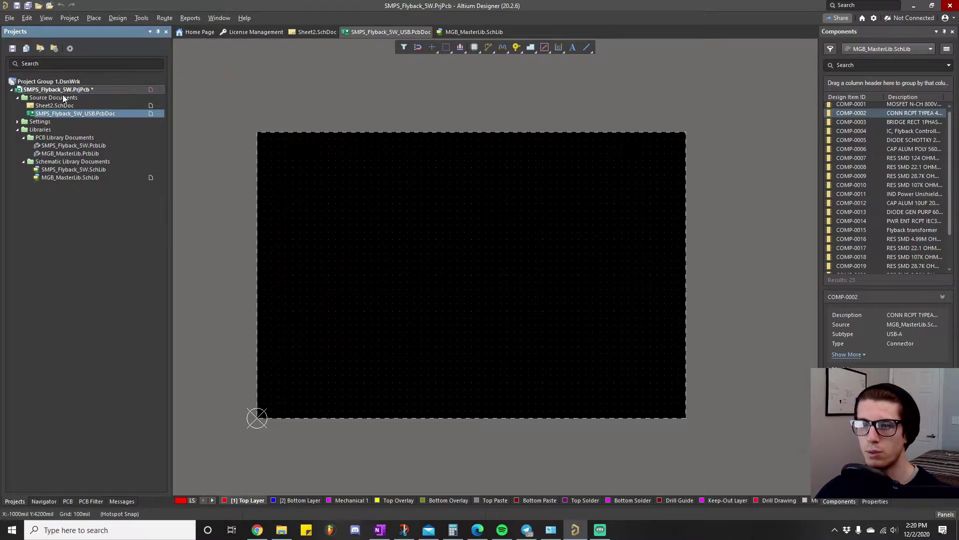
right_click(75, 89)
click(130, 136)
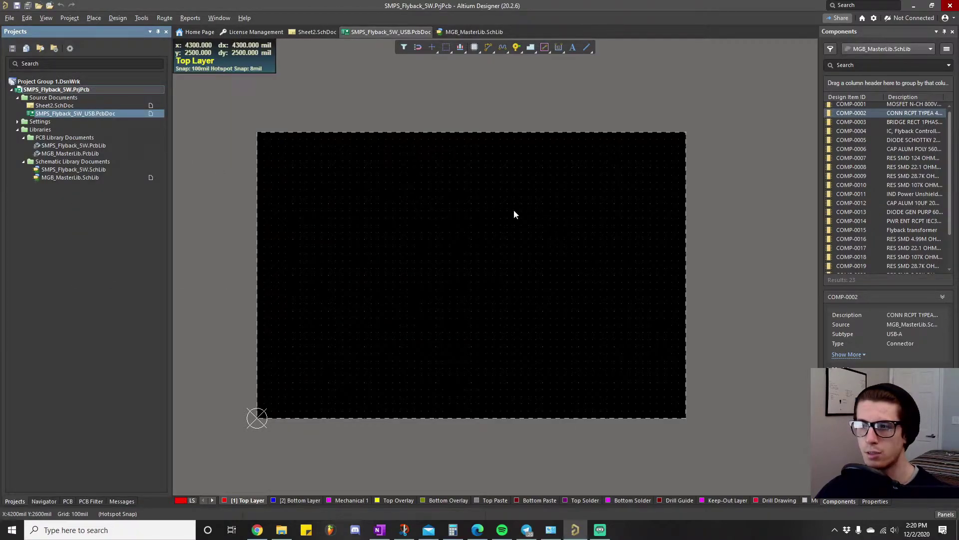
From the Sheet2 schematic, create an engineering change order updating SMPS_Flyback_5W_USB.PcbDoc and validate its changes.
click(315, 33)
click(116, 19)
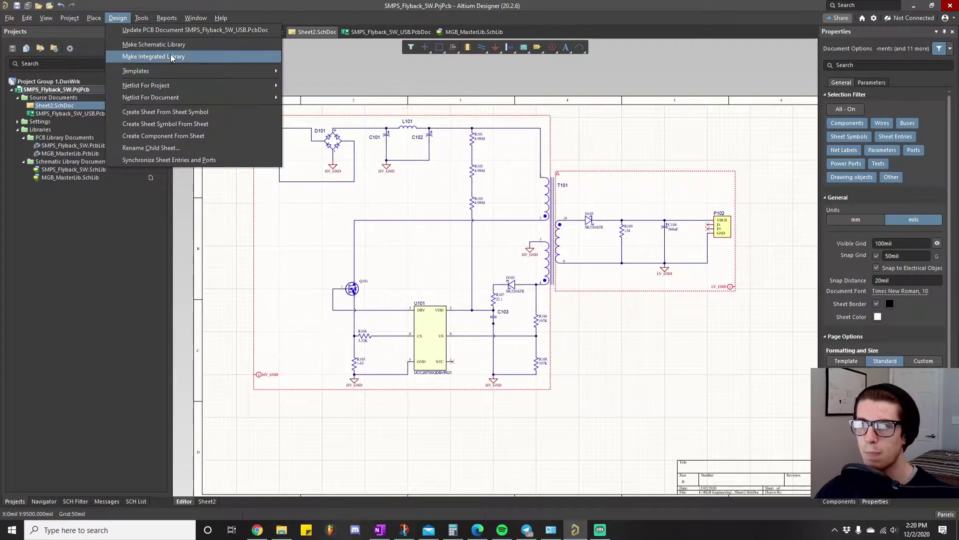
click(181, 31)
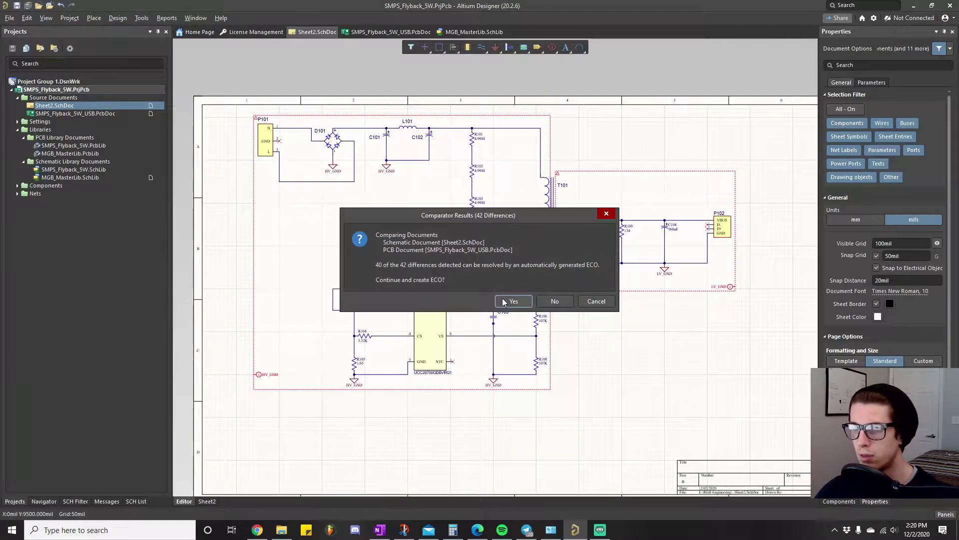
click(513, 302)
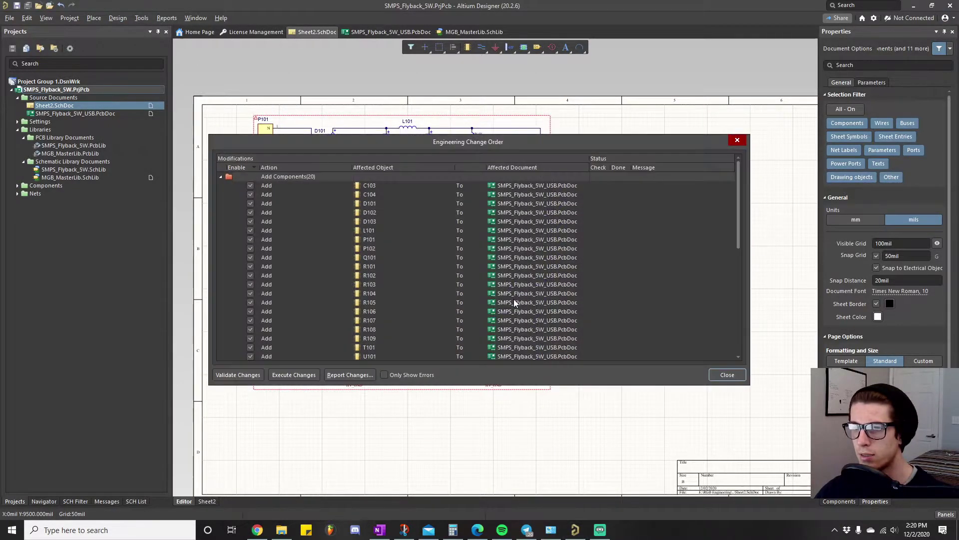
click(238, 375)
scroll(480, 301, down, 8)
scroll(518, 264, down, 1)
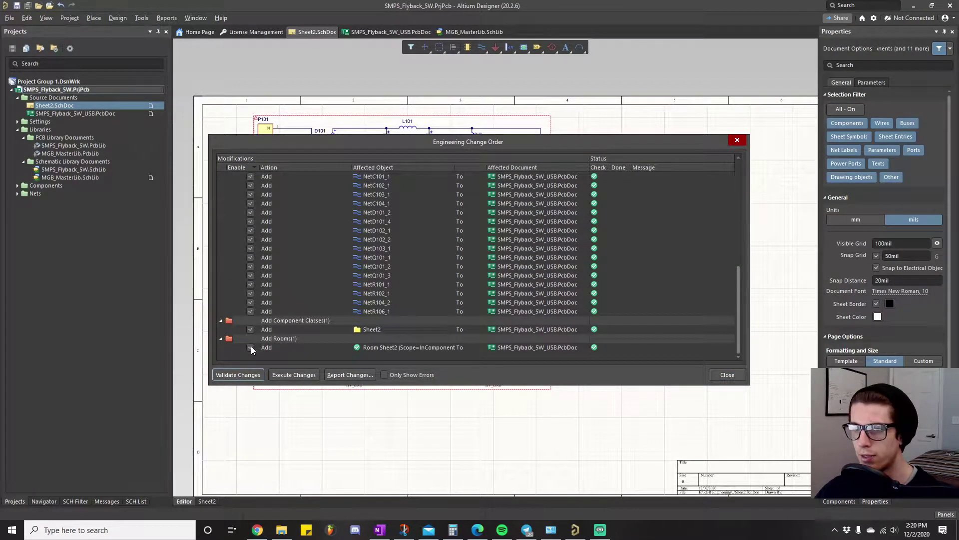
Exclude the Sheet2 room from the change order, execute the remaining changes and close the order.
click(252, 348)
click(295, 375)
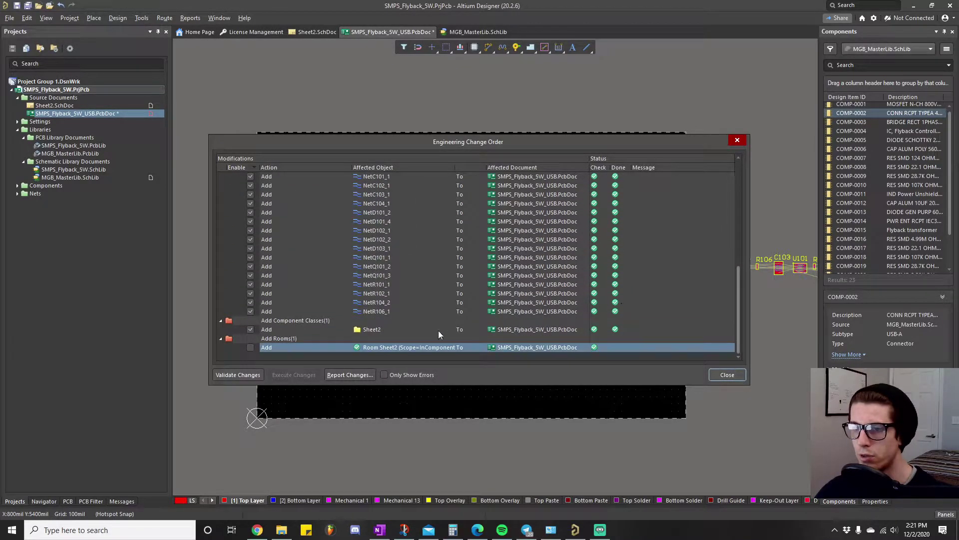
click(727, 375)
Hide all net connection lines between the components in the PCB document.
right_drag(550, 277, 386, 282)
ctrl+scroll(519, 265, down, 1)
ctrl+scroll(392, 280, down, 1)
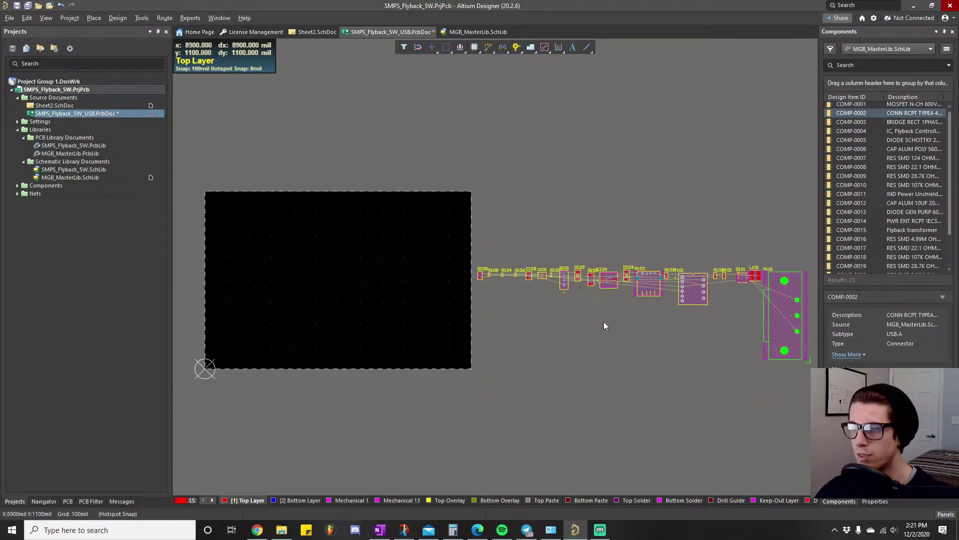
ctrl+scroll(604, 322, down, 1)
right_drag(603, 323, 548, 324)
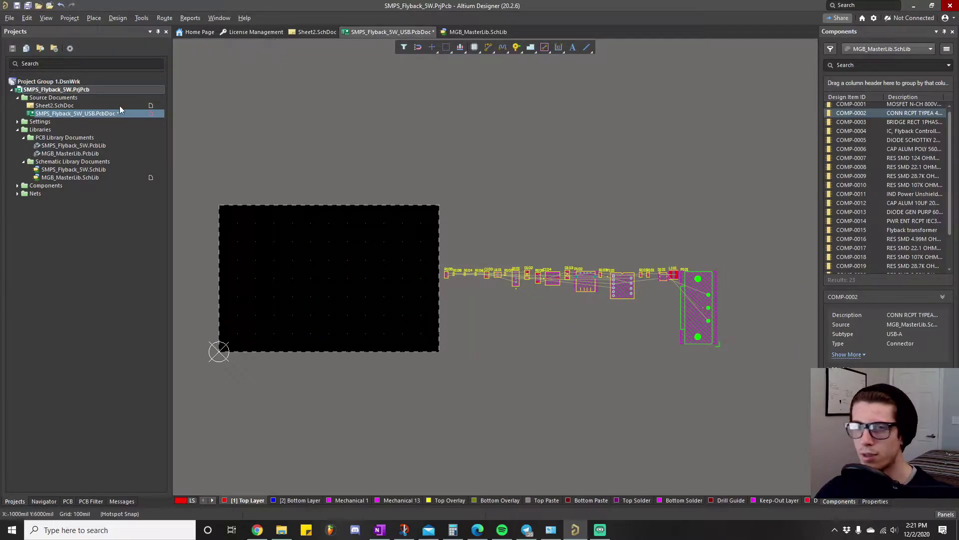
ctrl+scroll(451, 281, up, 1)
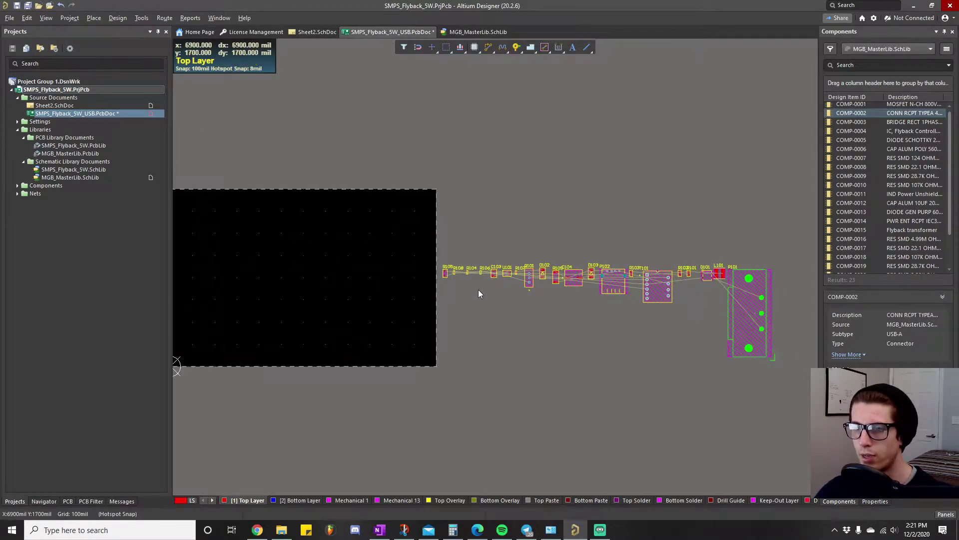
right_drag(479, 289, 517, 325)
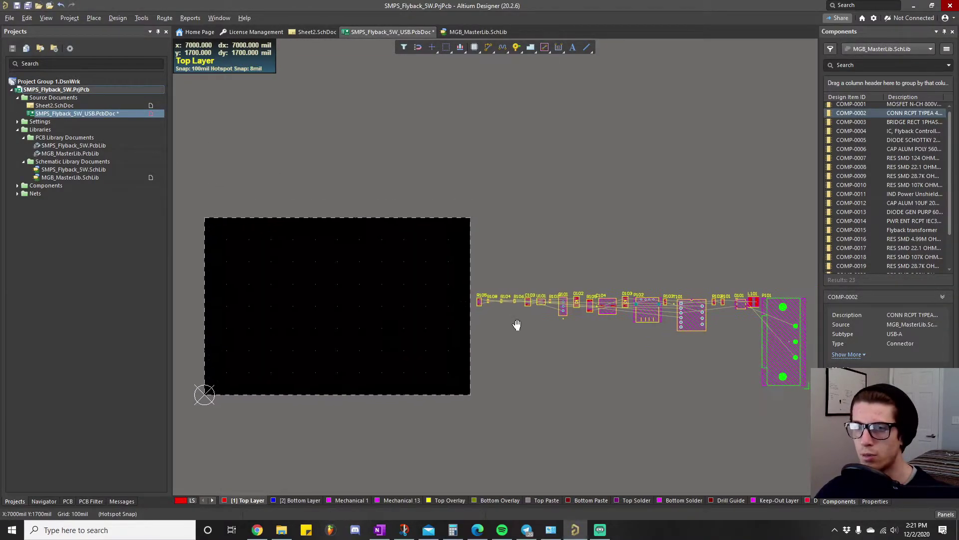
click(50, 18)
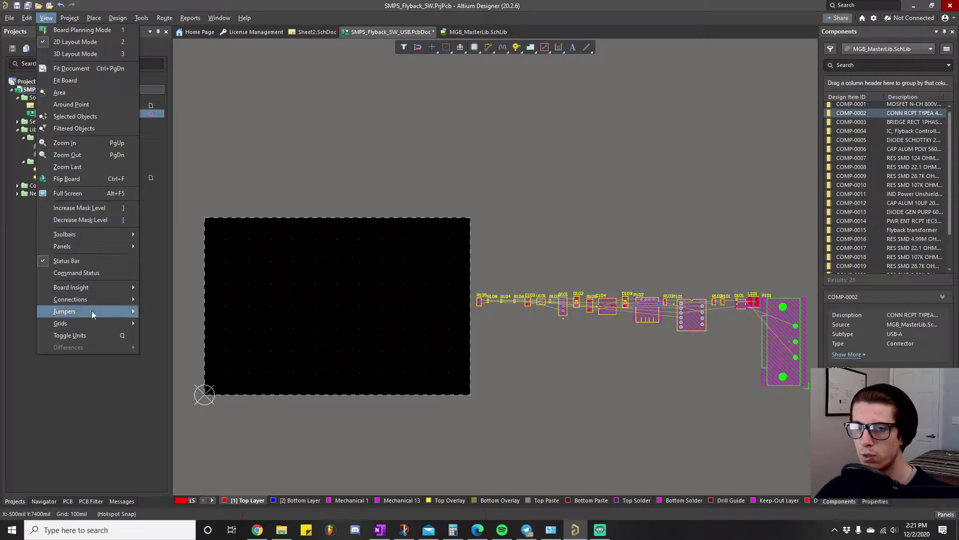
mouse_move(114, 300)
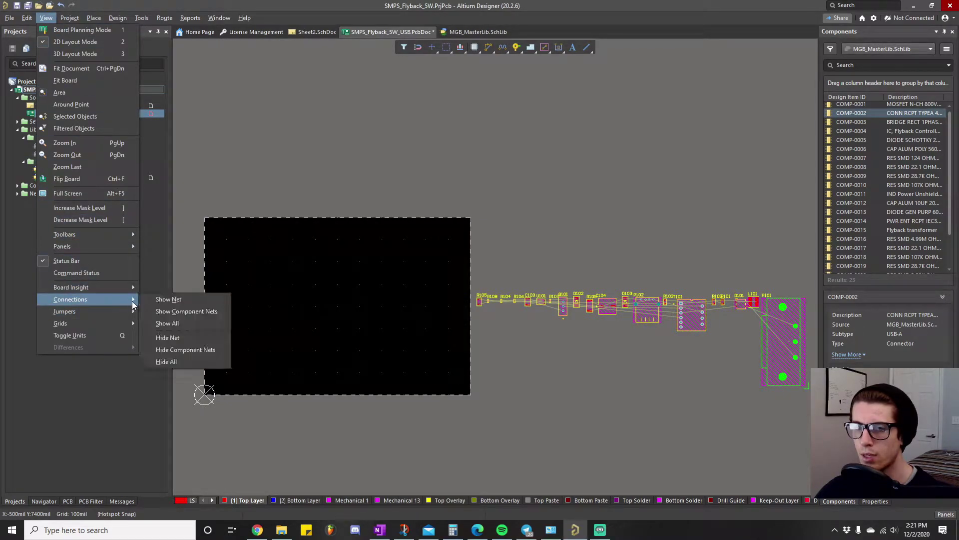
click(190, 361)
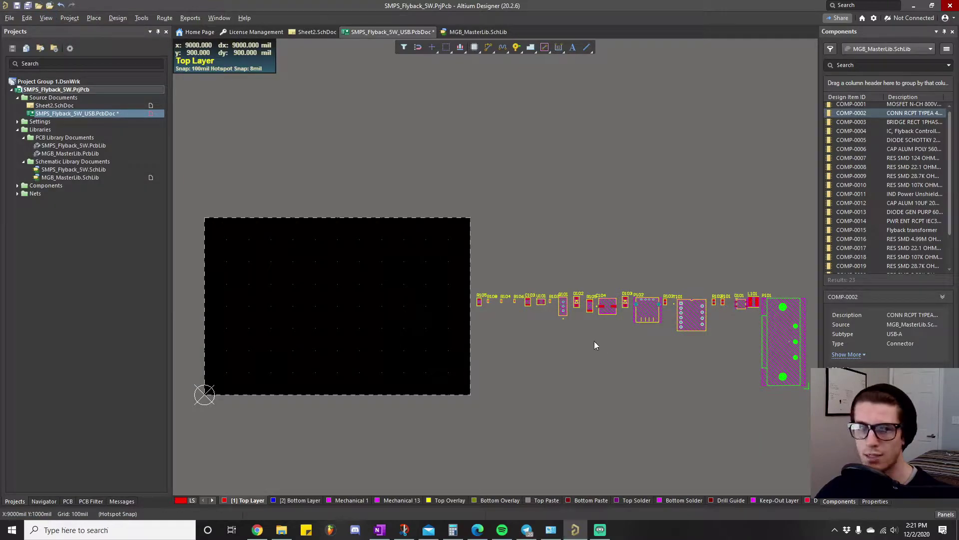
Move connector P101 from the end of the component row to just below the row, beside the board.
drag(780, 328, 518, 371)
ctrl+scroll(577, 361, up, 2)
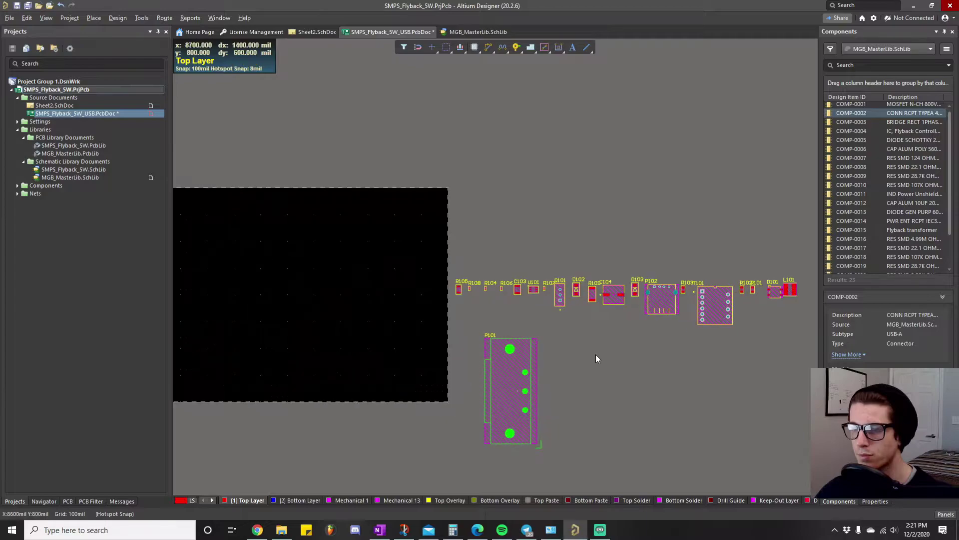
right_drag(598, 358, 676, 341)
ctrl+scroll(676, 339, down, 1)
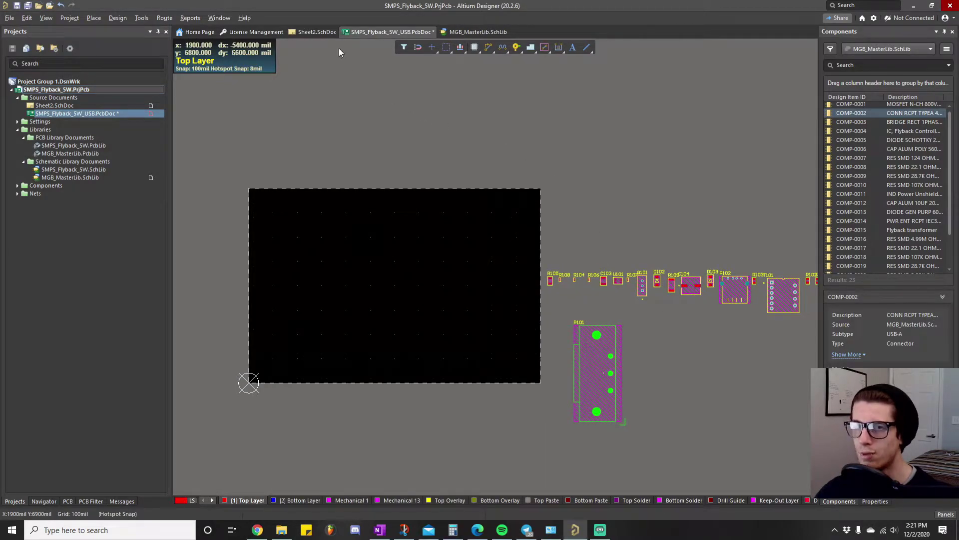
Split the workspace vertically to show the Sheet2 schematic and the PCB document side by side.
right_click(389, 31)
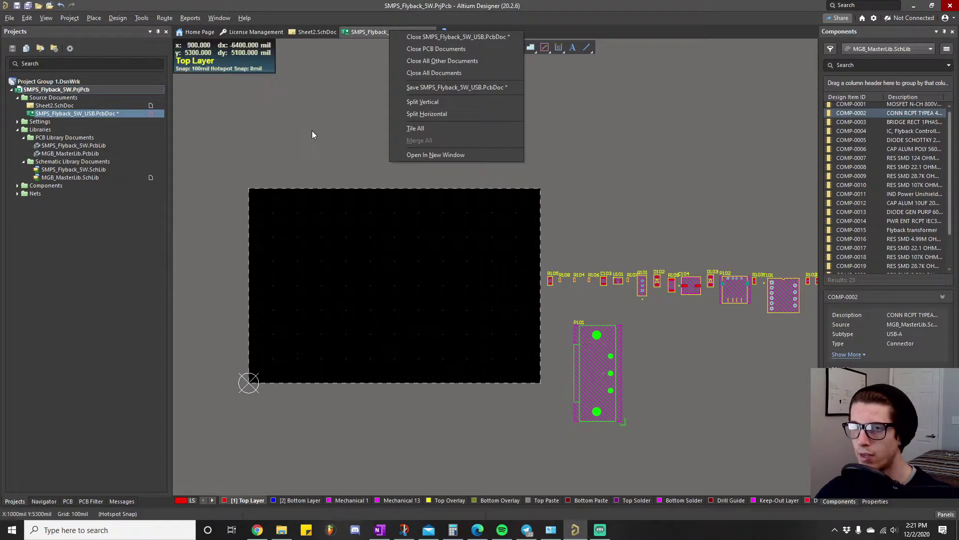
click(456, 103)
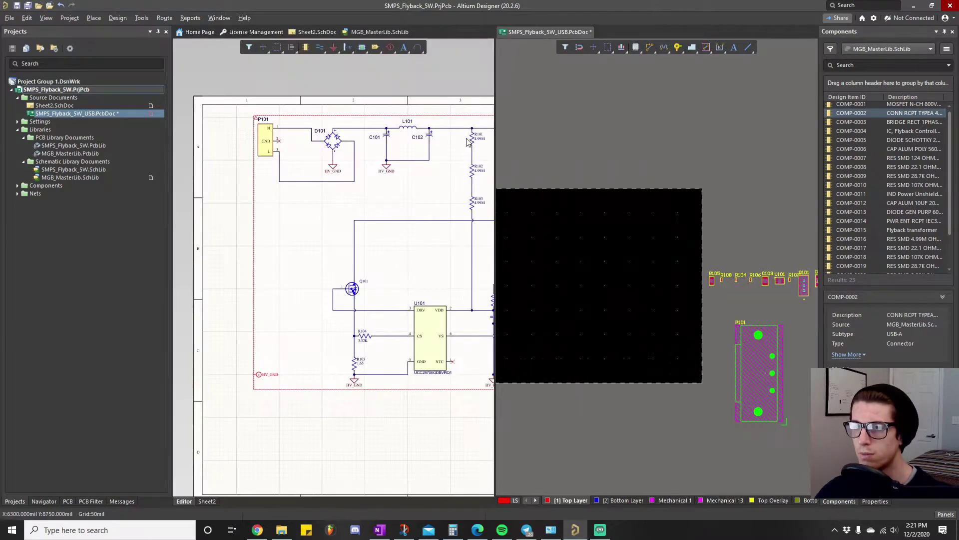
right_drag(385, 265, 317, 274)
ctrl+scroll(344, 278, down, 1)
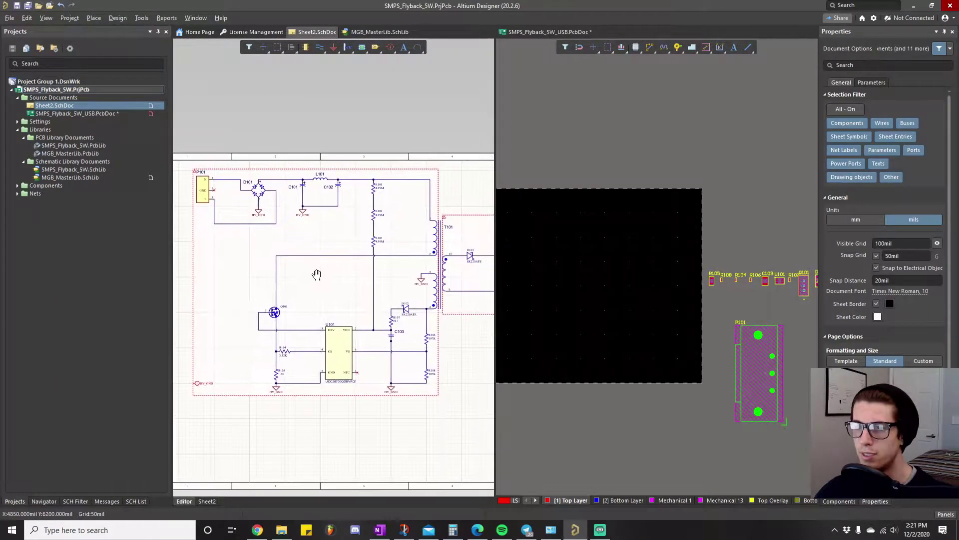
Cross probe connector P101 from the schematic to locate its footprint in the PCB document.
click(142, 18)
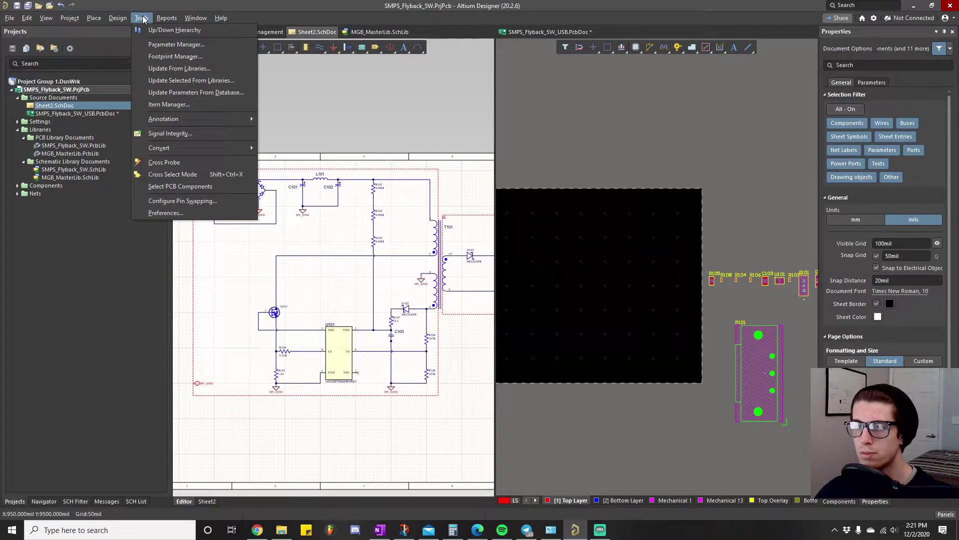
click(161, 161)
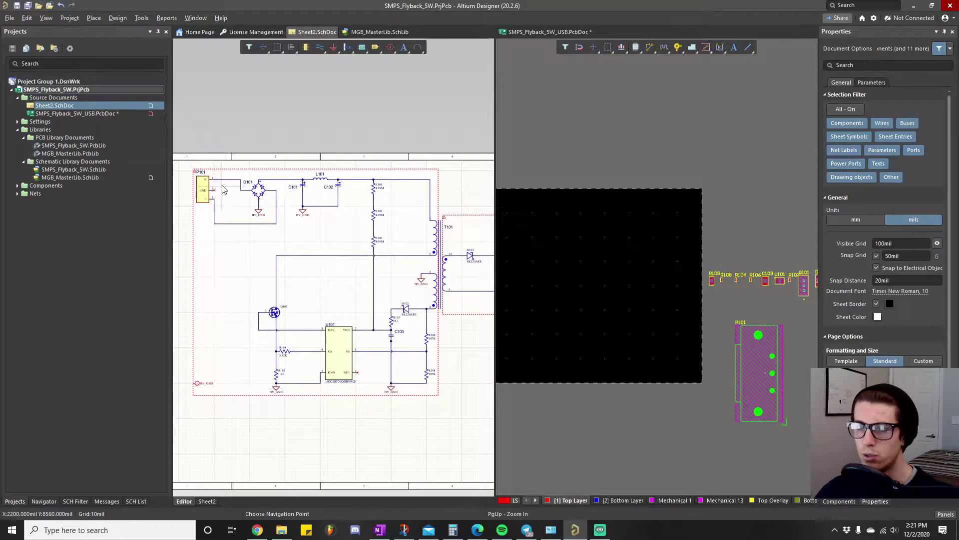
click(205, 190)
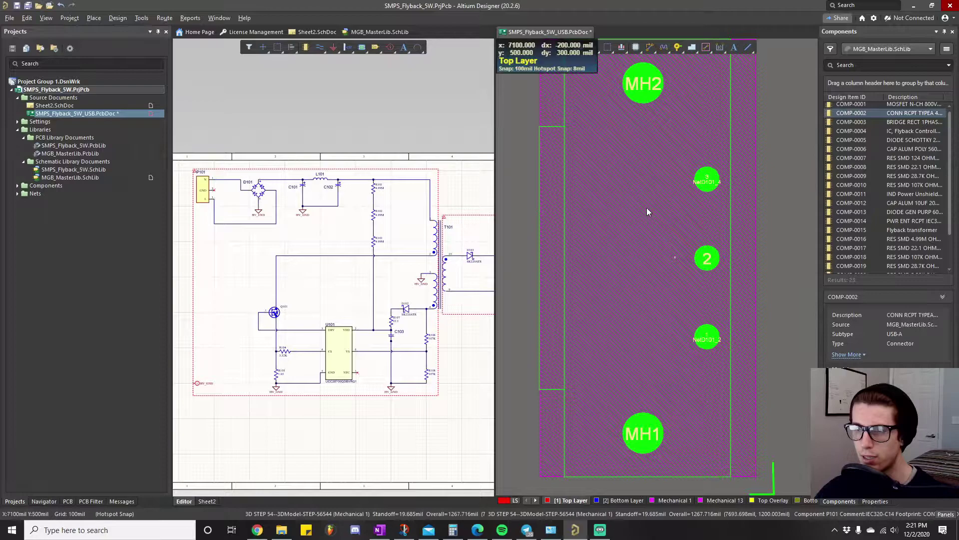
ctrl+scroll(648, 208, down, 5)
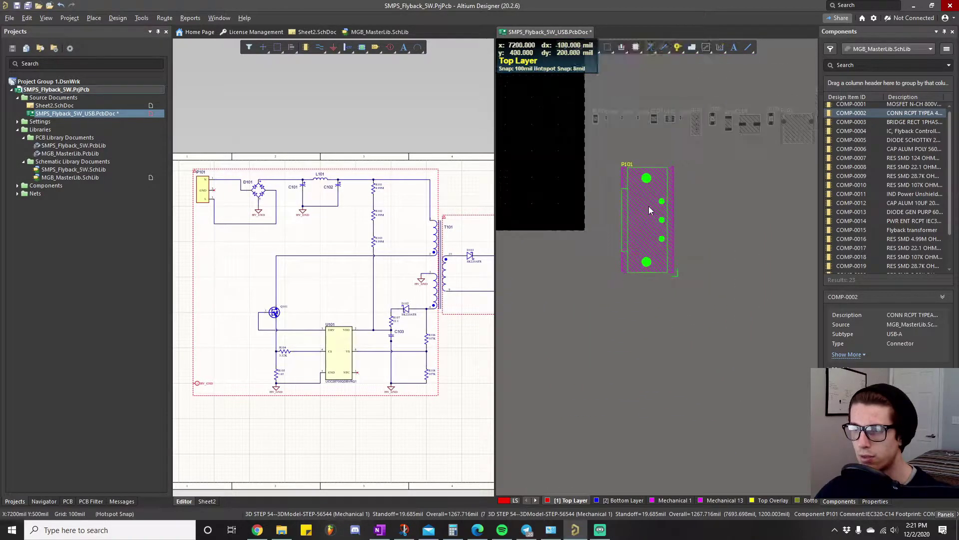
Shift connector P101 slightly downward outside the board in the PCB document.
ctrl+scroll(691, 185, up, 2)
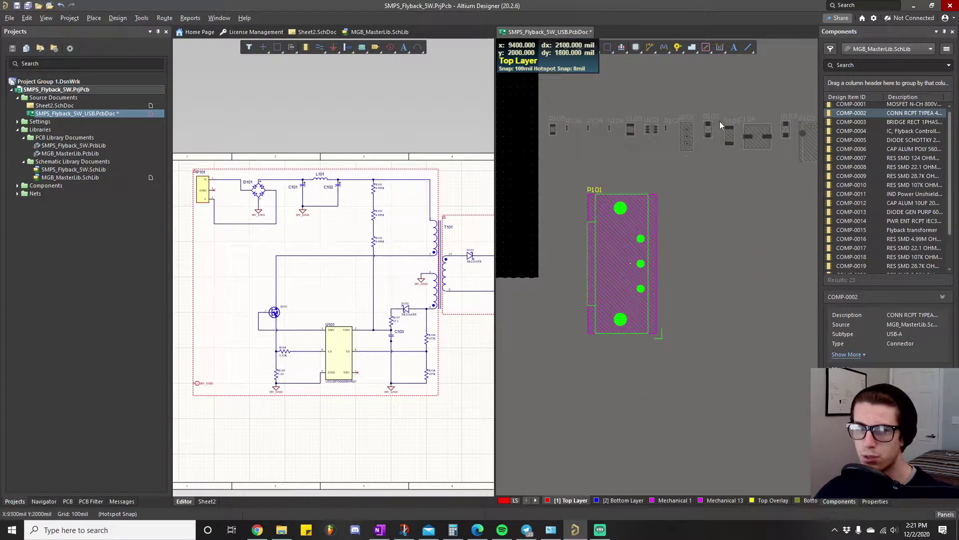
ctrl+scroll(746, 205, down, 2)
mouse_move(745, 205)
right_down()
mouse_move(662, 222)
mouse_move(694, 225)
mouse_move(741, 198)
right_up()
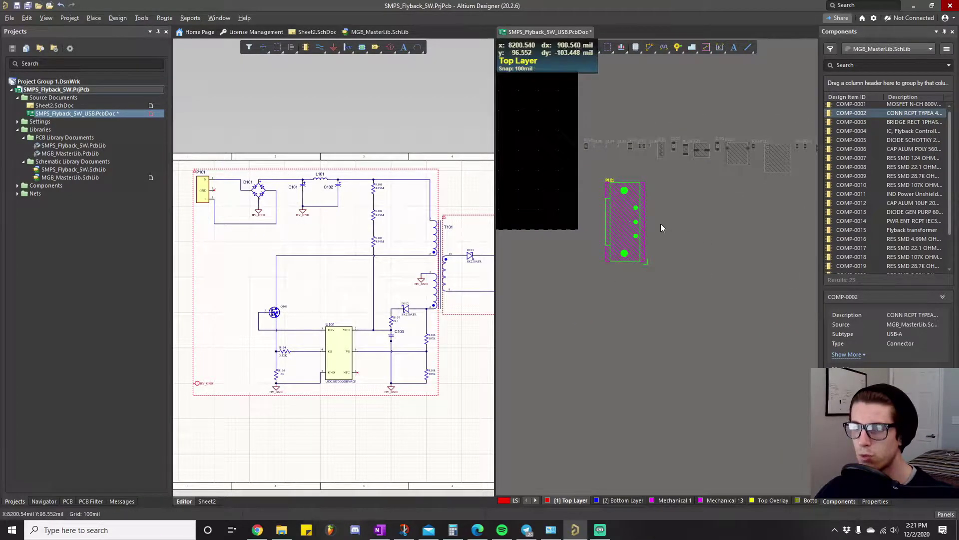
ctrl+scroll(662, 223, up, 2)
ctrl+scroll(692, 208, up, 1)
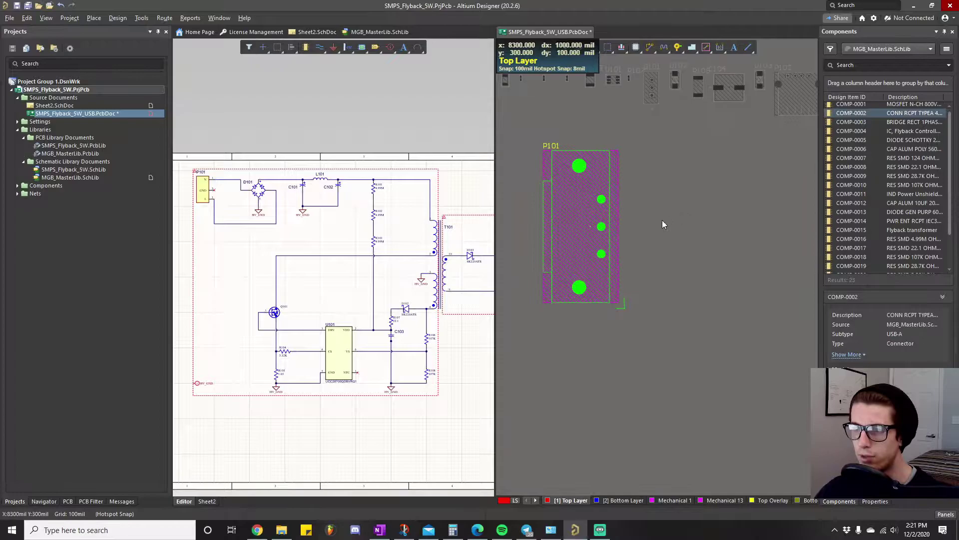
drag(578, 217, 573, 239)
right_drag(685, 163, 649, 296)
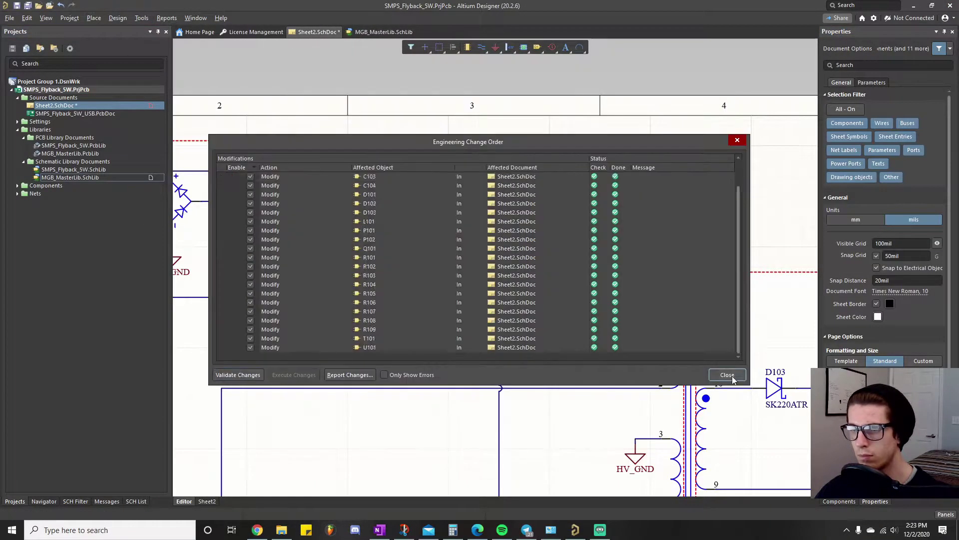
Close the engineering change order and replace capacitors C101 and C102 in the schematic with the 10UF aluminium capacitor COMP-0012.
click(727, 374)
click(298, 186)
key(Delete)
click(399, 189)
key(Delete)
click(839, 500)
drag(904, 206, 297, 189)
ctrl+scroll(307, 190, up, 2)
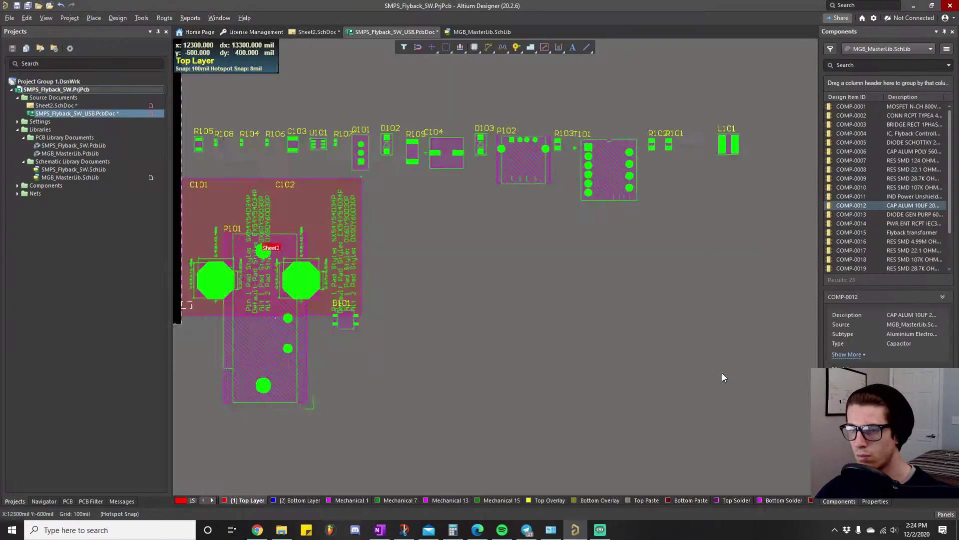
Hide the Mechanical 7 and Mechanical 15 layers in the PCB document.
right_click(409, 499)
click(468, 348)
ctrl+scroll(492, 415, up, 2)
drag(410, 285, 568, 200)
ctrl+scroll(528, 330, up, 1)
Split the workspace vertically and gather the control circuit parts around U101 and Q101 beside the board.
right_click(406, 32)
click(423, 103)
drag(631, 260, 599, 205)
drag(685, 270, 632, 189)
ctrl+scroll(600, 261, down, 2)
Move connector P102, capacitor C104 and diode D103 into a separate output group above the component row.
drag(759, 270, 756, 173)
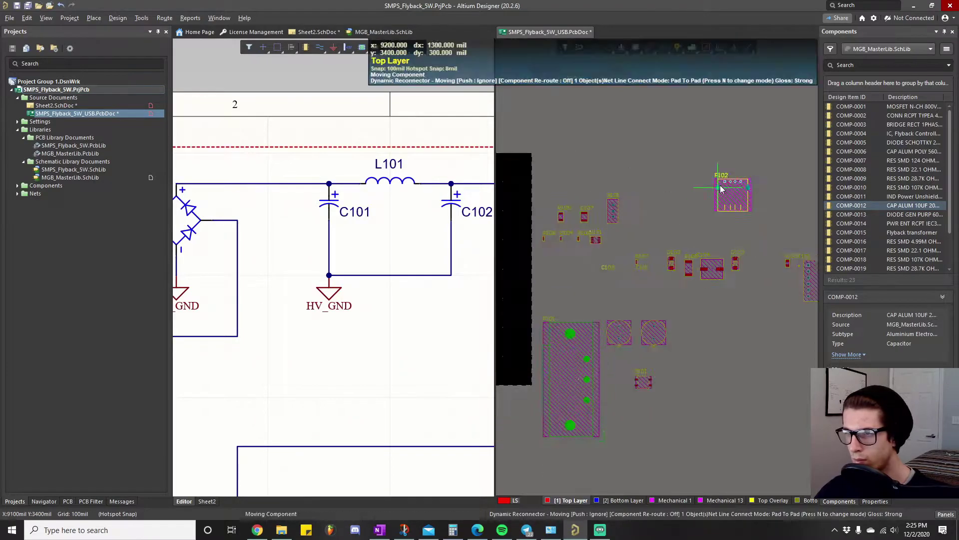
drag(715, 267, 725, 208)
drag(736, 262, 715, 176)
right_drag(750, 181, 664, 187)
Sort the remaining loose parts outside the board into groups by circuit function.
click(420, 344)
ctrl+scroll(419, 344, down, 5)
ctrl+scroll(417, 337, up, 2)
right_drag(544, 288, 576, 287)
ctrl+scroll(576, 287, up, 1)
drag(576, 287, 674, 121)
right_drag(765, 232, 631, 282)
ctrl+scroll(631, 283, up, 2)
Return to a single document view and move the input group P101, C101, C102, D101 and L101 onto the board.
drag(549, 31, 419, 209)
drag(649, 236, 415, 368)
right_drag(415, 369, 640, 328)
drag(555, 235, 679, 359)
drag(592, 314, 304, 230)
right_drag(304, 229, 440, 283)
ctrl+scroll(440, 283, up, 2)
click(499, 145)
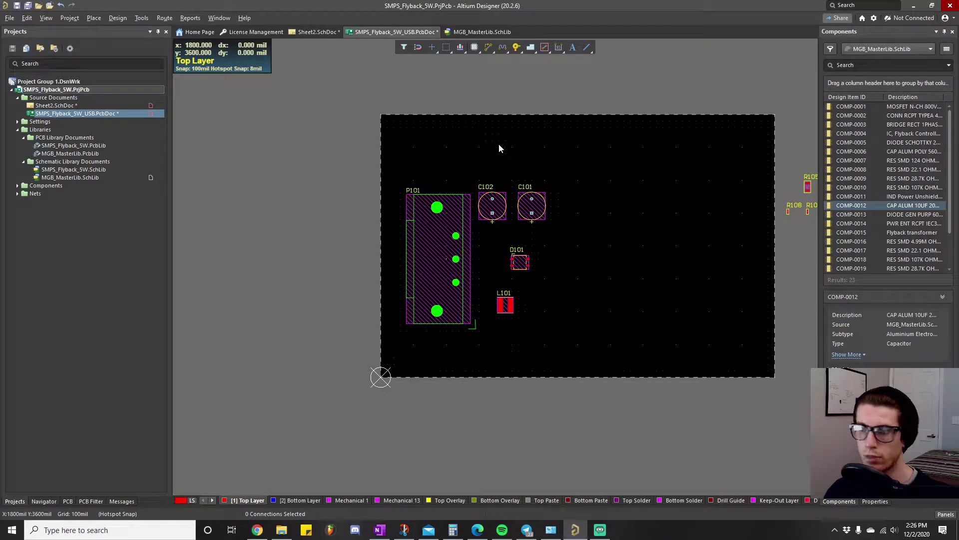
Move U101 slightly down and place diode D102 beside it, below resistors R104 and R106.
ctrl+scroll(580, 205, down, 1)
right_drag(601, 226, 489, 237)
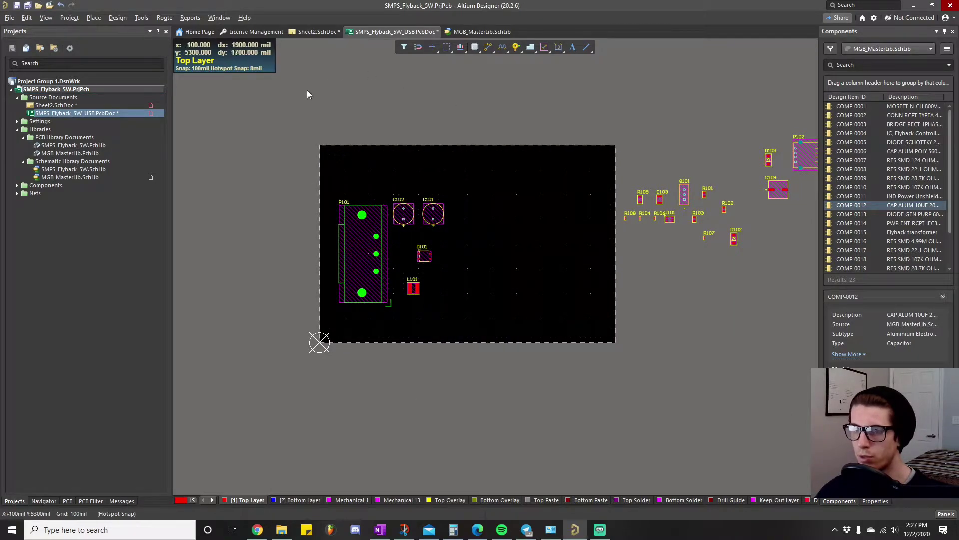
right_drag(593, 243, 394, 281)
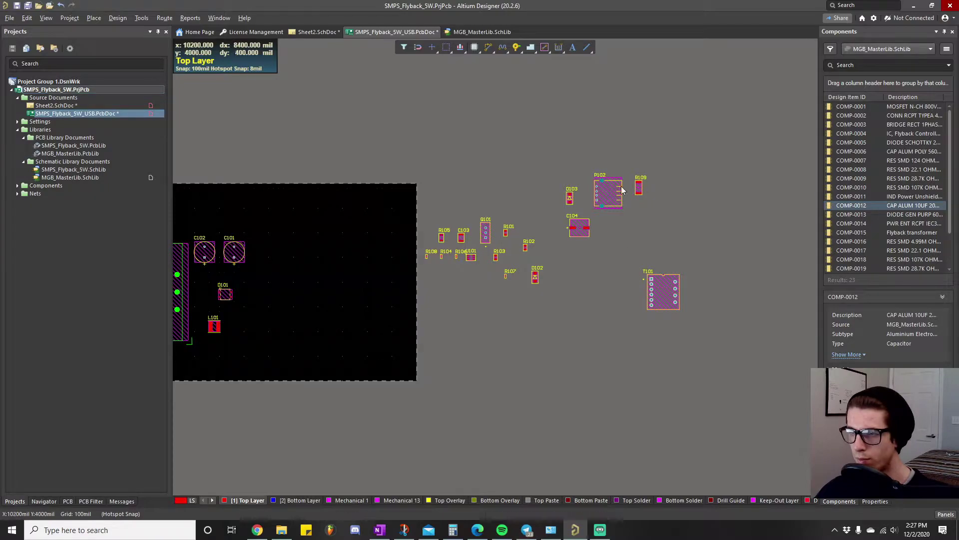
ctrl+scroll(562, 263, up, 2)
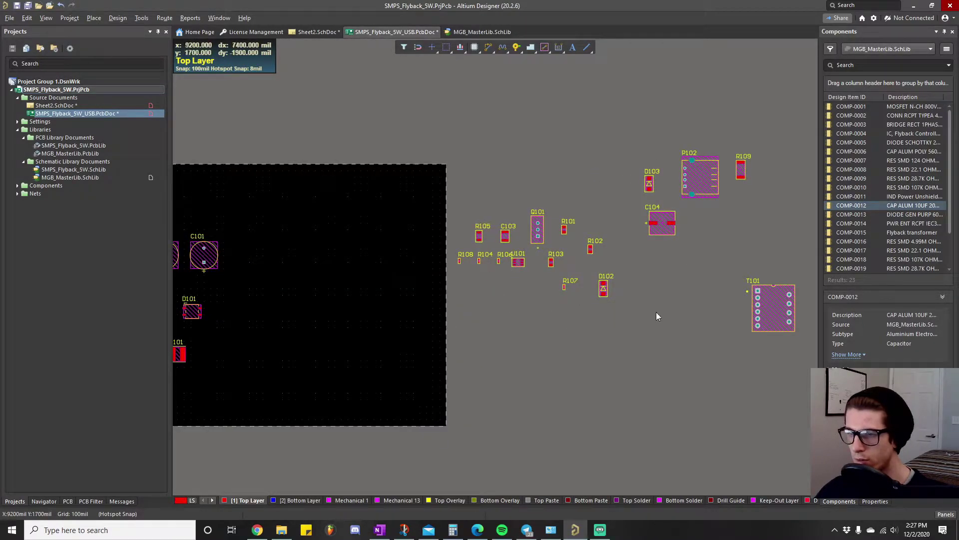
drag(518, 265, 525, 278)
drag(603, 291, 499, 283)
Move transformer T101 further below the output group and place capacitor C104 above diode D103.
shift+scroll(521, 299, right, 3)
drag(639, 297, 600, 343)
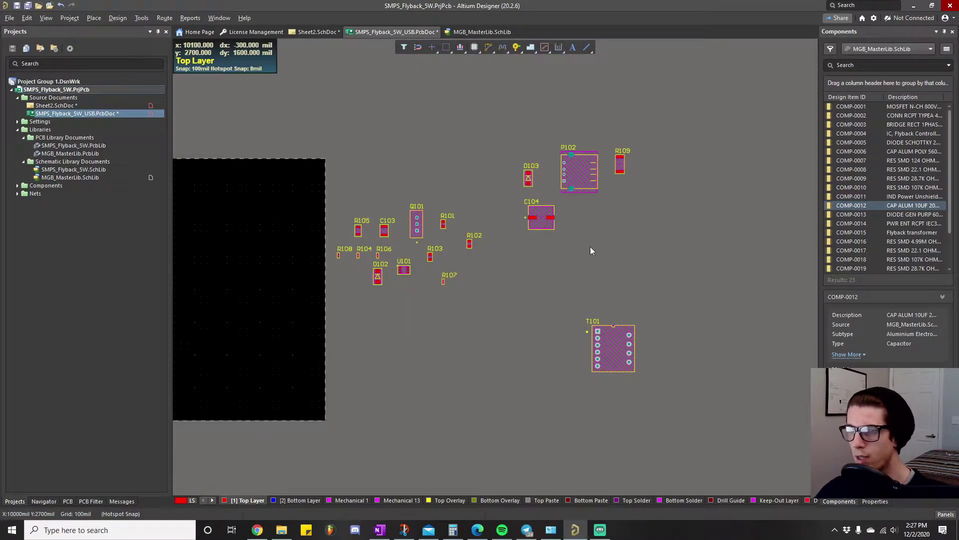
right_drag(582, 260, 578, 311)
drag(538, 267, 535, 193)
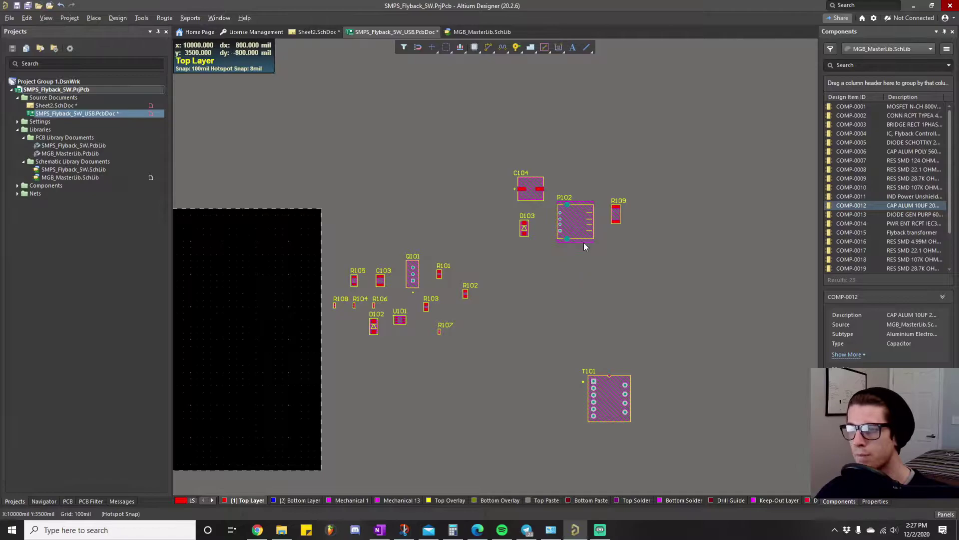
Move connector P101 closer to the left edge of the board.
right_drag(580, 310, 747, 273)
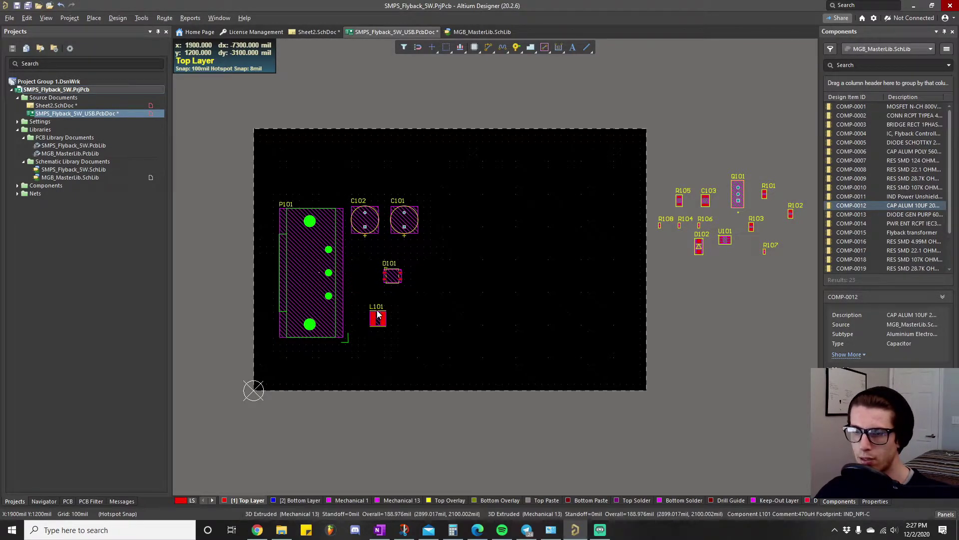
ctrl+scroll(378, 313, up, 1)
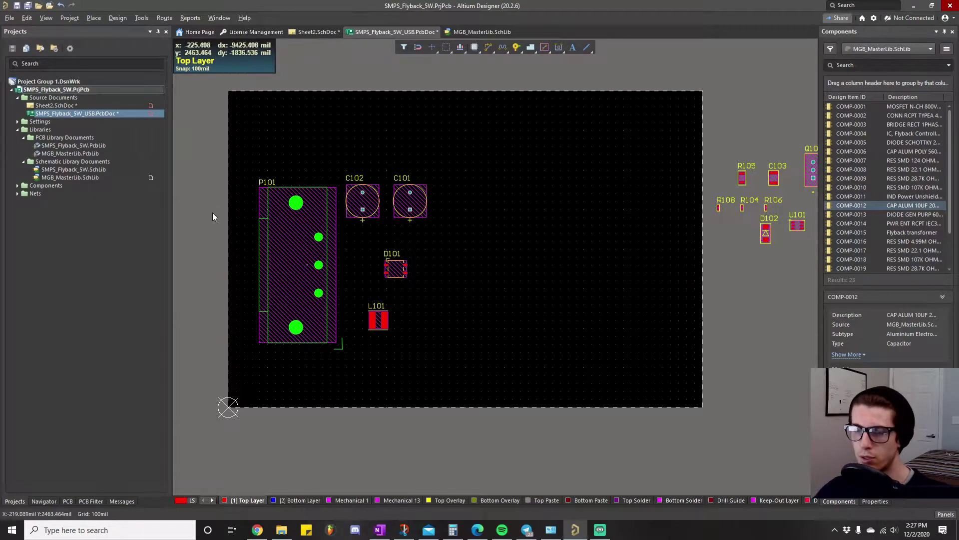
ctrl+scroll(214, 212, up, 2)
right_drag(277, 206, 435, 190)
drag(484, 259, 645, 257)
ctrl+scroll(373, 192, up, 5)
ctrl+scroll(401, 271, down, 2)
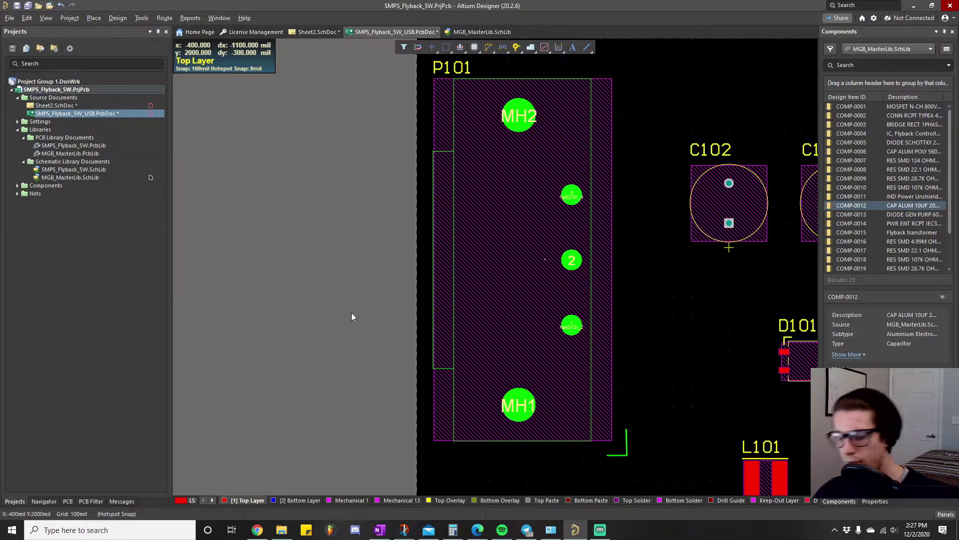
Set the snap grid to 50 mil and shift connector P101 one grid step closer to the left board edge.
key(g)
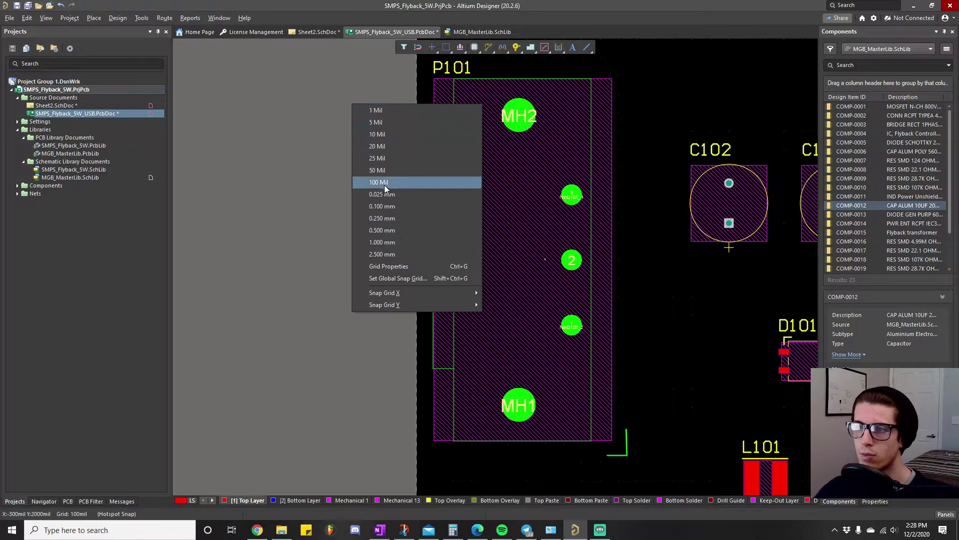
click(385, 170)
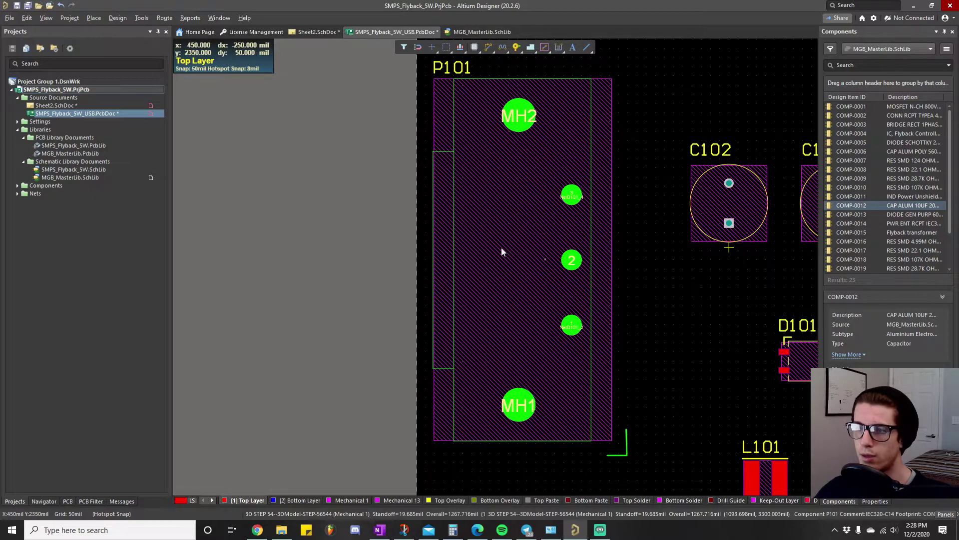
drag(502, 248, 535, 259)
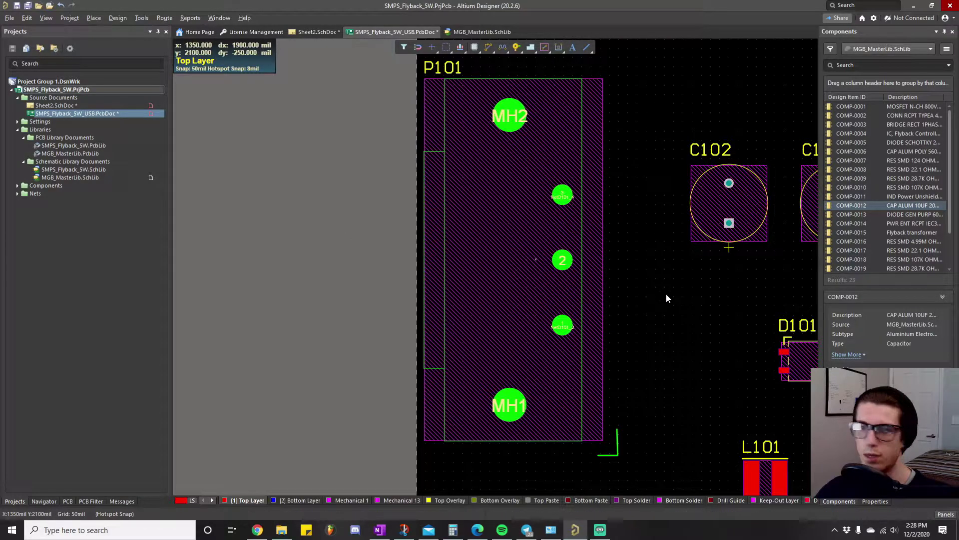
Reset the error markers on the PCB.
ctrl+scroll(639, 300, down, 5)
ctrl+scroll(639, 300, up, 4)
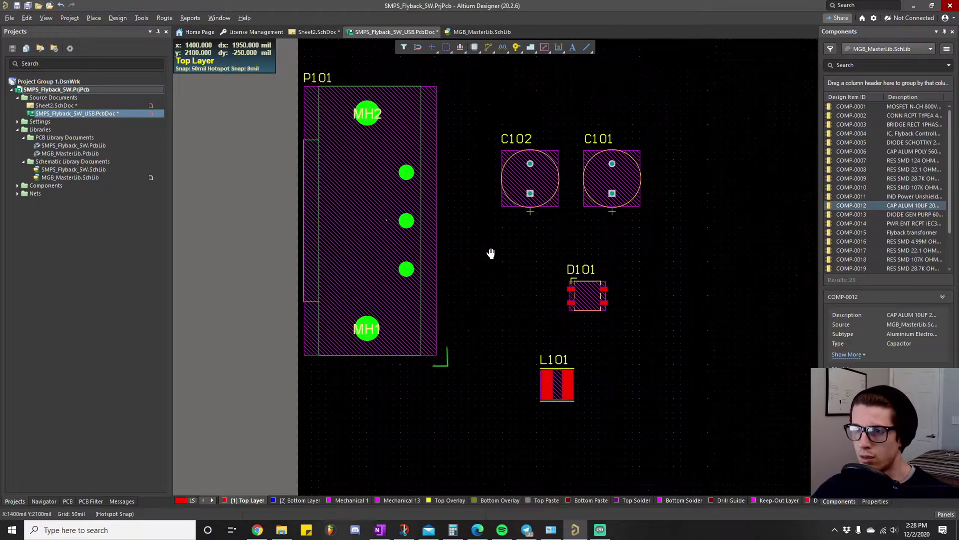
click(143, 20)
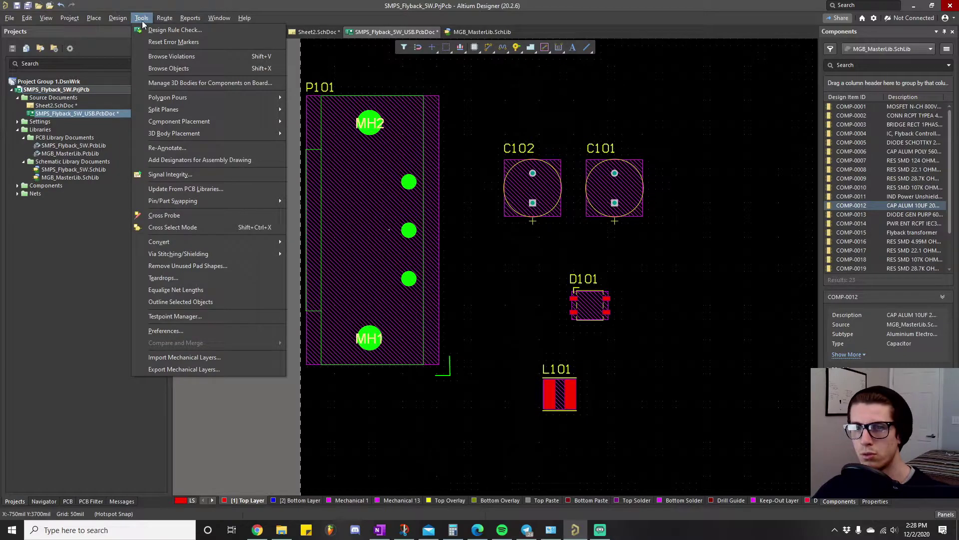
click(173, 42)
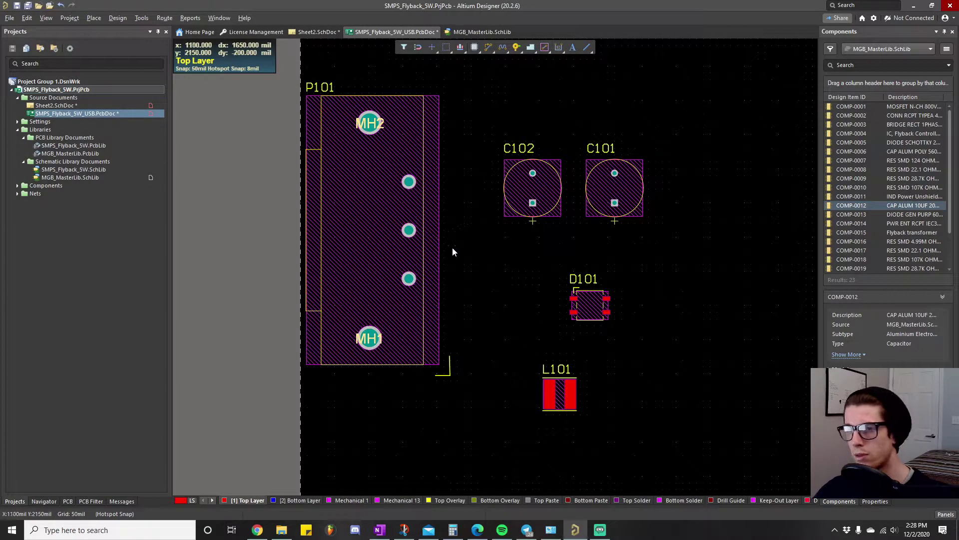
Move bridge rectifier D101 closer to connector P101, below capacitor C102.
ctrl+scroll(495, 257, up, 1)
right_drag(494, 257, 506, 274)
drag(620, 330, 522, 307)
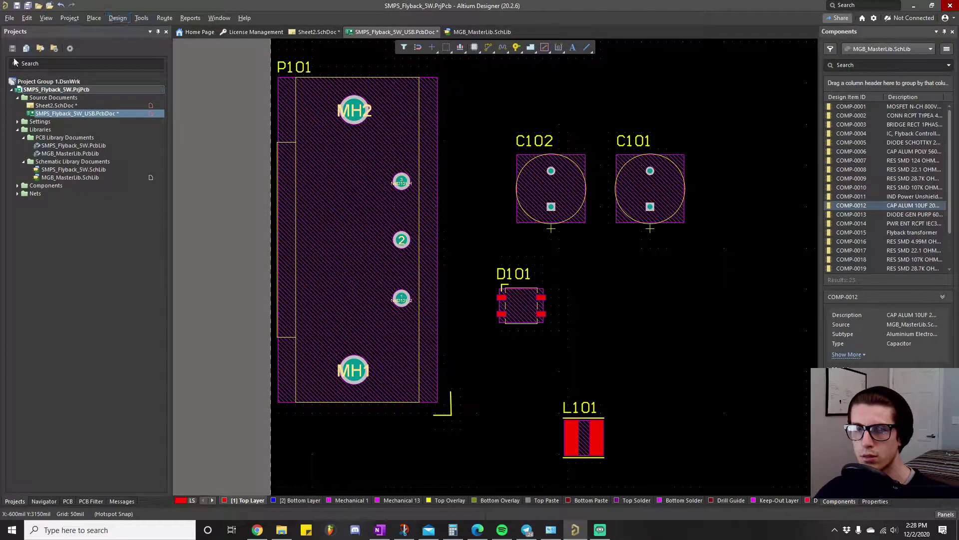
Show the connection lines of the net on pad 1 of bridge rectifier D101.
click(47, 19)
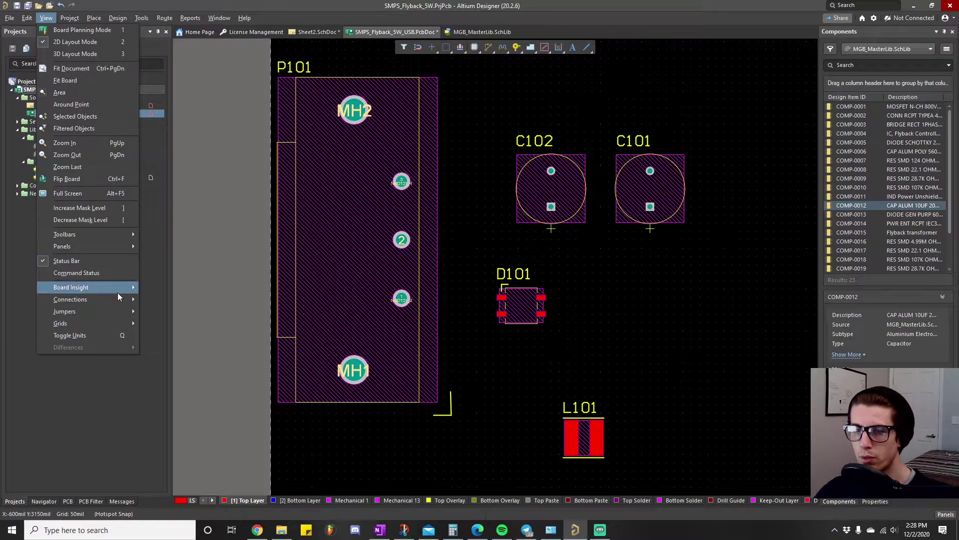
mouse_move(123, 302)
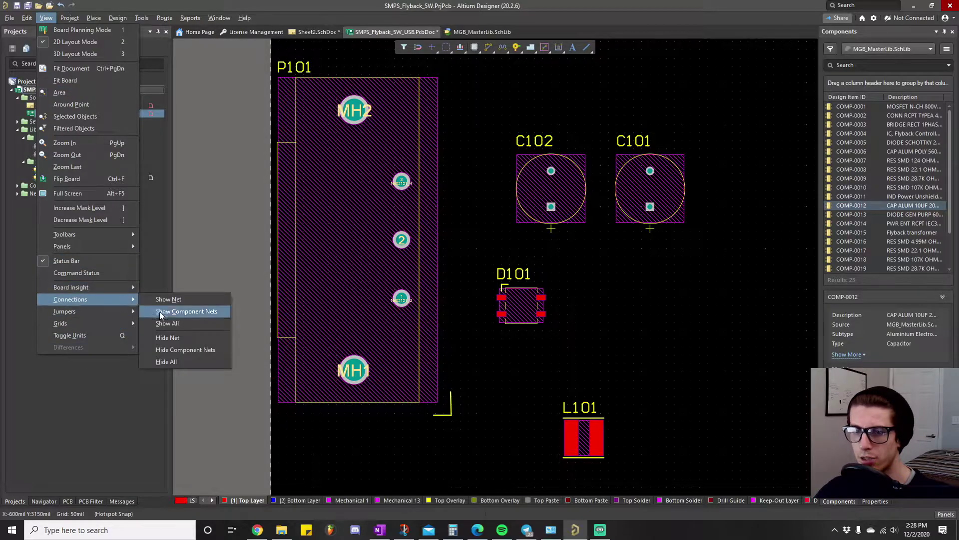
click(202, 312)
ctrl+scroll(538, 309, up, 5)
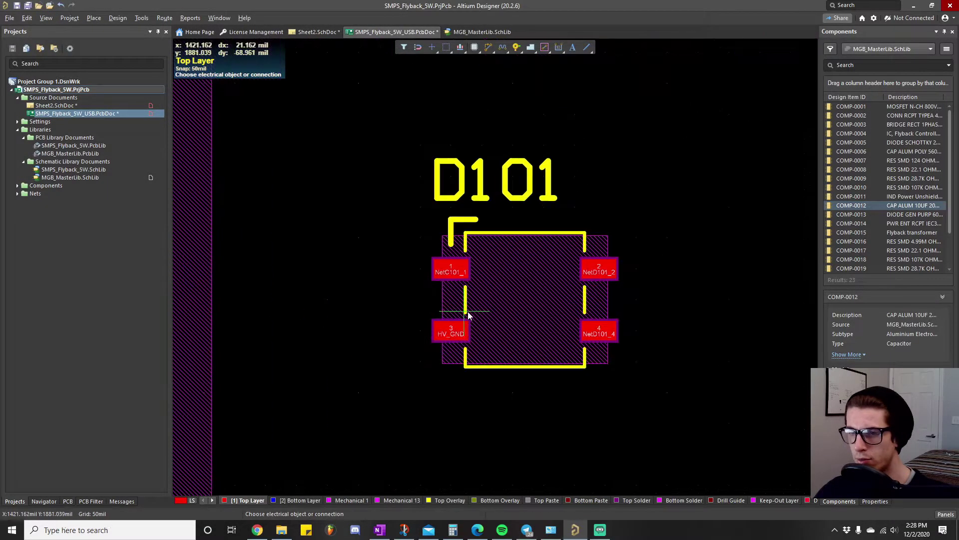
ctrl+scroll(470, 315, up, 2)
click(437, 249)
ctrl+scroll(433, 280, down, 3)
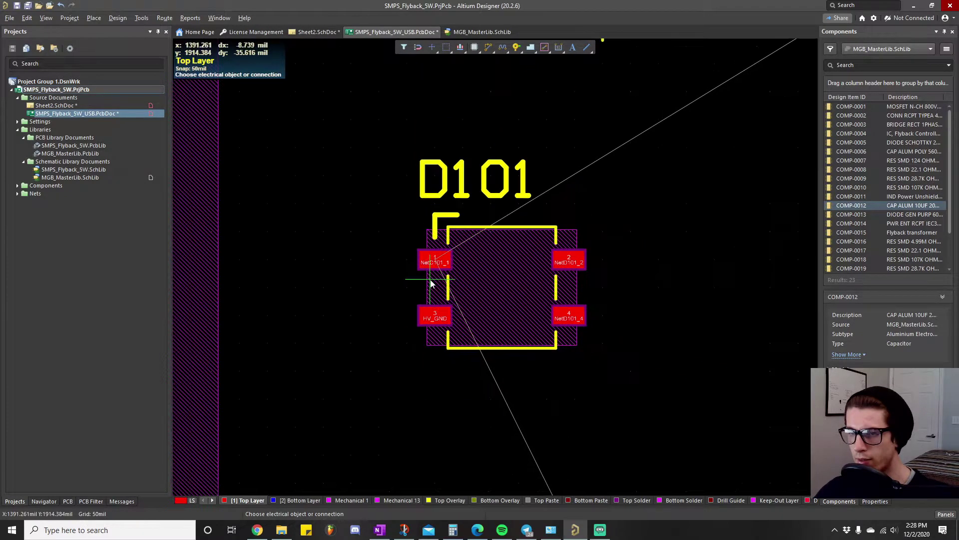
right_click(592, 316)
ctrl+scroll(554, 361, down, 2)
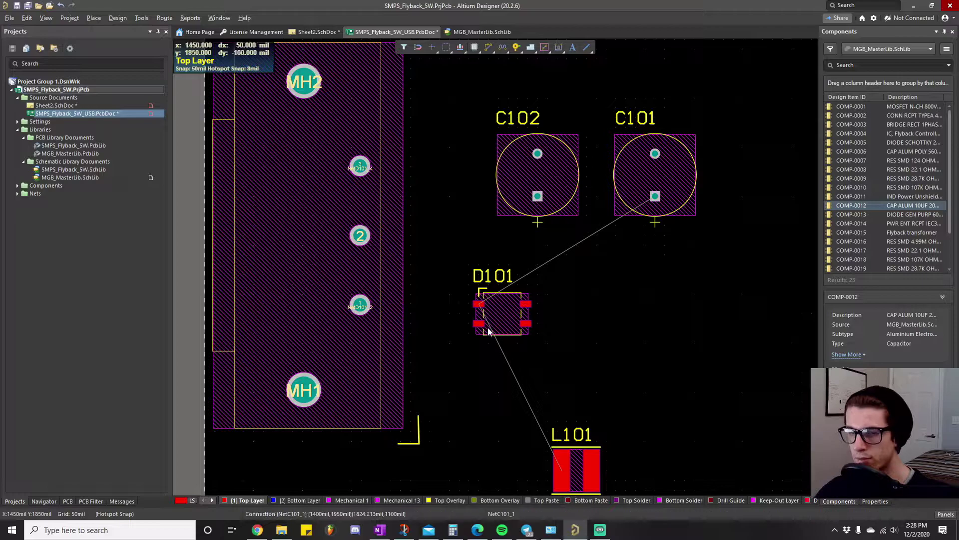
Set the snap grid to 1 mil and rotate D101 so pin 1 sits at its upper right.
key(g)
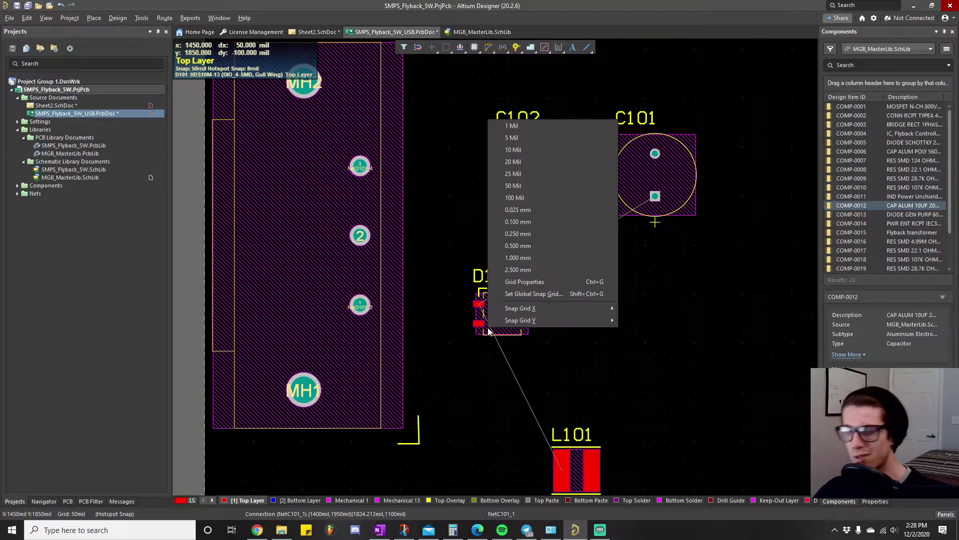
click(541, 125)
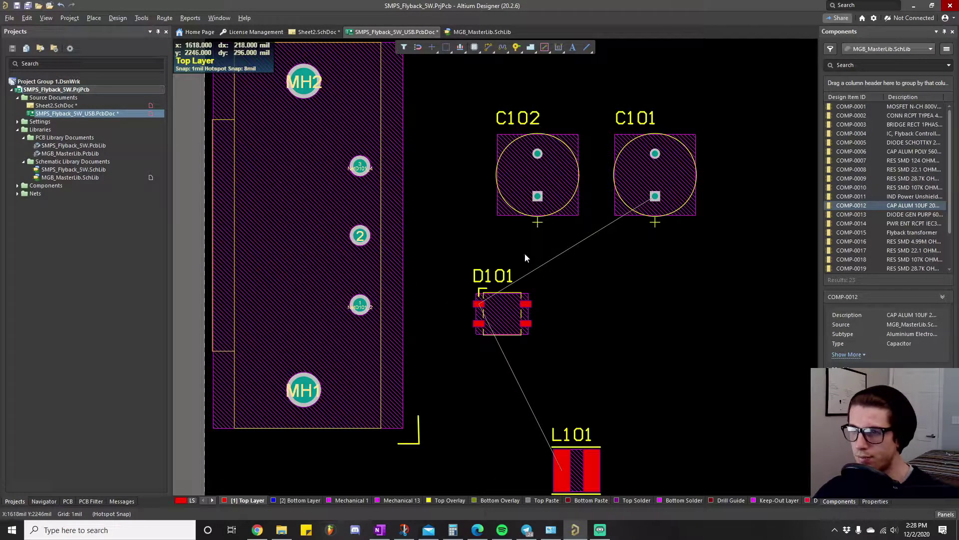
ctrl+scroll(503, 296, up, 4)
mouse_move(503, 296)
mouse_down()
mouse_move(458, 298)
mouse_move(457, 274)
mouse_move(443, 300)
mouse_move(516, 273)
mouse_up()
key(space)
key(space)
key(space)
ctrl+scroll(498, 312, down, 2)
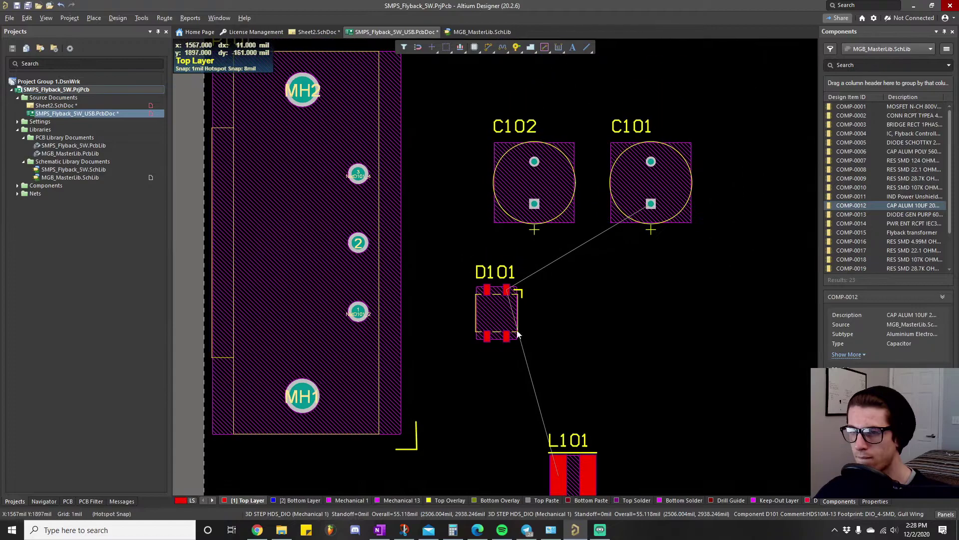
Move C102 out of the way and place C101 directly above D101, rotated so its positive pad faces right.
drag(535, 182, 704, 183)
drag(651, 182, 501, 200)
ctrl+scroll(450, 306, up, 4)
drag(591, 85, 549, 168)
key(space)
Move the D101 designator beside the bridge rectifier and the C101 designator above its capacitor.
ctrl+scroll(668, 280, up, 3)
ctrl+scroll(690, 300, down, 4)
drag(614, 244, 706, 317)
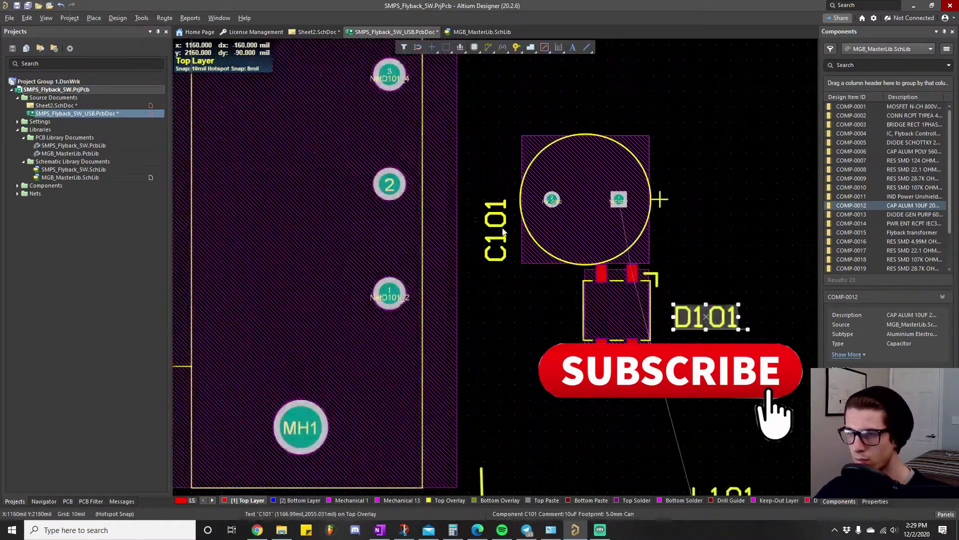
drag(499, 225, 549, 120)
Adjust the position of C101 and route a top-layer track from its positive pad to pad 1 of D101.
ctrl+scroll(746, 239, up, 3)
drag(514, 163, 529, 150)
key(ctrl+w)
click(529, 149)
click(529, 304)
ctrl+scroll(499, 70, down, 4)
Move the D101 designator to the left of its part and place inductor L101 to the right of D101.
drag(579, 216, 422, 206)
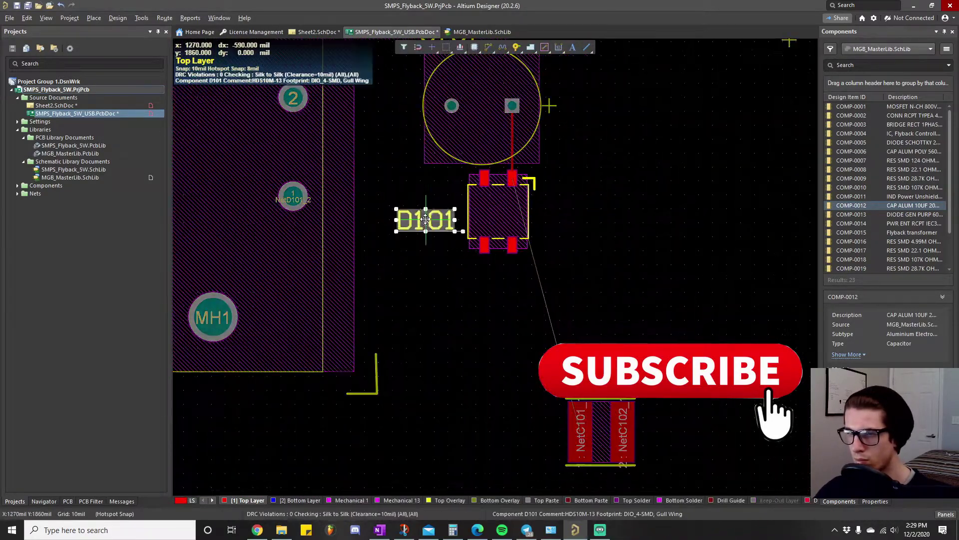
drag(601, 433, 578, 177)
ctrl+scroll(587, 137, up, 3)
drag(550, 105, 578, 113)
Route a top-layer track from pad 1 of D101 to the NetC101 pad of inductor L101.
key(ctrl+w)
click(411, 231)
click(513, 232)
ctrl+scroll(514, 250, down, 4)
Place capacitor C102 below L101 and route a track from L101's NetC102 pad to C102's positive pad.
drag(691, 94, 486, 343)
ctrl+scroll(489, 309, up, 3)
key(ctrl+w)
click(486, 343)
click(534, 190)
Select C101, D101, L101 and C102 with their tracks and move them together beside connector P101.
ctrl+scroll(604, 223, down, 5)
drag(415, 146, 555, 332)
drag(456, 201, 492, 147)
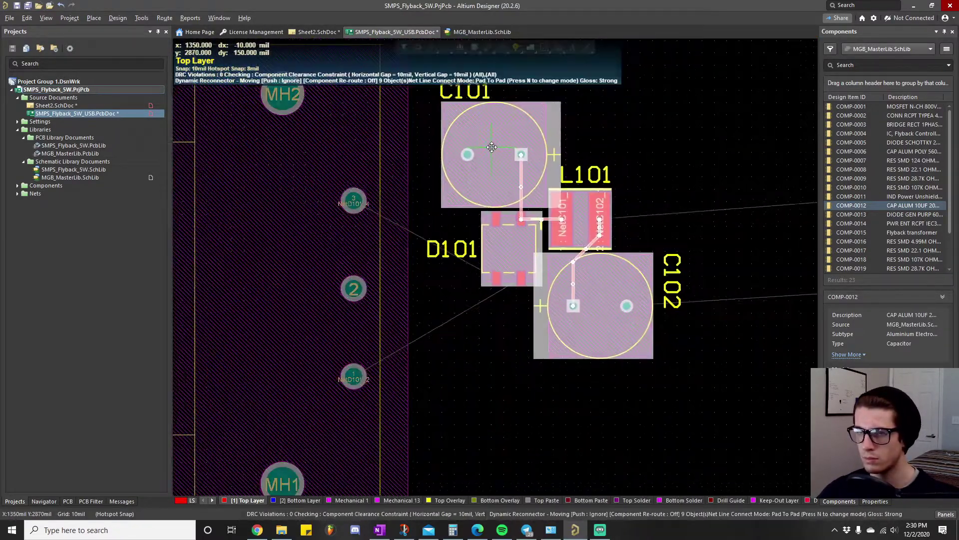
Route tracks from the two lower pads of D101 to pads 3 and 1 of connector P101.
ctrl+scroll(403, 258, up, 2)
key(ctrl+w)
click(541, 287)
click(332, 174)
click(576, 287)
click(331, 428)
Move the control circuit group around U101 and Q101 onto the board and flip it to the bottom layer.
ctrl+scroll(551, 359, down, 6)
drag(661, 343, 487, 215)
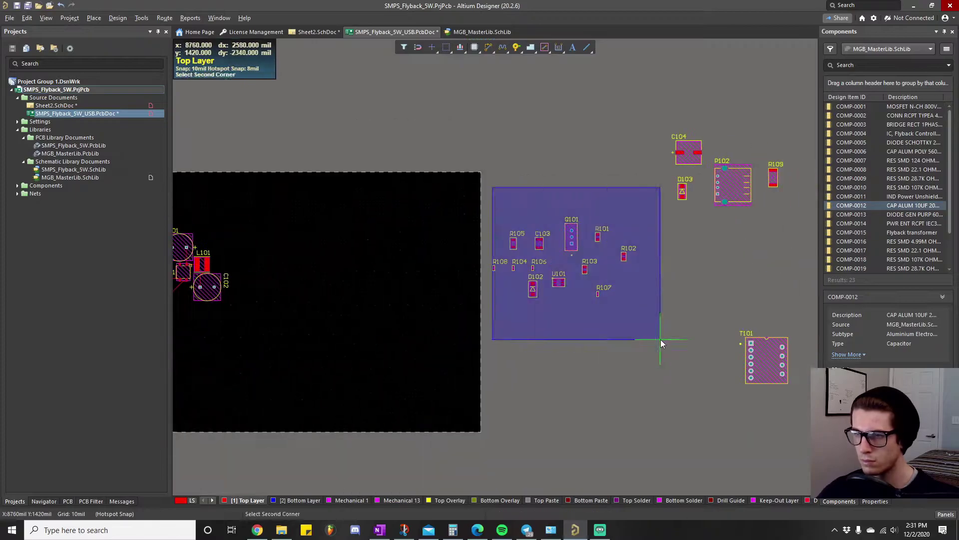
drag(598, 293, 390, 345)
ctrl+scroll(299, 350, up, 6)
key(l)
drag(300, 101, 535, 385)
key(l)
right_drag(563, 292, 640, 345)
drag(640, 344, 473, 345)
ctrl+scroll(444, 362, up, 6)
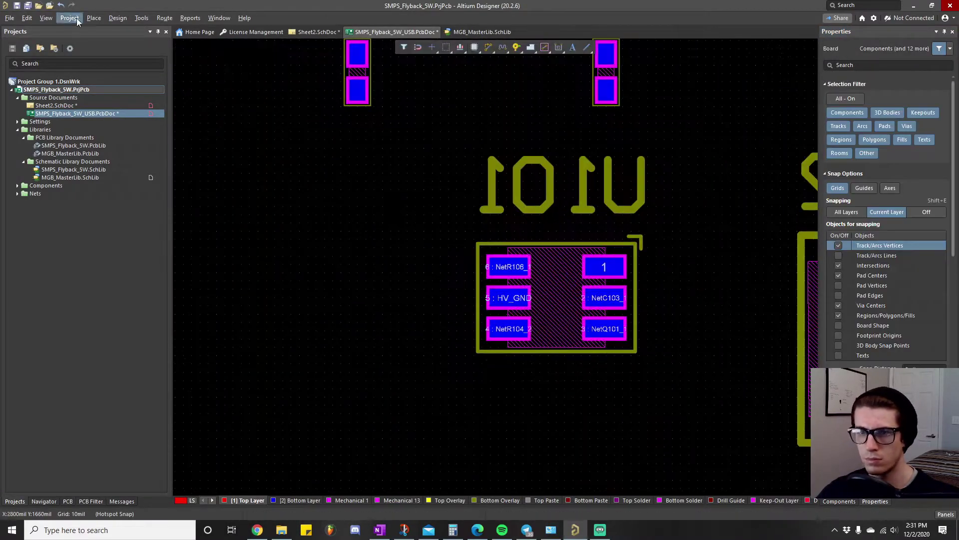
Move Q101 beside U101 using the shown NetQ101_1 connection and route a track from U101's pad 3 to Q101's pad 1.
click(46, 17)
click(165, 300)
click(604, 328)
ctrl+scroll(329, 362, down, 4)
drag(762, 74, 510, 380)
drag(555, 240, 242, 252)
ctrl+scroll(242, 253, up, 2)
drag(690, 346, 639, 205)
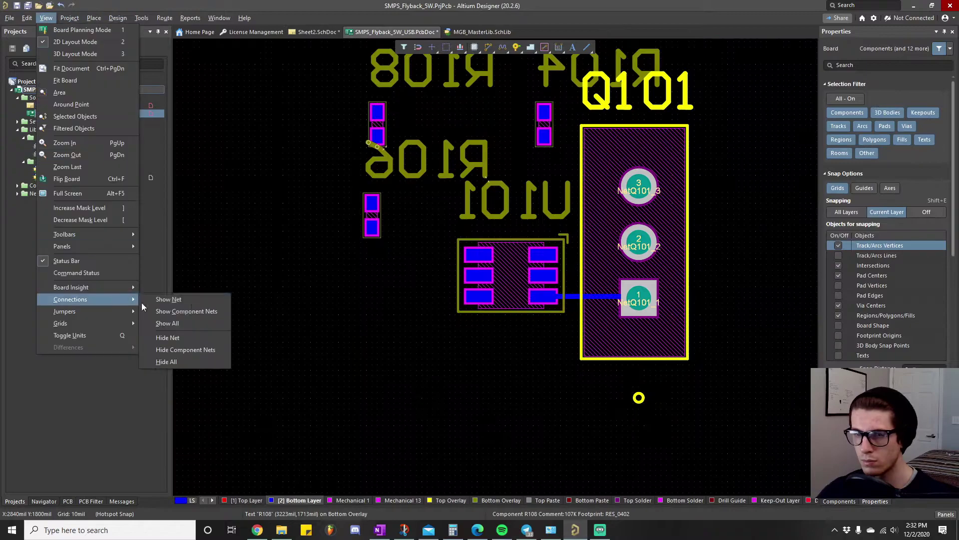
Set the snap grid to 1 mil.
key(l)
ctrl+scroll(392, 202, up, 3)
key(g)
click(415, 203)
Place R104 next to U101's pad 4 and route a track between their NetR104_2 pads.
ctrl+scroll(397, 236, up, 4)
click(474, 137)
ctrl+scroll(376, 329, down, 4)
click(420, 321)
click(527, 322)
drag(631, 201, 630, 187)
drag(375, 416, 382, 402)
Show the NetQ101_3 connections.
key(v)
key(c)
key(n)
click(515, 284)
right_click(487, 250)
Place R105 over the upper end of Q101 in line with pad 3 and move its designator to the side.
ctrl+scroll(469, 241, down, 2)
right_drag(502, 198, 395, 220)
ctrl+scroll(395, 220, up, 3)
key(ctrl+w)
click(409, 319)
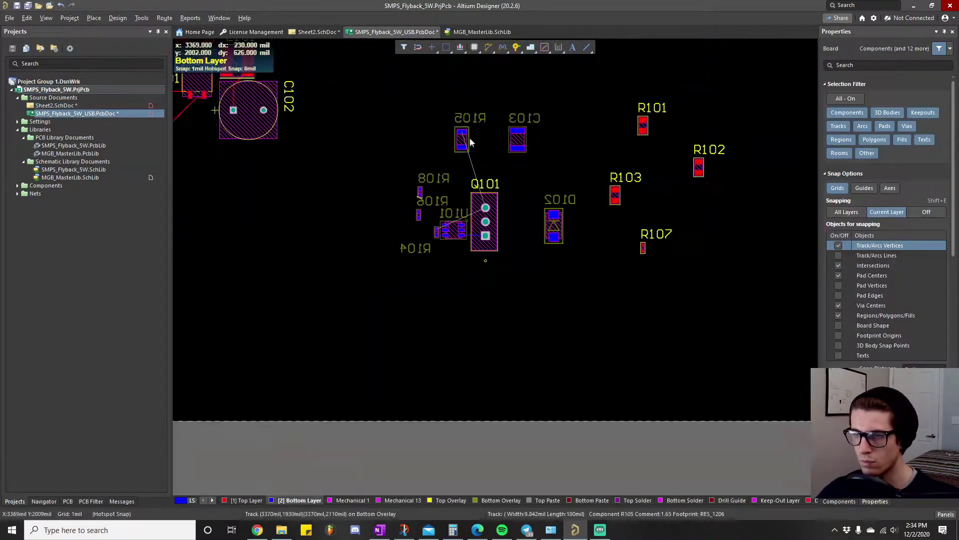
ctrl+scroll(500, 200, up, 4)
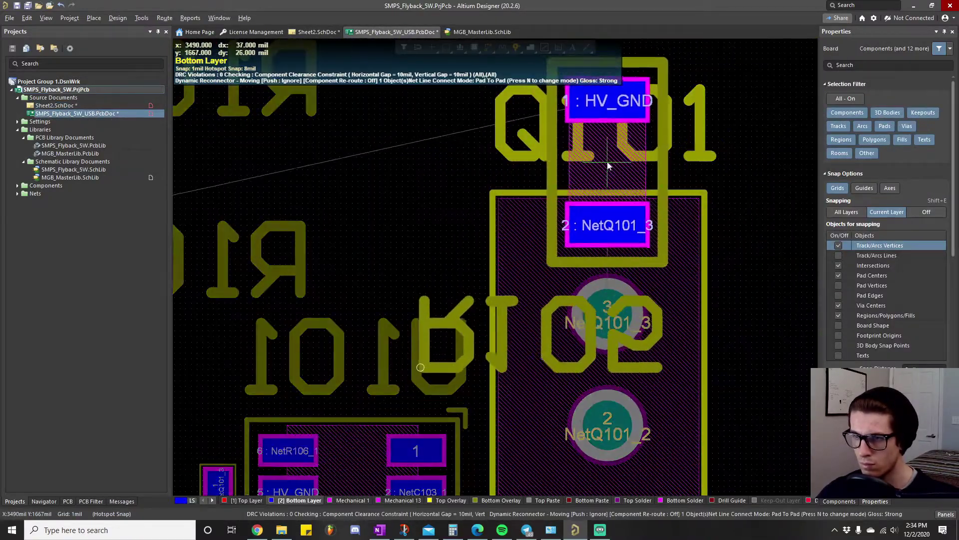
click(606, 157)
ctrl+scroll(466, 259, down, 2)
drag(512, 302, 710, 250)
Route the NetQ101_3 track from R104's pad 1 to R105's pad 2 above Q101.
key(ctrl+w)
right_drag(375, 320, 454, 300)
click(392, 382)
click(634, 214)
Show the NetR106_1 connections and place R106 rotated below U101.
click(46, 17)
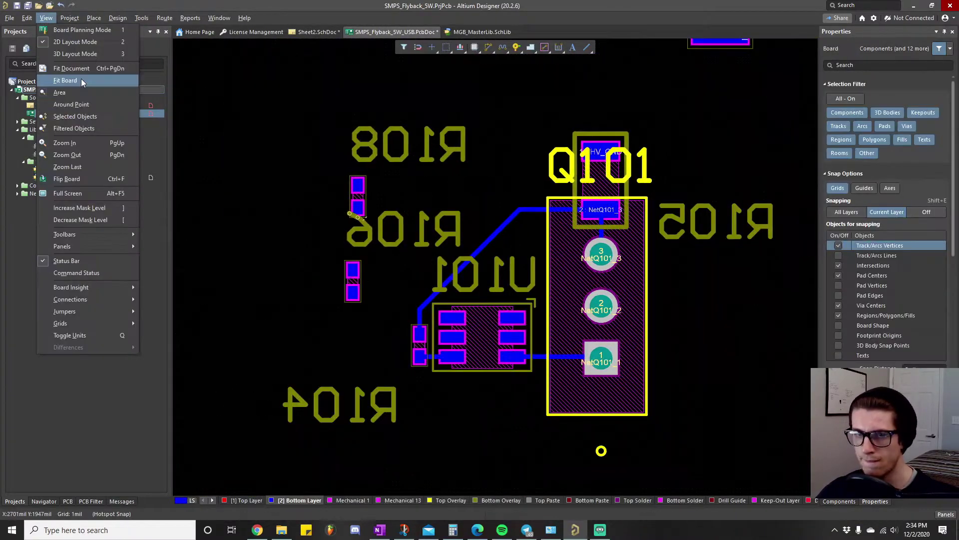
click(165, 299)
ctrl+scroll(392, 324, up, 3)
click(318, 257)
key(space)
drag(343, 188, 514, 336)
ctrl+scroll(514, 336, down, 5)
Move D102 below U101 with its orientation reversed and place R108 beside R106.
drag(750, 279, 524, 409)
key(space)
key(space)
ctrl+scroll(514, 332, up, 2)
drag(370, 172, 652, 287)
Route the NetR106_1 tracks from R108's pad 2 to R106's pad 1 and on to U101's pad 6.
key(ctrl+w)
click(632, 319)
click(574, 318)
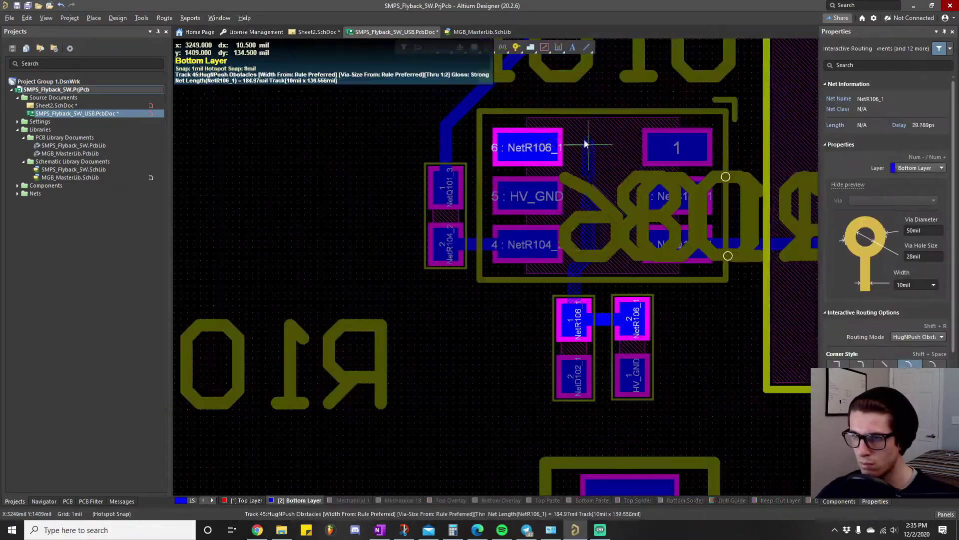
click(551, 147)
right_click(551, 146)
click(564, 160)
Align D102 directly below R106 and connect their NetD102_1 pads with a track.
right_drag(493, 364, 447, 294)
click(46, 18)
right_drag(550, 399, 454, 247)
drag(537, 323, 442, 265)
ctrl+scroll(441, 227, up, 4)
key(ctrl+q)
key(Escape)
Move transformer T101 onto the board above the control circuit.
ctrl+scroll(451, 302, down, 14)
right_drag(489, 326, 416, 313)
drag(708, 325, 469, 88)
right_drag(433, 222, 639, 250)
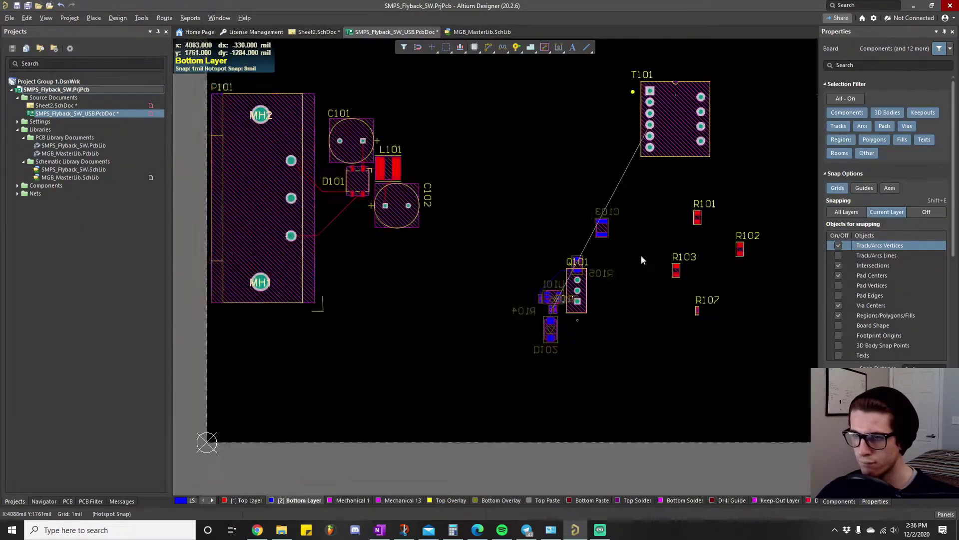
Show the NetD102_2 connection, bring R107 below D102 and flip it to the bottom layer.
ctrl+scroll(569, 312, up, 8)
click(46, 17)
click(180, 300)
click(460, 458)
right_click(597, 426)
ctrl+scroll(550, 323, down, 5)
drag(724, 395, 461, 364)
key(l)
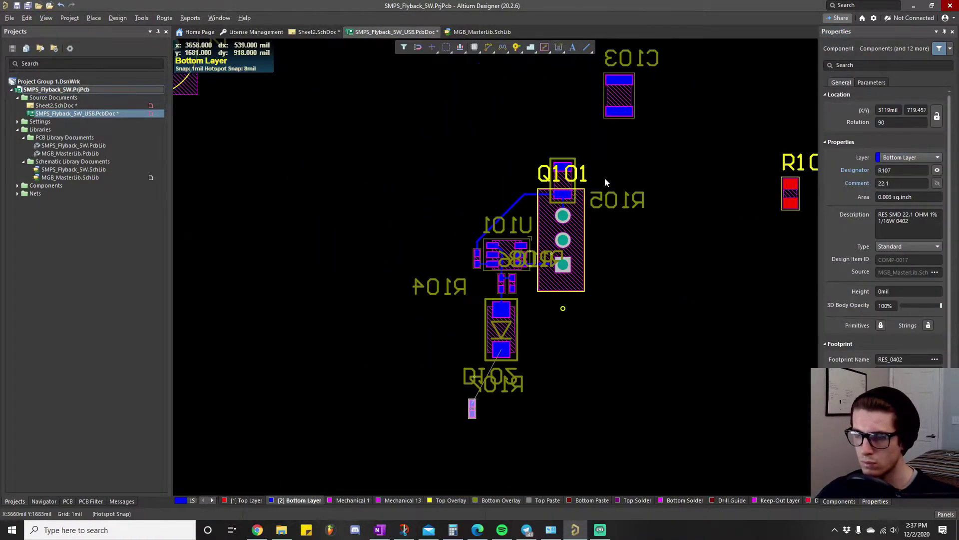
Place R107 directly under D102 with the designators beside the parts, and route a track between their NetD102_2 pads.
ctrl+scroll(570, 319, up, 6)
drag(436, 415, 355, 334)
drag(405, 460, 529, 300)
ctrl+scroll(516, 223, down, 4)
drag(600, 220, 630, 272)
ctrl+scroll(533, 236, up, 6)
key(ctrl+w)
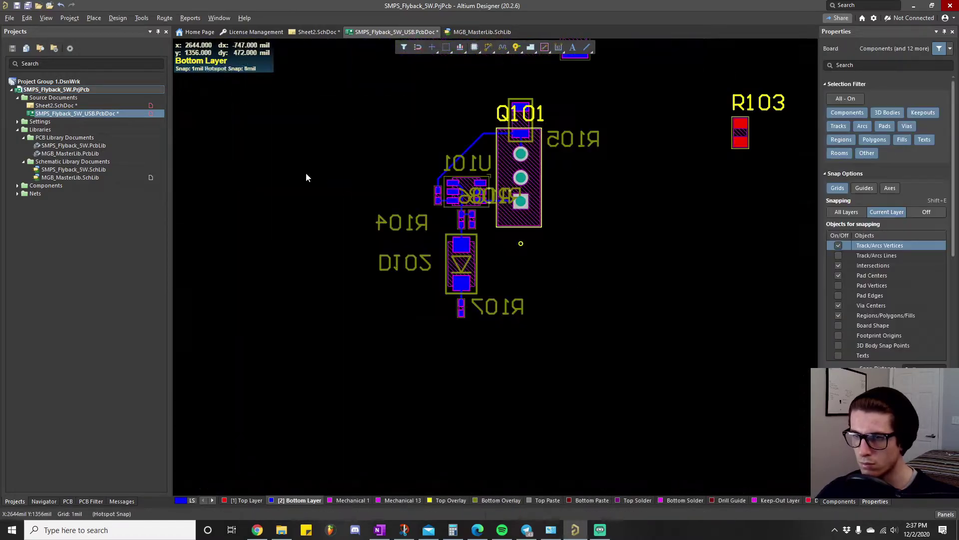
Show R107's NetC103_1 connections and move the overlapping R106 and R108 designators away from U101.
click(46, 17)
click(180, 300)
ctrl+scroll(577, 308, up, 2)
click(396, 309)
drag(502, 205, 610, 430)
Delete the track between D102 and R107, and reposition R107 rotated 180 degrees beside D102's lower pad.
click(367, 405)
key(Delete)
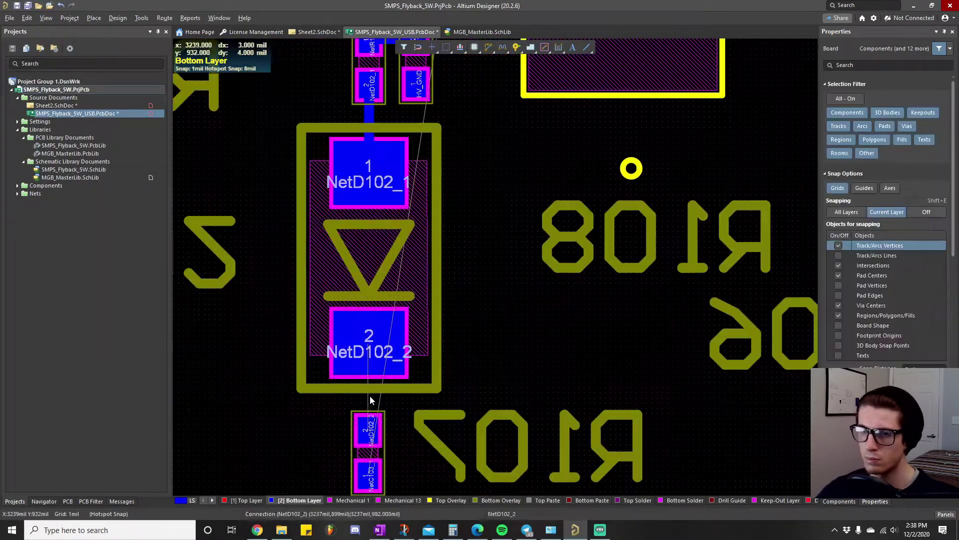
drag(368, 445, 443, 338)
key(space)
key(space)
drag(345, 334, 561, 408)
ctrl+scroll(374, 377, up, 5)
ctrl+scroll(539, 242, down, 6)
Route the NetC103_1 track between R107 and U101's pad 2.
key(ctrl+w)
click(561, 227)
ctrl+scroll(550, 65, up, 4)
click(551, 226)
right_click(551, 226)
Stack the R106 and R108 designators beneath the R107 designator.
ctrl+scroll(519, 100, down, 5)
drag(661, 293, 615, 391)
drag(702, 310, 606, 339)
ctrl+scroll(602, 309, up, 3)
ctrl+scroll(549, 210, down, 6)
Move C103 directly above U101 and rotate it to lie horizontally.
click(479, 134)
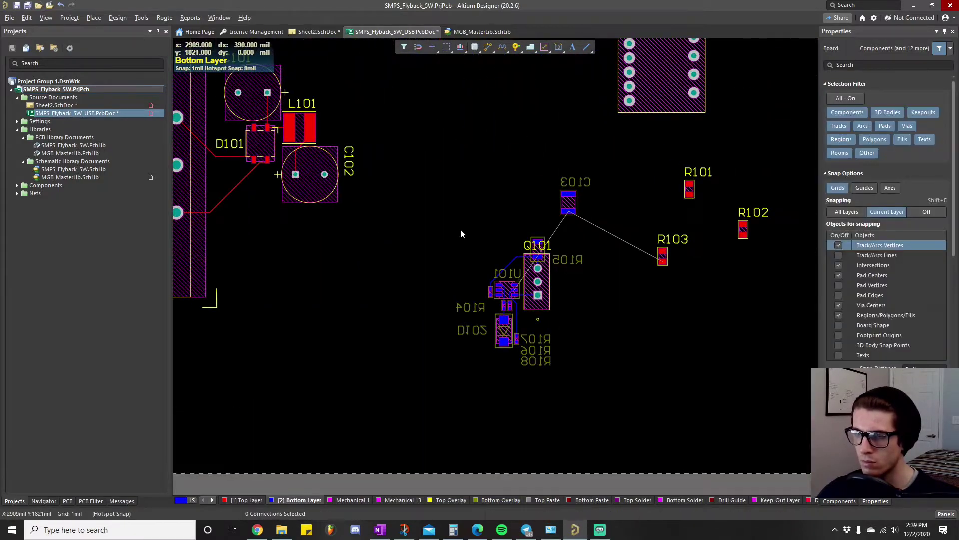
ctrl+scroll(535, 263, up, 4)
drag(670, 55, 632, 386)
right_drag(631, 386, 674, 200)
drag(706, 145, 530, 155)
ctrl+scroll(655, 93, up, 2)
key(space)
ctrl+scroll(701, 183, down, 4)
ctrl+scroll(510, 143, up, 4)
Route a track from C103's NetC103_1 pad to U101's pad 2.
key(ctrl+w)
click(574, 150)
click(619, 285)
right_click(619, 286)
Place R103 between C103 and Q101 and move the R103 and C103 designators clear of the parts.
ctrl+scroll(658, 112, down, 5)
right_drag(647, 196, 498, 245)
drag(719, 215, 458, 247)
ctrl+scroll(309, 237, up, 6)
ctrl+scroll(457, 247, down, 2)
drag(560, 227, 420, 113)
drag(408, 286, 311, 292)
drag(525, 322, 471, 270)
Route a track from C103's NetC103_1 pad to R103's pad 1.
key(ctrl+w)
click(454, 374)
click(553, 375)
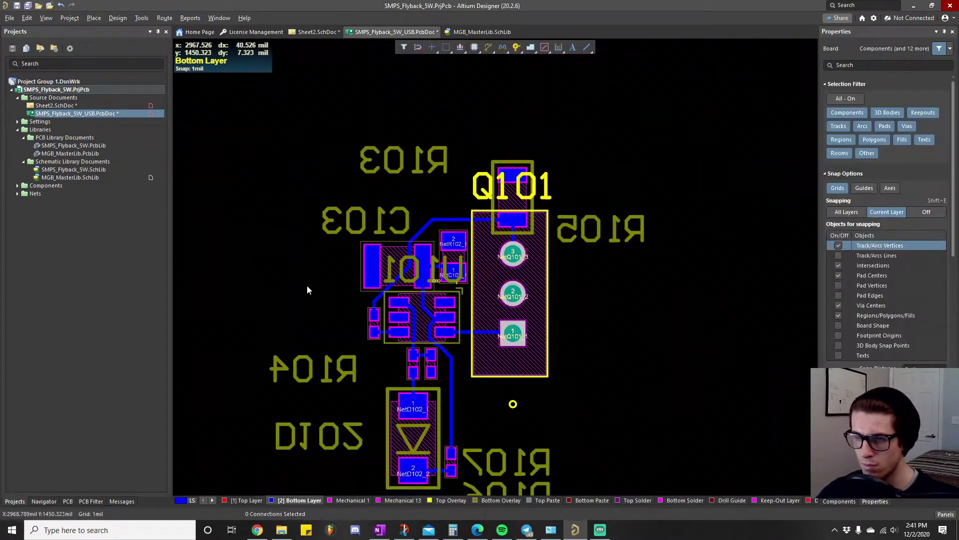
Flip R102 to the bottom layer and move it near R103 beside Q101.
ctrl+scroll(415, 271, down, 6)
key(l)
drag(625, 231, 454, 299)
ctrl+scroll(441, 353, up, 6)
right_drag(478, 320, 529, 334)
drag(674, 214, 479, 226)
ctrl+scroll(489, 296, up, 2)
Move R105 away from Q101 to beside R104 and route a track between their NetQ101_3 pads.
drag(414, 233, 225, 322)
ctrl+scroll(469, 300, down, 3)
drag(537, 150, 308, 82)
drag(669, 274, 362, 180)
drag(472, 210, 424, 335)
ctrl+scroll(435, 340, up, 3)
key(ctrl+w)
click(431, 388)
click(532, 389)
Line up R102 and R101 in a column above R103 and route the tracks joining them.
ctrl+scroll(375, 407, down, 3)
ctrl+scroll(541, 104, up, 4)
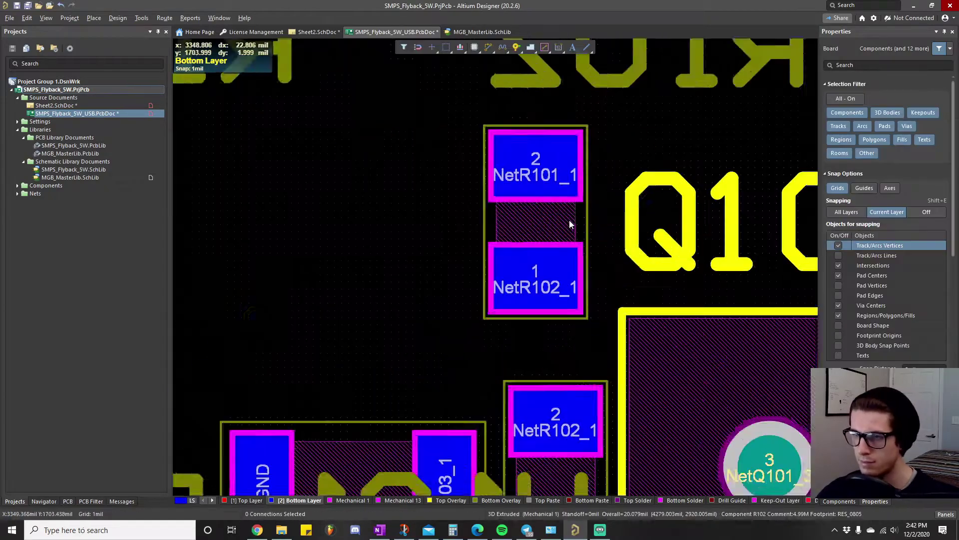
ctrl+scroll(551, 221, down, 4)
drag(445, 200, 477, 207)
drag(505, 74, 510, 156)
key(ctrl+w)
click(435, 277)
Adjust which net connection lines are displayed on the board, using the net at R105's pad.
click(46, 17)
mouse_move(87, 298)
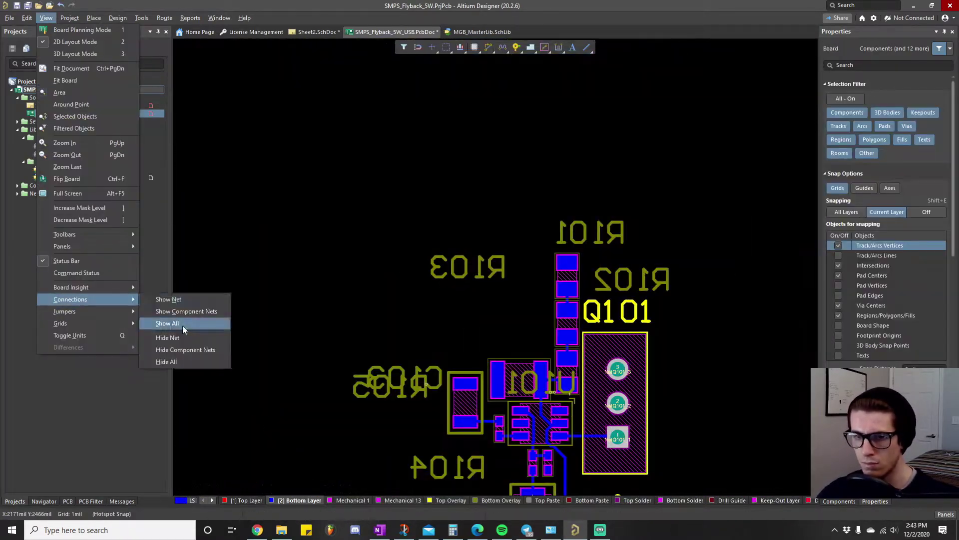
click(187, 302)
click(465, 384)
ctrl+scroll(488, 399, up, 3)
click(46, 17)
click(184, 337)
Route a bottom-layer NetQ101_3 track from Q101's pad 3 to the gap between C103 and R103.
key(ctrl+w)
ctrl+scroll(641, 287, up, 2)
click(757, 182)
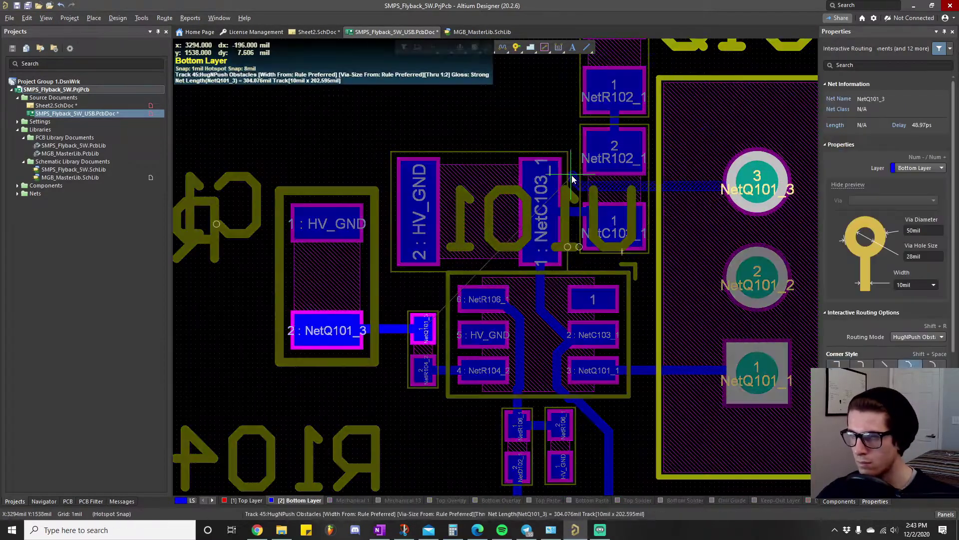
click(571, 174)
ctrl+scroll(571, 174, up, 4)
ctrl+scroll(576, 155, down, 4)
key(Escape)
key(Escape)
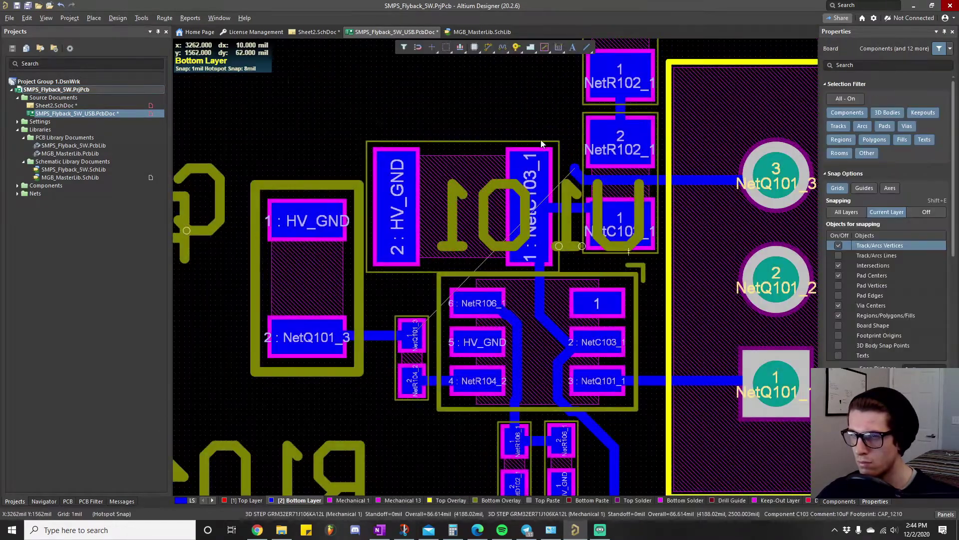
Continue the NetQ101_3 track around the top of C103 and down to R105's pad 2.
key(ctrl+w)
key(ctrl+q)
key(Escape)
key(ctrl+w)
click(667, 155)
ctrl+scroll(567, 172, down, 4)
ctrl+scroll(442, 237, up, 3)
click(447, 240)
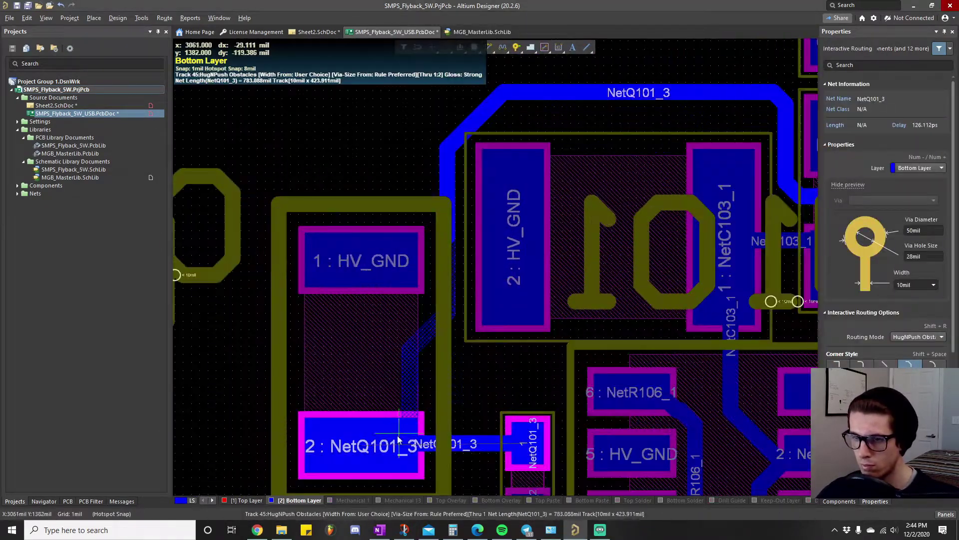
click(377, 444)
key(Escape)
ctrl+scroll(454, 230, down, 5)
Place the C103 designator above the capacitor and rotate the D102 designator to run alongside D102.
ctrl+scroll(350, 215, up, 1)
drag(350, 225, 522, 175)
right_drag(400, 350, 452, 272)
drag(481, 412, 482, 407)
key(space)
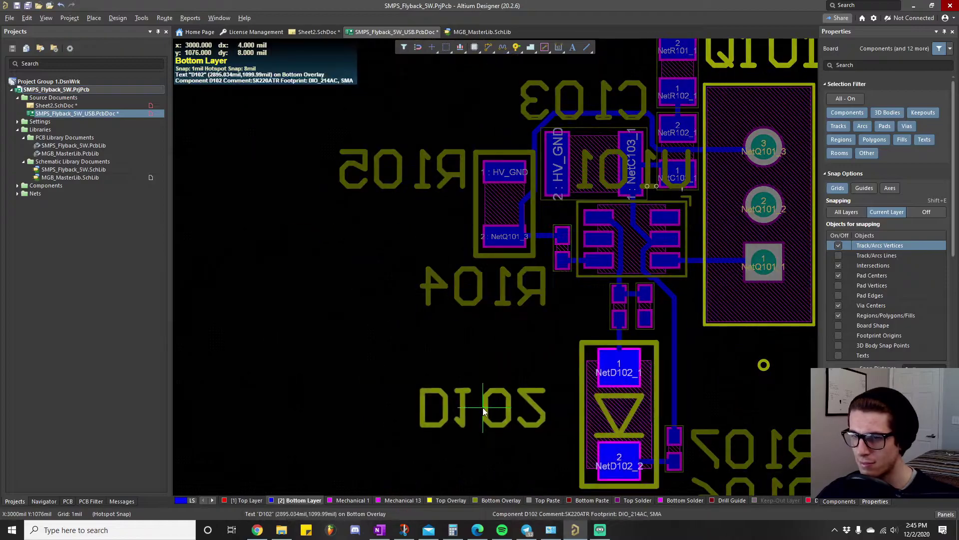
Move the control circuit group around Q101 closer to C102 and the input components.
ctrl+scroll(483, 411, down, 5)
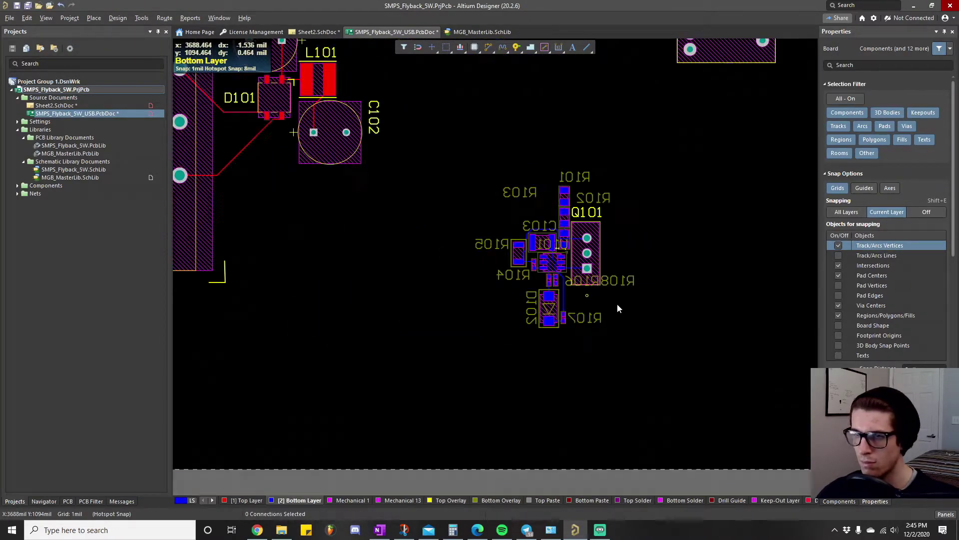
drag(642, 337, 497, 170)
drag(542, 242, 466, 227)
ctrl+scroll(466, 226, up, 3)
drag(622, 185, 607, 302)
ctrl+scroll(477, 284, down, 6)
Place D103 beside C104, rotated so that its NetC104_1 pad faces the capacitor.
click(431, 287)
drag(554, 188, 625, 235)
ctrl+scroll(399, 297, up, 6)
drag(568, 201, 478, 331)
drag(409, 365, 383, 321)
key(space)
Route a top-layer track from D103's pad 2 to C104's pad 1.
key(ctrl+w)
click(451, 319)
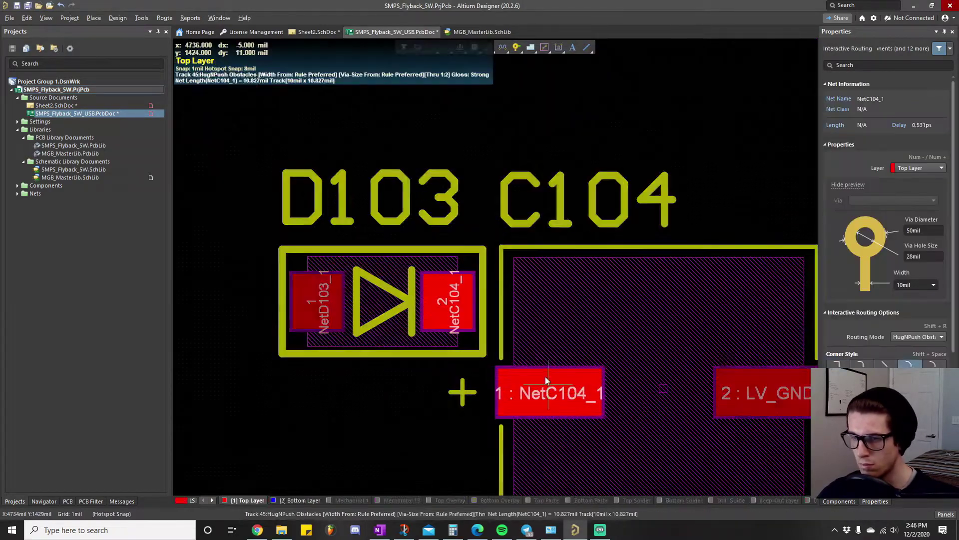
click(539, 364)
ctrl+scroll(539, 365, down, 5)
Move the joined D103 and C104 and place the P102 connector beside C104.
drag(503, 396, 350, 310)
drag(440, 364, 400, 338)
drag(583, 365, 488, 353)
key(space)
drag(650, 280, 559, 276)
ctrl+scroll(554, 277, up, 3)
drag(593, 335, 587, 468)
ctrl+scroll(589, 240, down, 2)
key(ctrl+w)
click(565, 249)
click(429, 310)
right_click(552, 357)
Place R109 below D103 with its designator underneath and route a track joining its NetC104_1 pad to C104's pad 1.
drag(641, 353, 295, 349)
key(space)
key(space)
drag(350, 304, 329, 412)
key(space)
key(space)
ctrl+scroll(337, 384, up, 4)
key(ctrl+w)
click(452, 295)
ctrl+scroll(428, 397, down, 8)
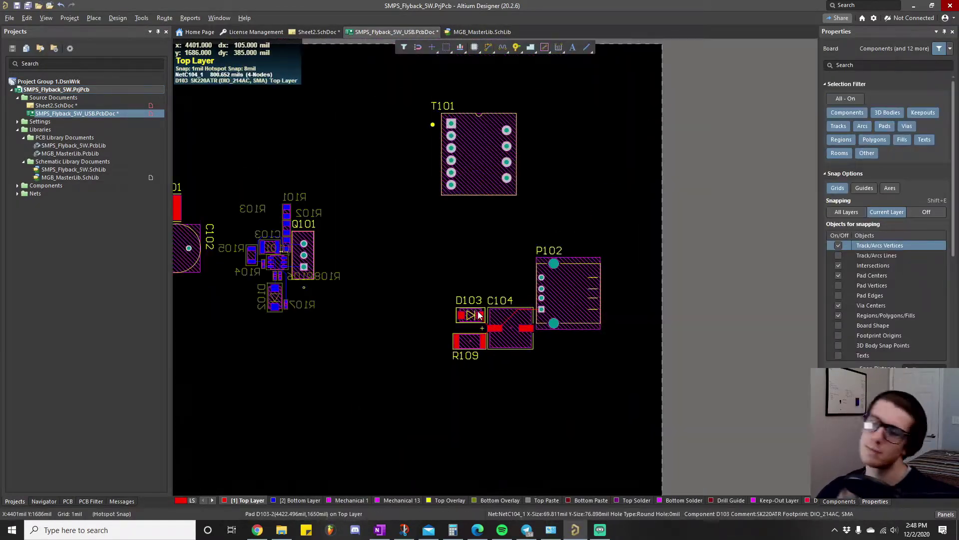
Align P102 vertically with C104 and route a track from C104's pad 1 to P102's pad 1.
ctrl+scroll(499, 309, up, 2)
ctrl+scroll(569, 300, down, 1)
drag(622, 265, 622, 326)
ctrl+scroll(615, 304, up, 4)
key(ctrl+w)
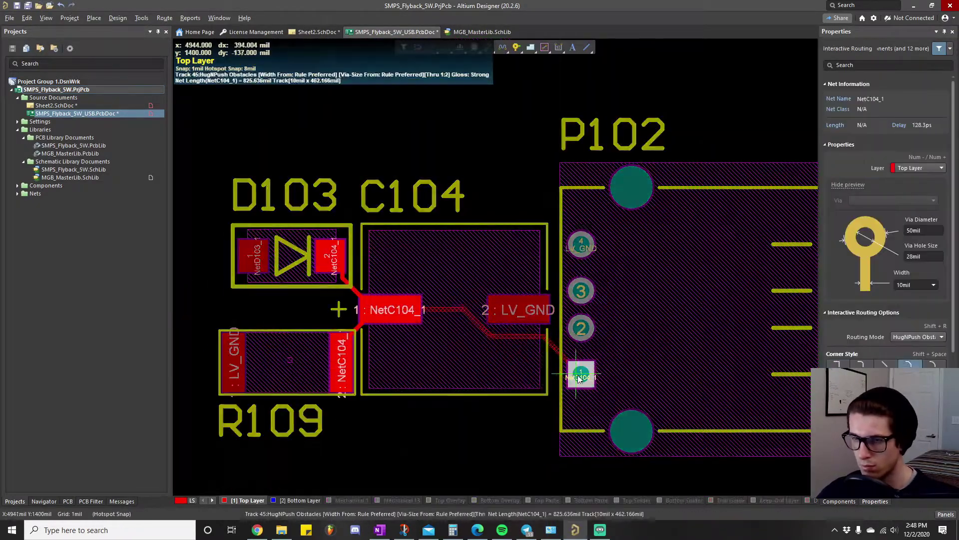
Move the output components and the Q101 control circuit closer to the input section.
ctrl+scroll(688, 341, down, 6)
drag(555, 285, 735, 385)
drag(699, 323, 642, 278)
drag(492, 220, 599, 375)
drag(551, 290, 548, 242)
ctrl+scroll(490, 240, up, 3)
Route the NetC102_1 track from L101's pad 2 through a via to R101's upper pad on the bottom layer.
click(620, 147)
right_drag(631, 157, 649, 239)
ctrl+scroll(467, 229, up, 2)
key(ctrl+w)
click(458, 330)
click(490, 286)
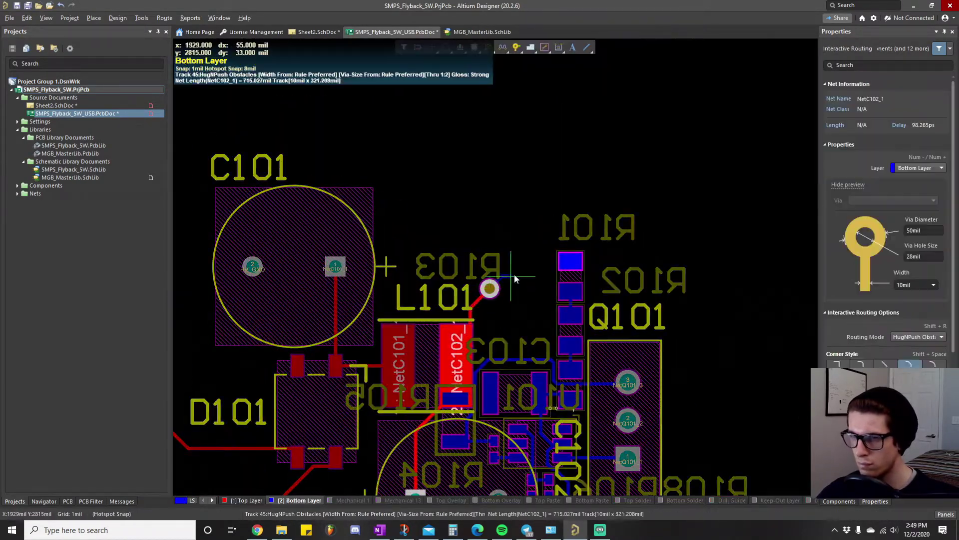
click(569, 261)
Place T101 beside Q101 and move the D103, C104, R109 and P102 group next to the transformer.
drag(649, 330, 634, 356)
ctrl+scroll(464, 262, down, 5)
drag(592, 287, 725, 365)
drag(674, 319, 586, 269)
ctrl+scroll(569, 270, up, 5)
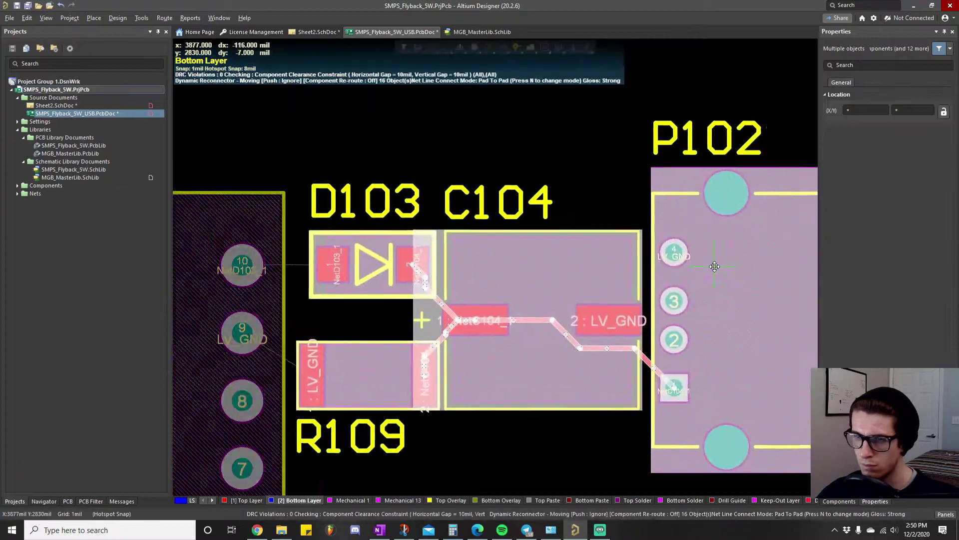
Route a top-layer track from D103's pad 1 to T101's pin 10.
key(ctrl+w)
click(462, 227)
click(373, 227)
right_click(526, 352)
ctrl+scroll(487, 292, down, 3)
ctrl+scroll(520, 401, down, 5)
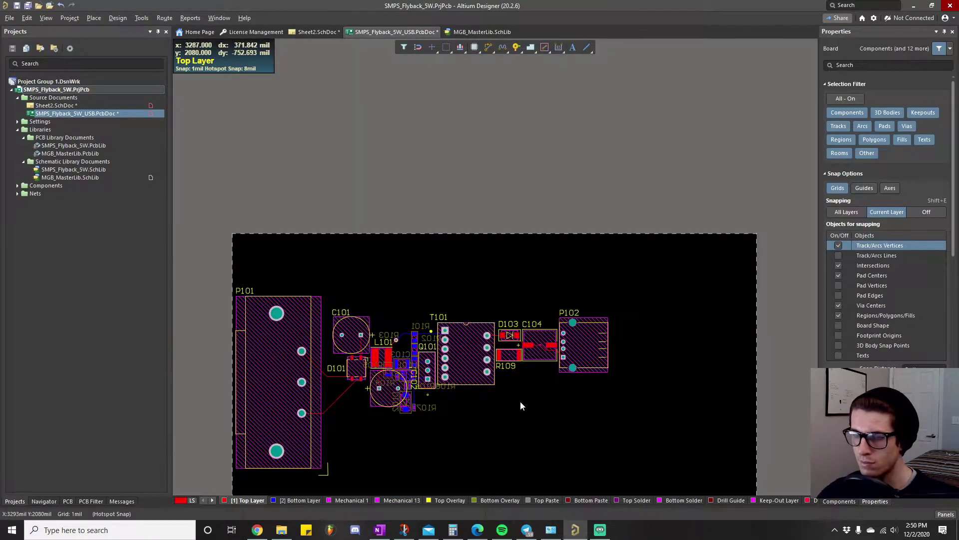
Run the design rule check on the board with the existing report options.
right_drag(561, 412, 593, 371)
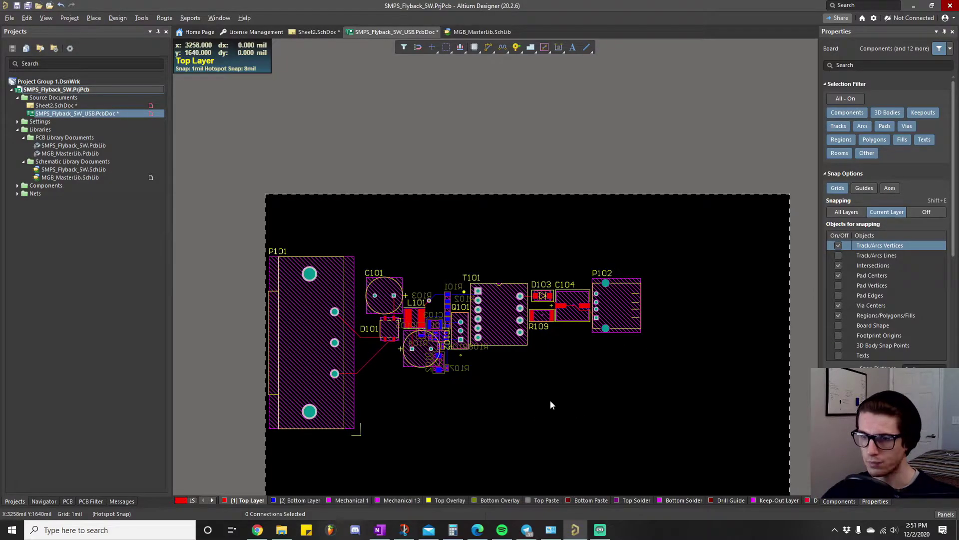
right_drag(567, 386, 546, 343)
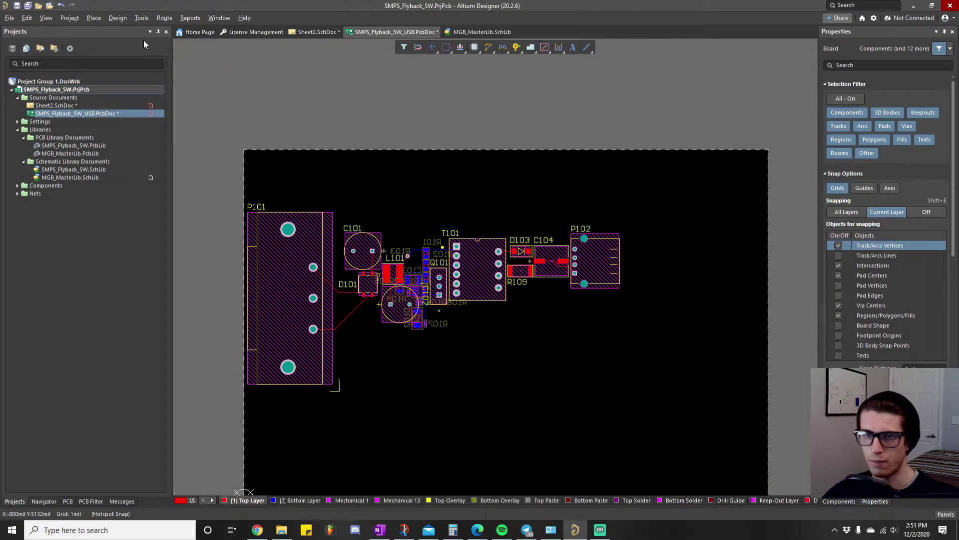
click(141, 18)
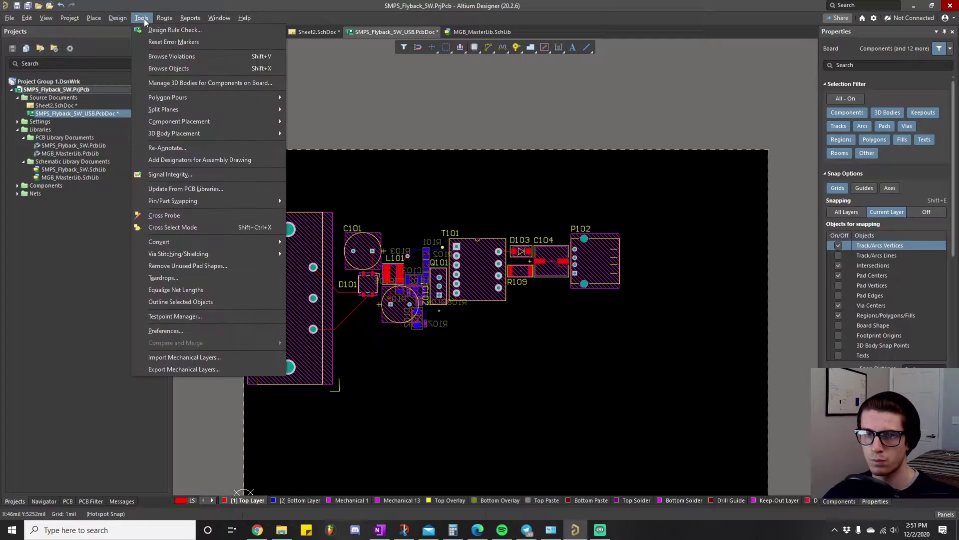
click(155, 28)
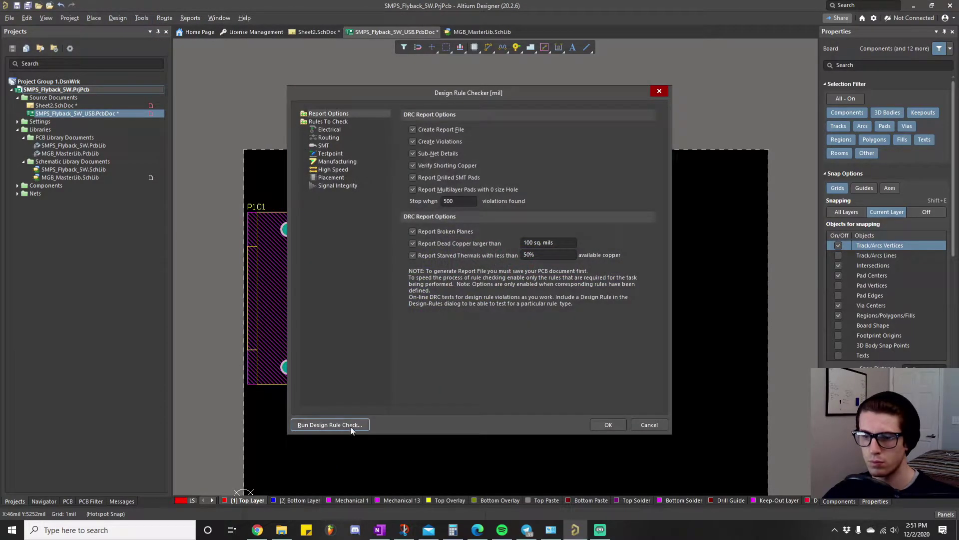
click(330, 425)
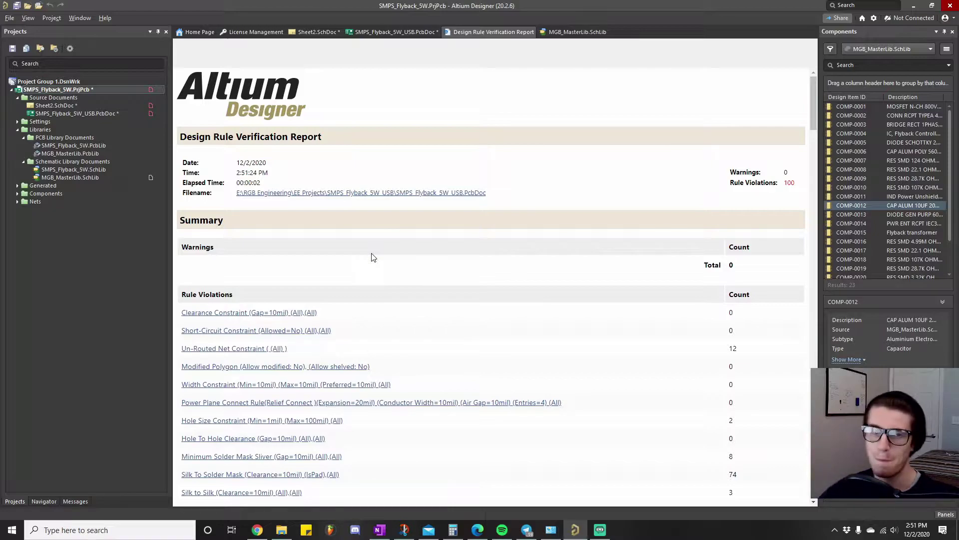
Review the rule violation messages in a widened message list.
click(80, 500)
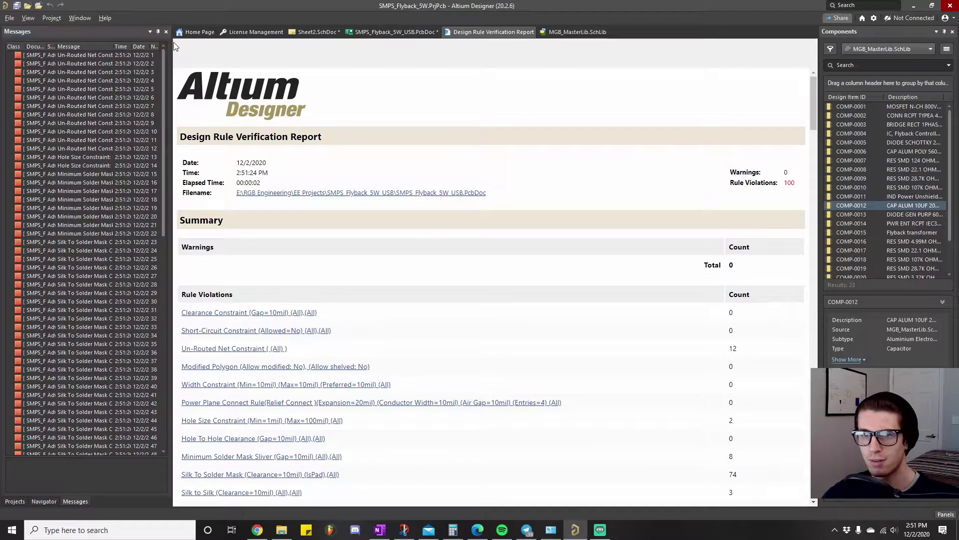
drag(172, 48, 222, 51)
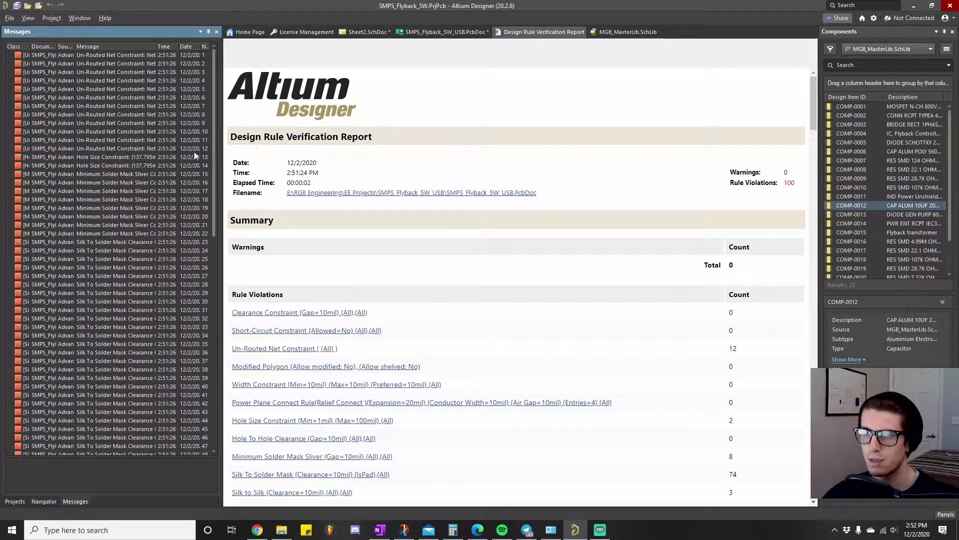
click(19, 502)
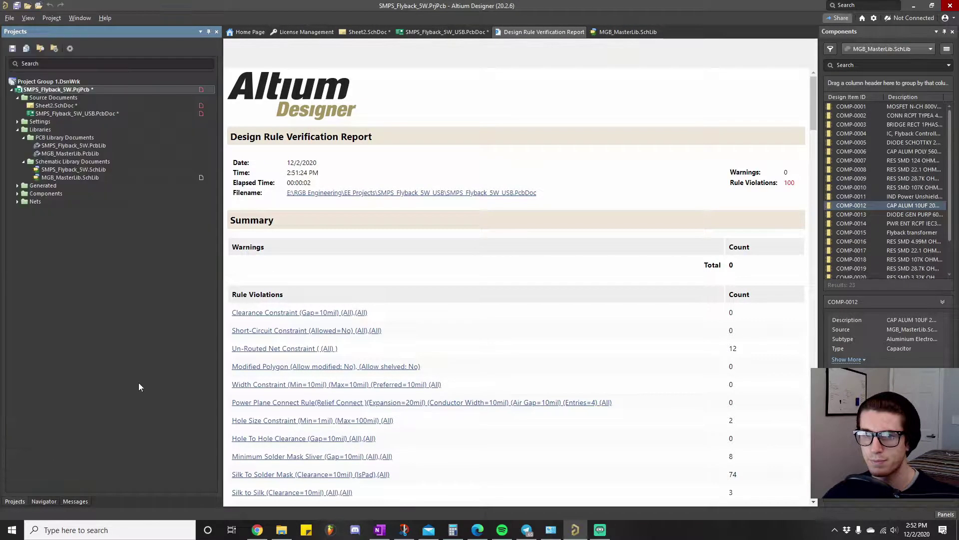
Return to the PCB document and set the HoleSize manufacturing rule's maximum to 150 mil.
click(71, 113)
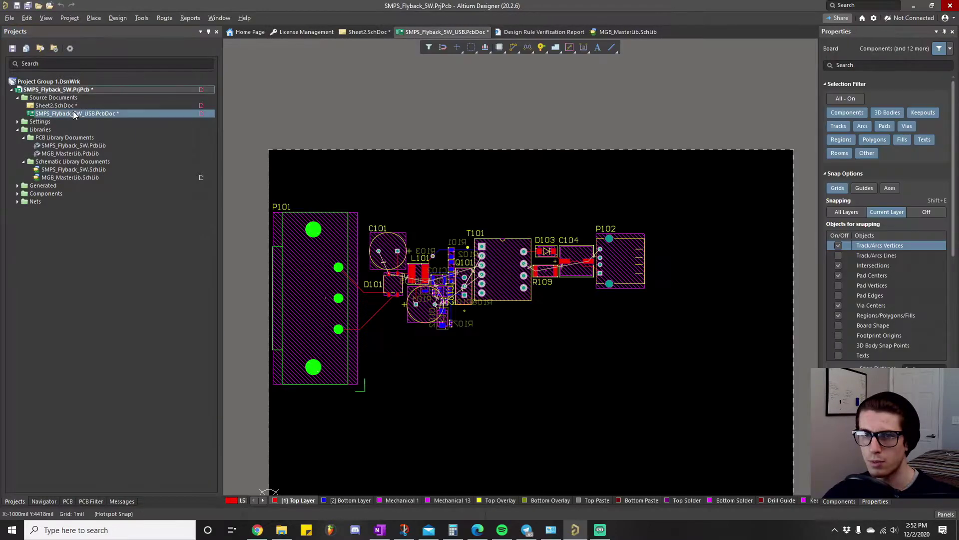
click(125, 19)
click(137, 56)
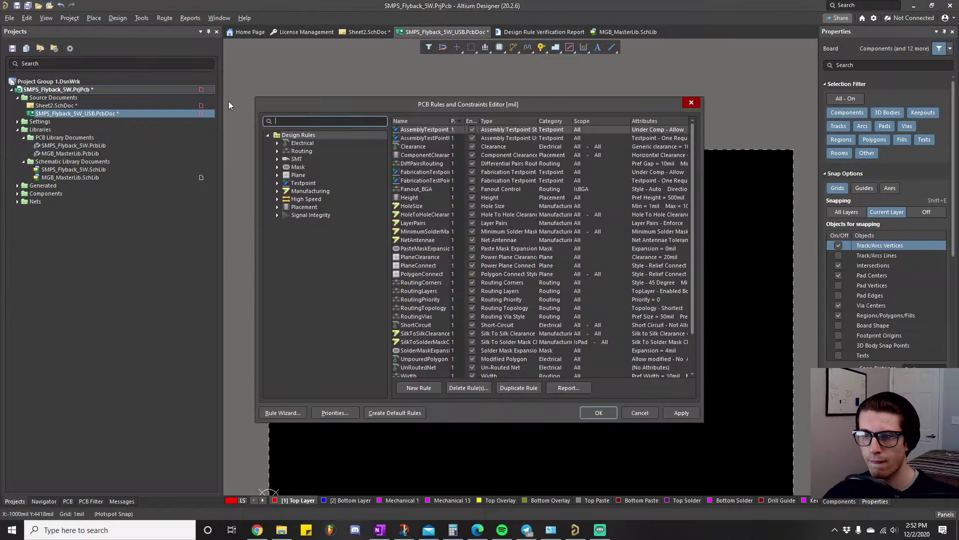
click(277, 191)
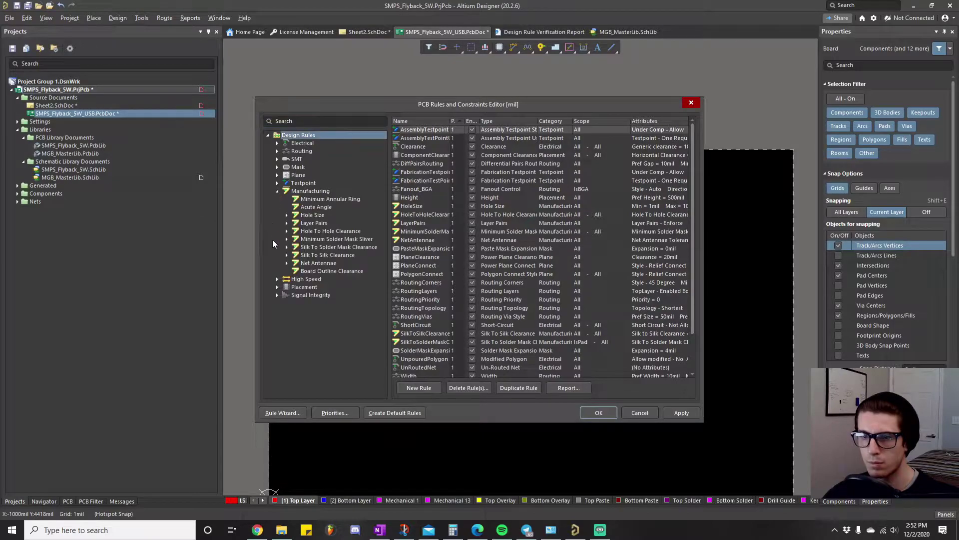
click(286, 215)
click(320, 223)
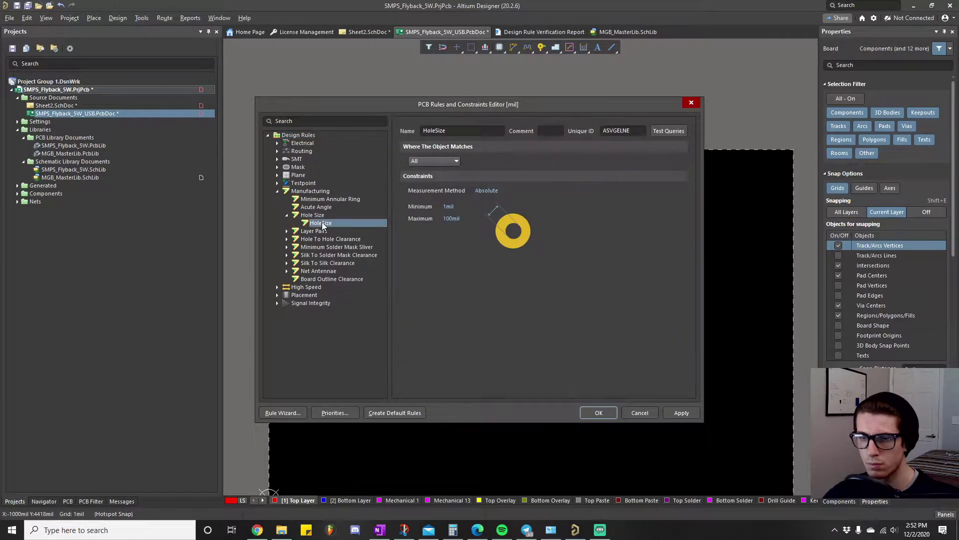
click(452, 218)
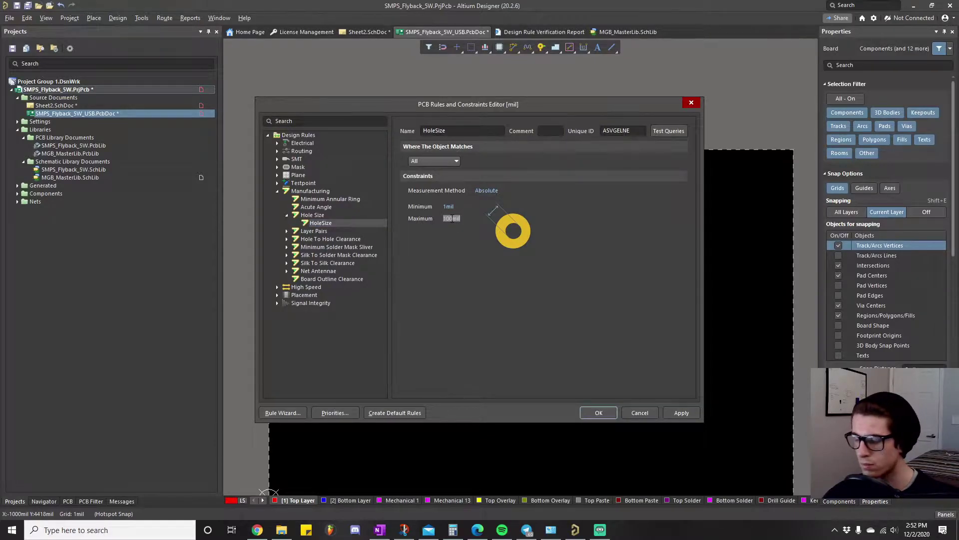
text(150)
click(687, 409)
click(599, 412)
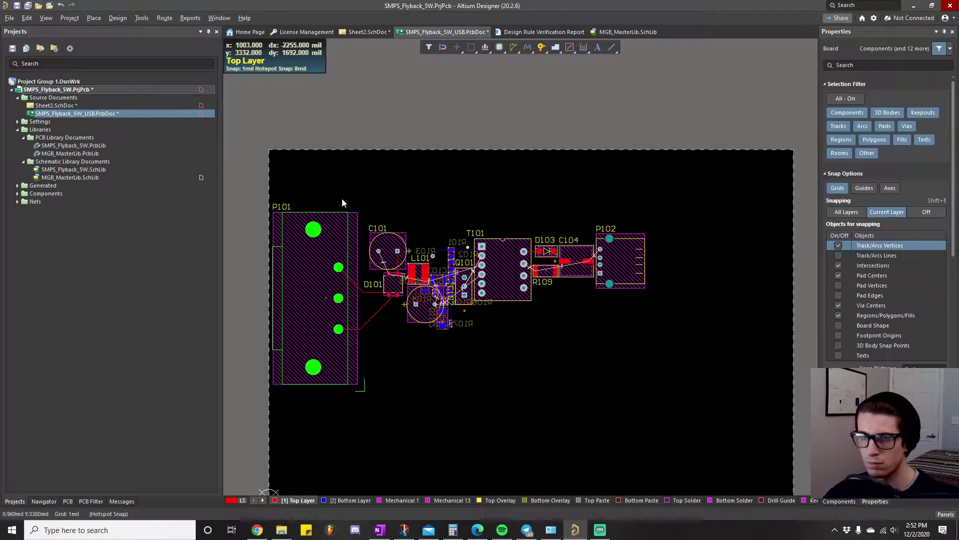
Examine the first minimum solder mask sliver violation on the board, between R104's pads.
click(122, 501)
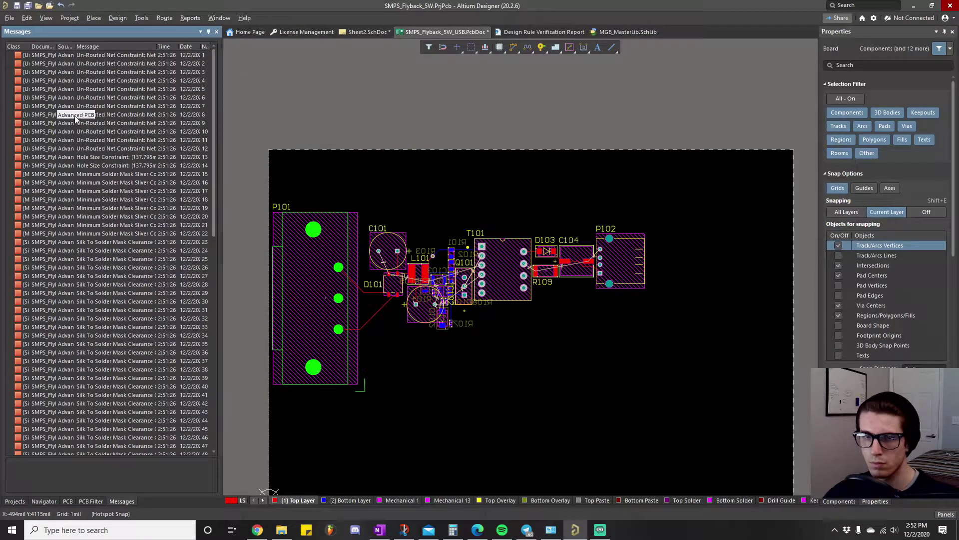
double_click(85, 175)
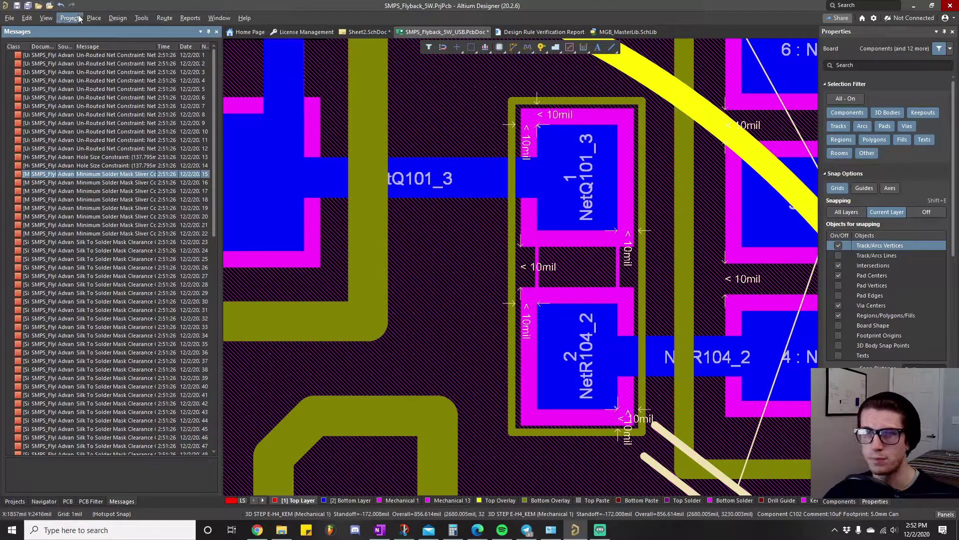
ctrl+scroll(589, 262, down, 2)
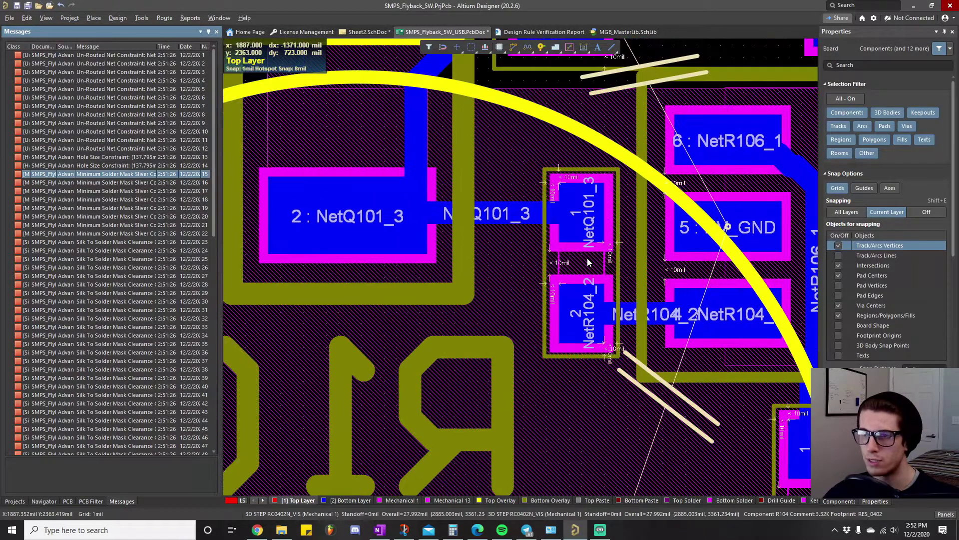
ctrl+scroll(589, 263, down, 3)
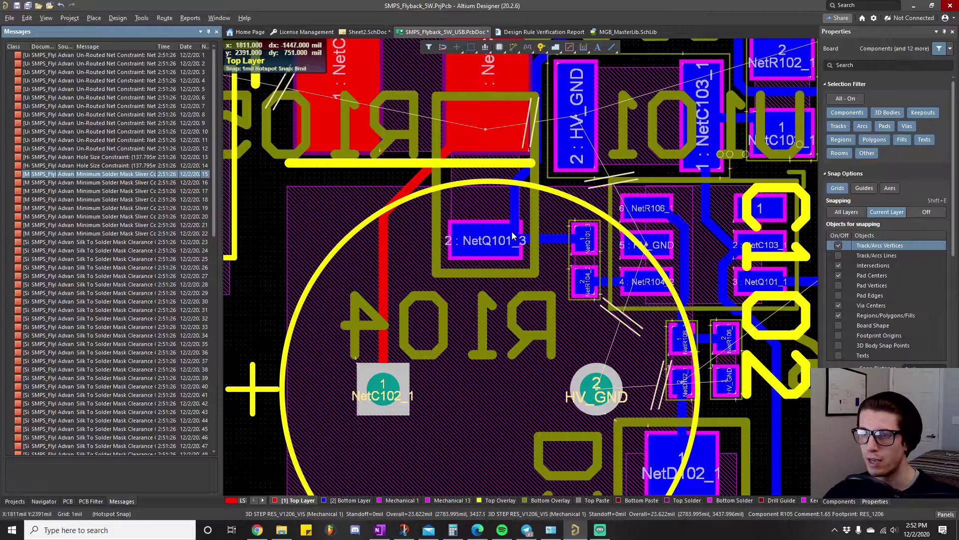
ctrl+scroll(600, 269, up, 3)
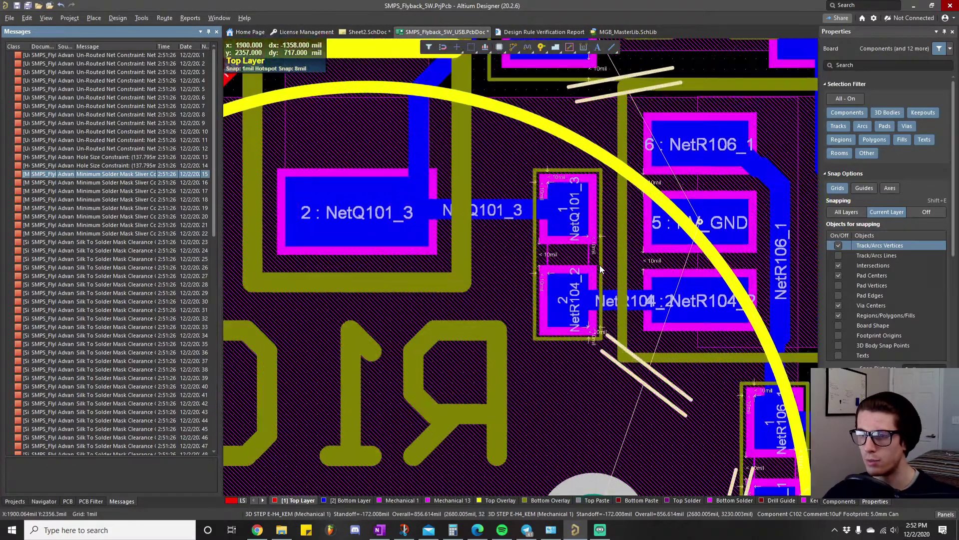
ctrl+scroll(601, 270, up, 2)
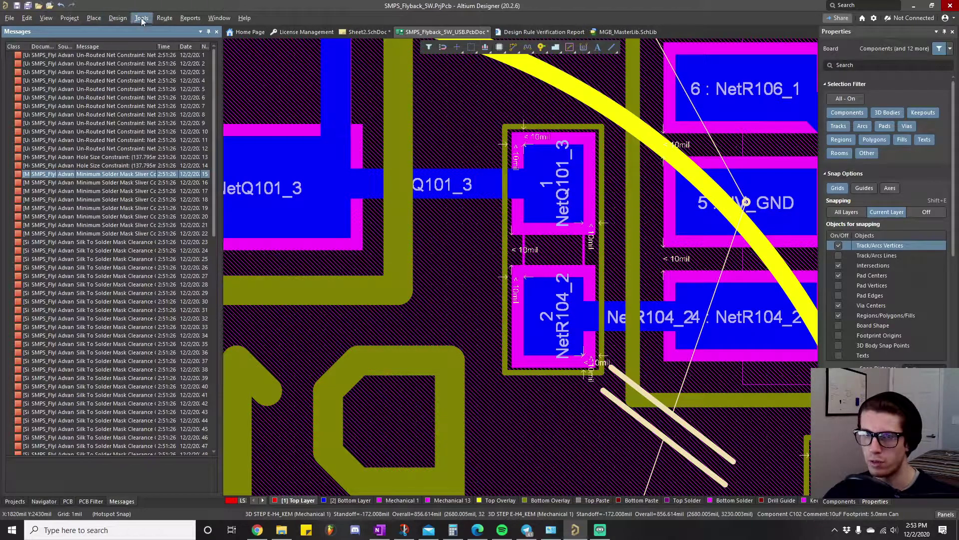
Set the MinimumSolderMaskSliver manufacturing rule to 9 mil and apply it.
click(120, 19)
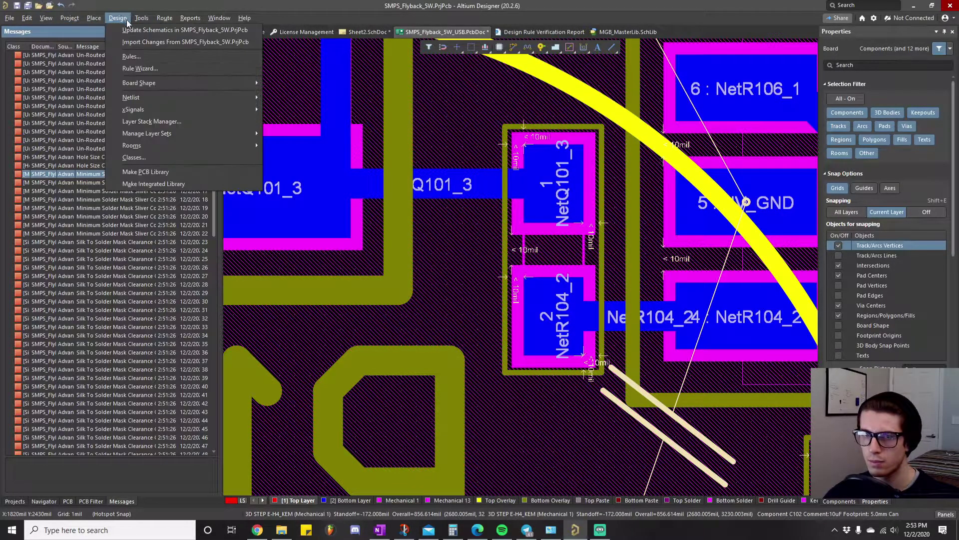
click(174, 56)
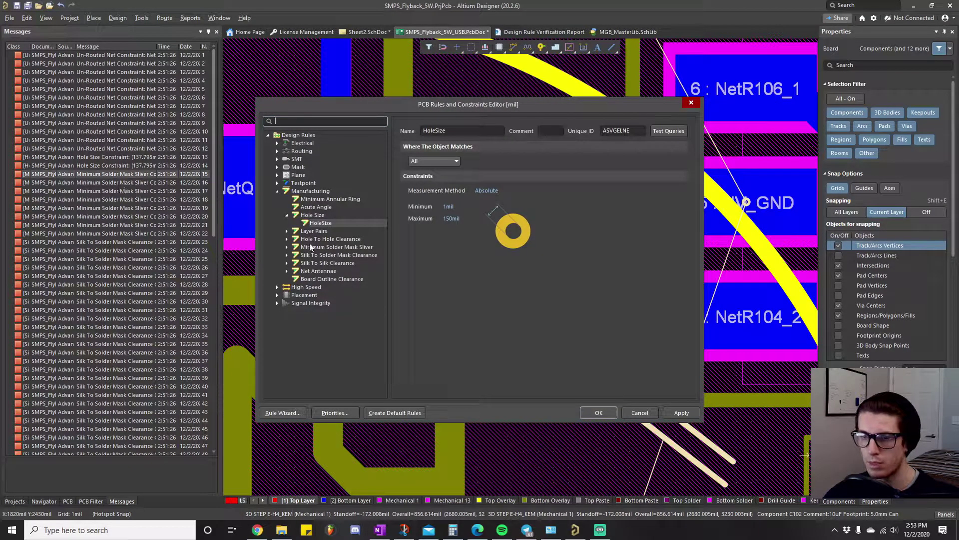
click(278, 191)
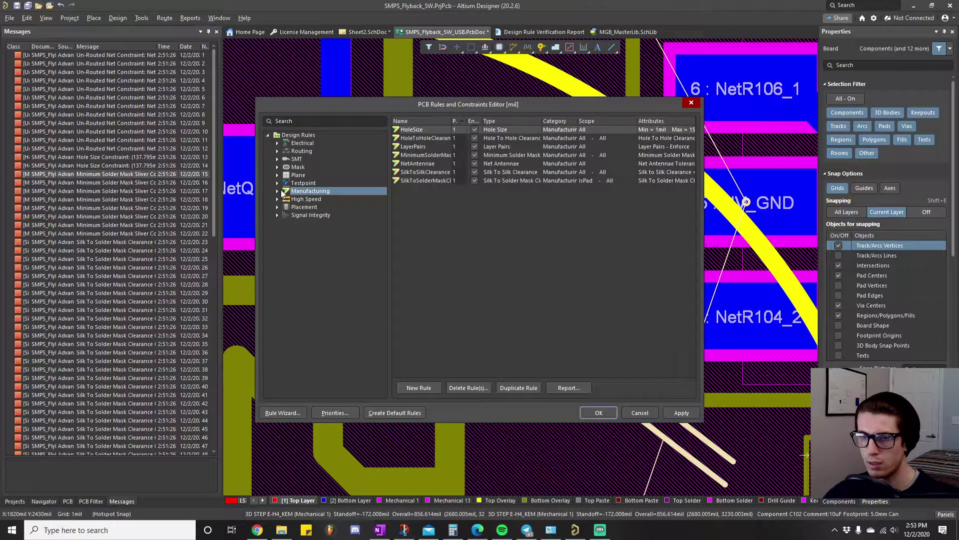
click(278, 192)
click(286, 215)
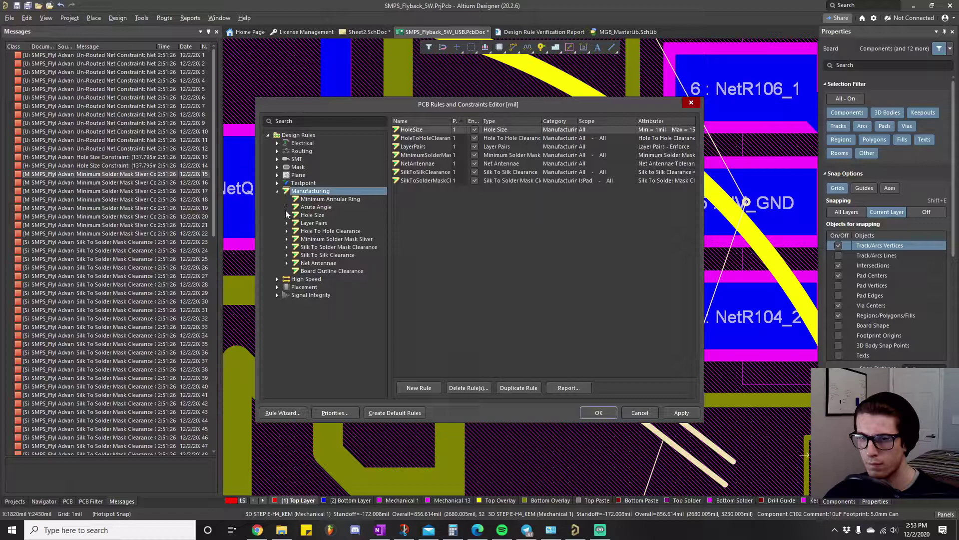
click(286, 238)
click(324, 246)
click(498, 220)
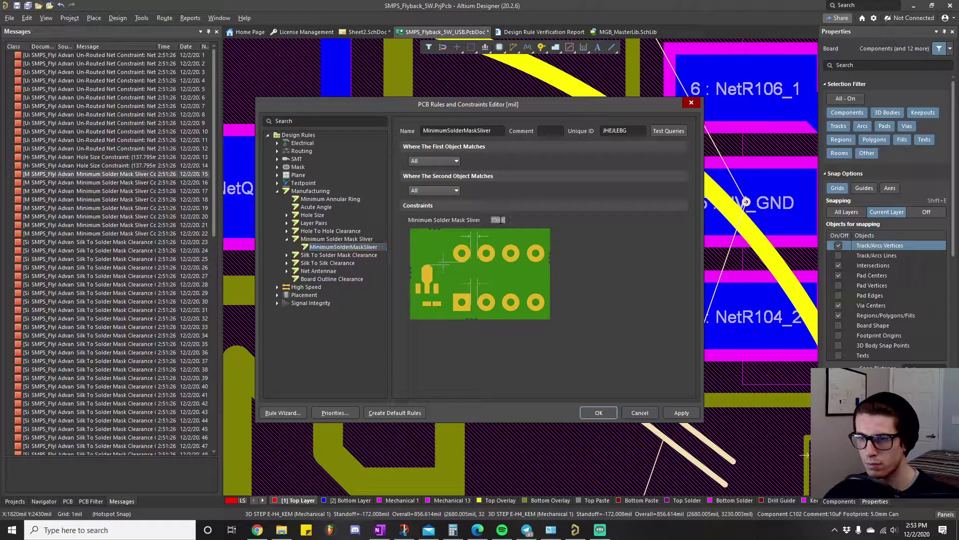
text(9)
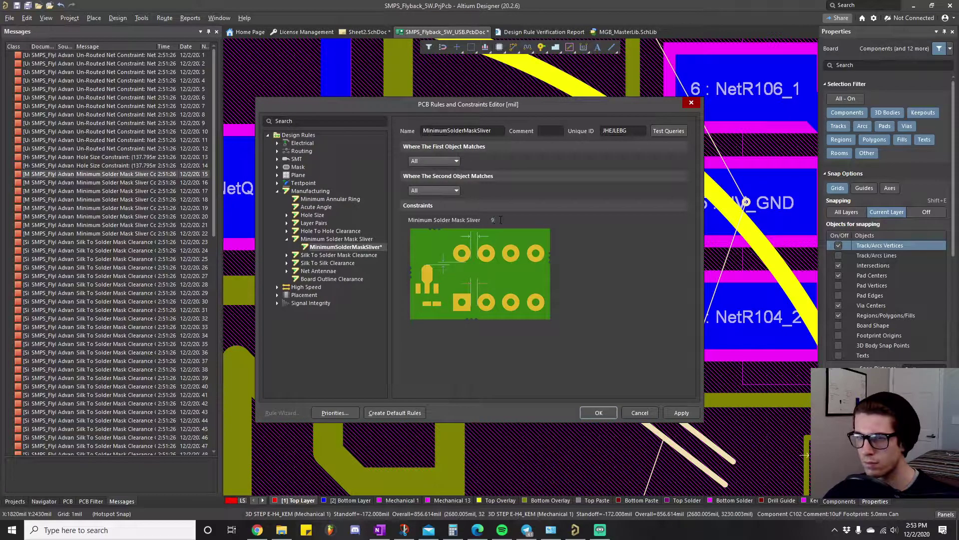
click(682, 413)
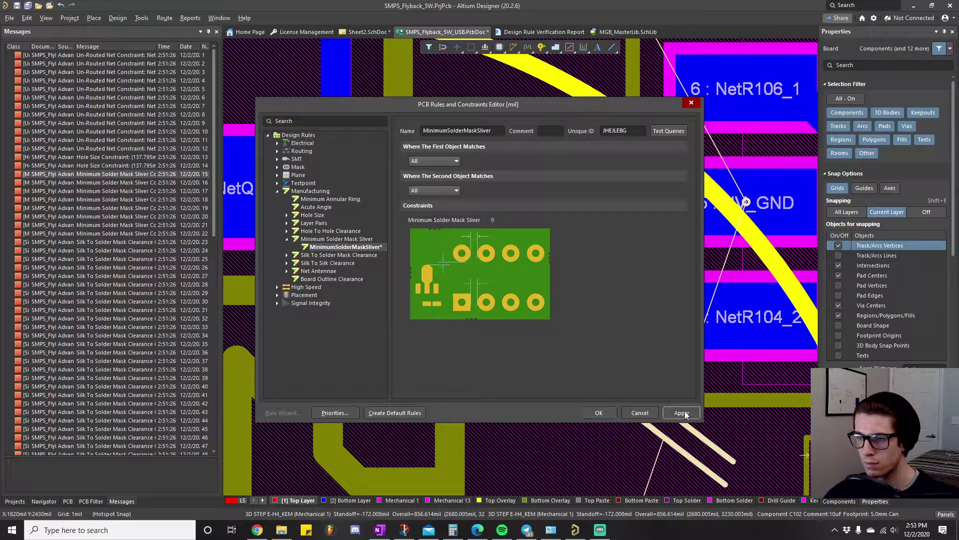
click(598, 413)
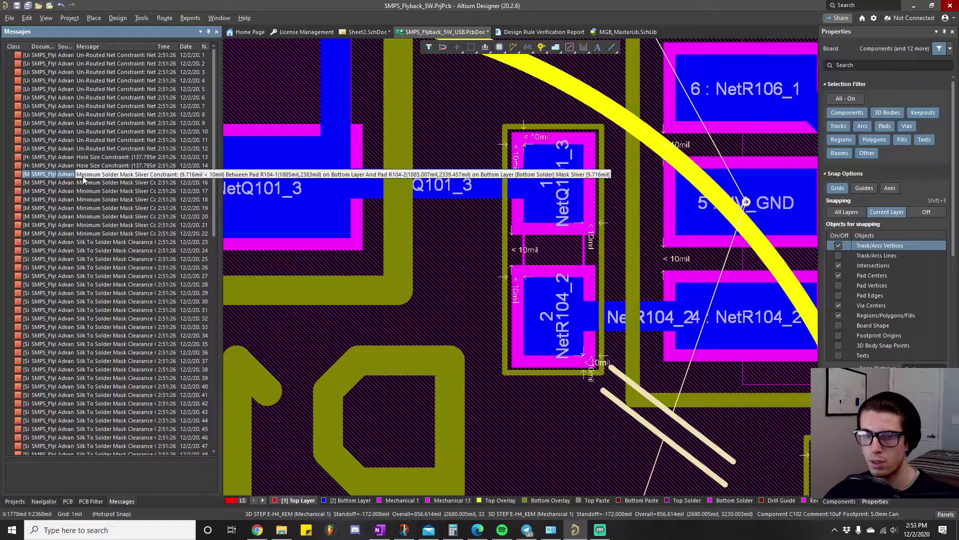
Look through the electrical and routing design rules, including the Clearance rule.
click(116, 19)
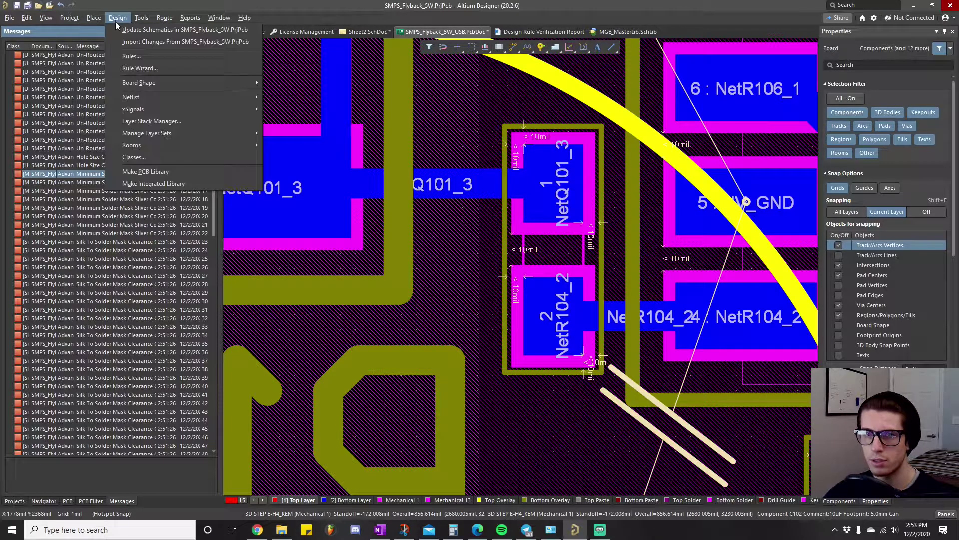
click(129, 57)
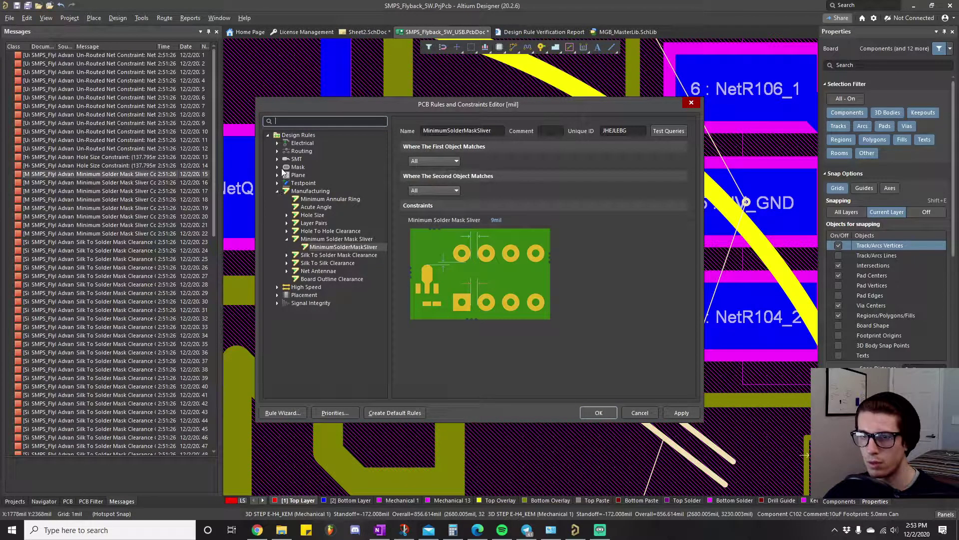
click(302, 143)
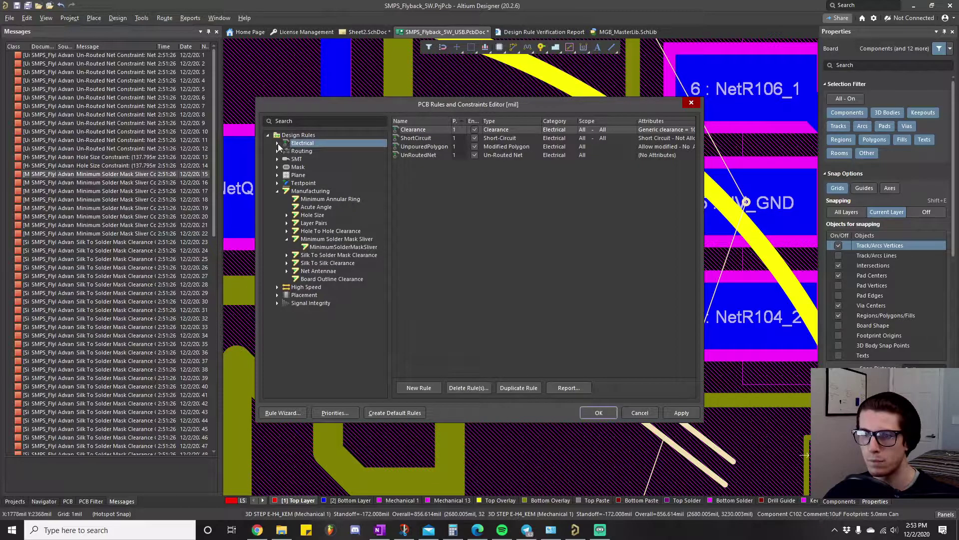
click(278, 143)
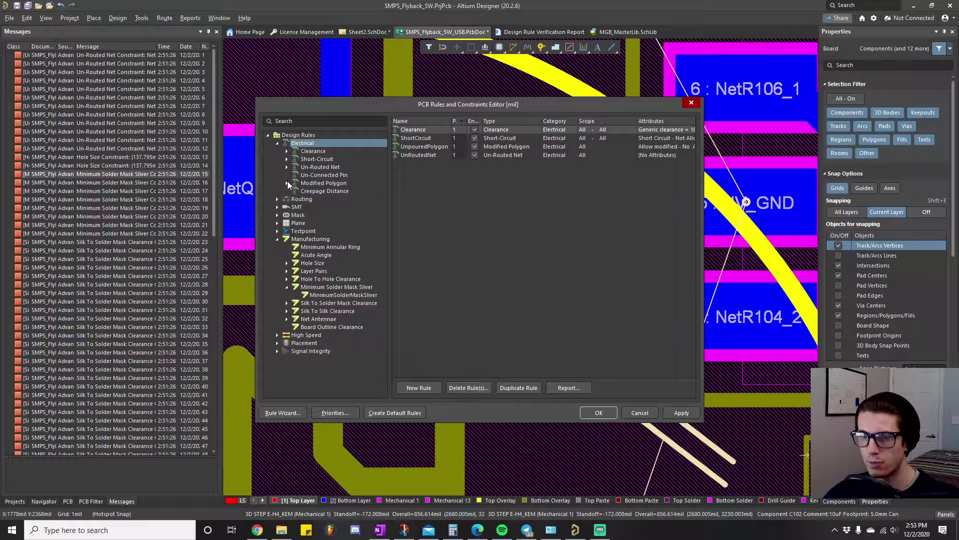
click(277, 199)
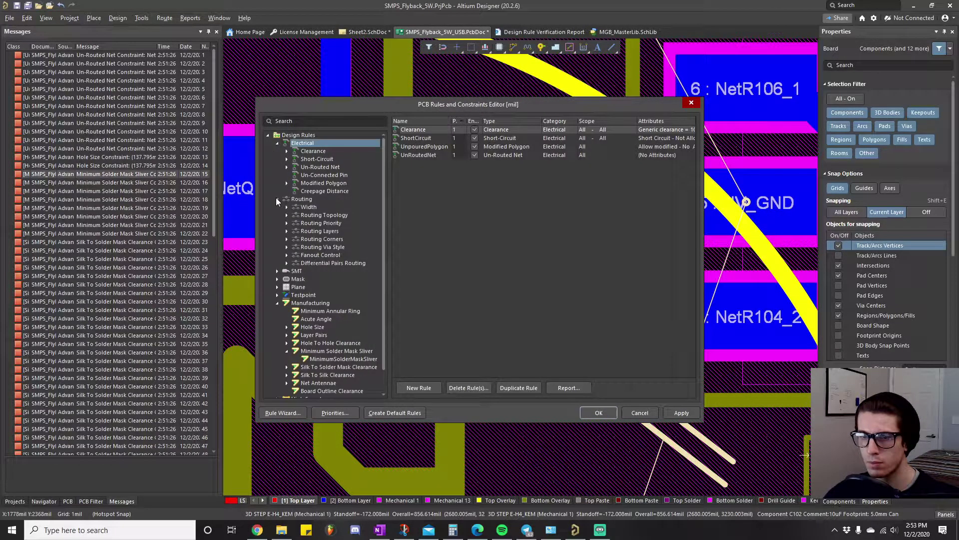
click(277, 198)
click(277, 198)
click(286, 151)
click(325, 159)
click(598, 412)
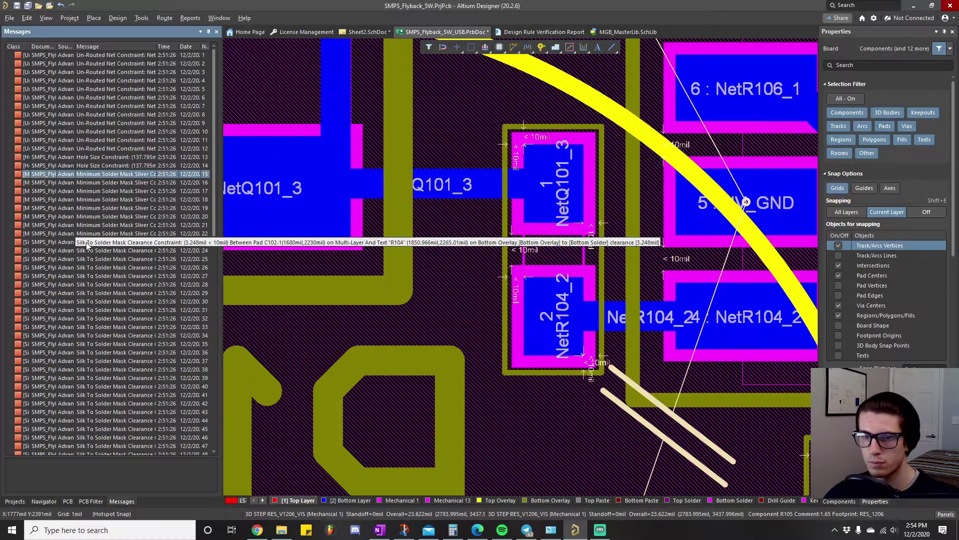
Move the R104 designator text away from pad C102-1 to address the first silk to solder mask clearance violation.
double_click(85, 242)
ctrl+scroll(505, 236, down, 3)
ctrl+scroll(505, 230, up, 6)
drag(505, 233, 480, 210)
ctrl+scroll(531, 215, down, 5)
Try shifting diode D102 for the second silk to solder mask clearance violation, and undo the move.
double_click(86, 250)
right_drag(520, 240, 534, 170)
ctrl+scroll(534, 170, up, 1)
ctrl+scroll(661, 225, up, 1)
drag(661, 225, 680, 244)
right_drag(555, 277, 619, 274)
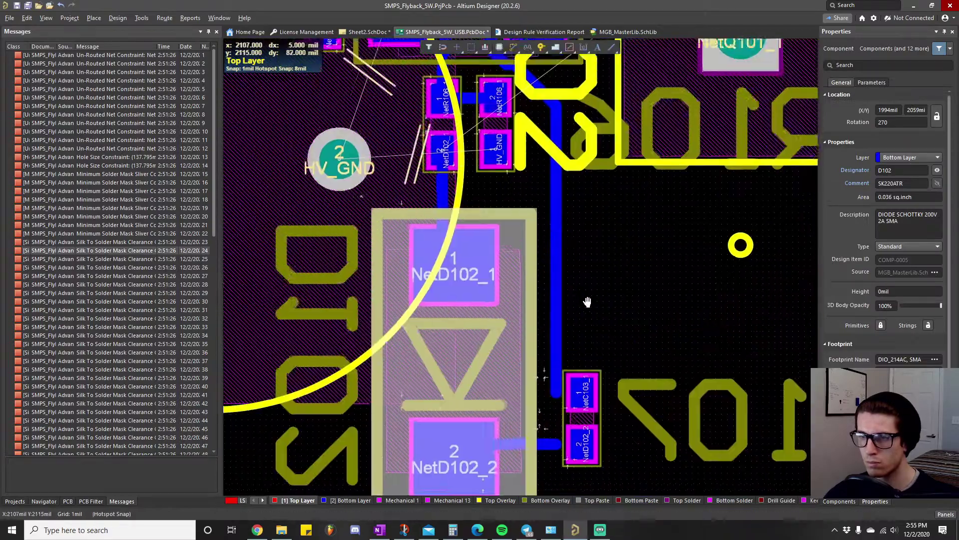
key(ctrl+z)
click(662, 303)
ctrl+scroll(674, 270, down, 3)
Rerun the design rule check and return to the PCB document.
double_click(109, 259)
key(t)
key(d)
key(r)
click(442, 32)
Set the MinimumSolderMaskSliver rule to 7 mil to cover the remaining sliver violations.
click(95, 159)
click(118, 18)
click(152, 57)
click(681, 411)
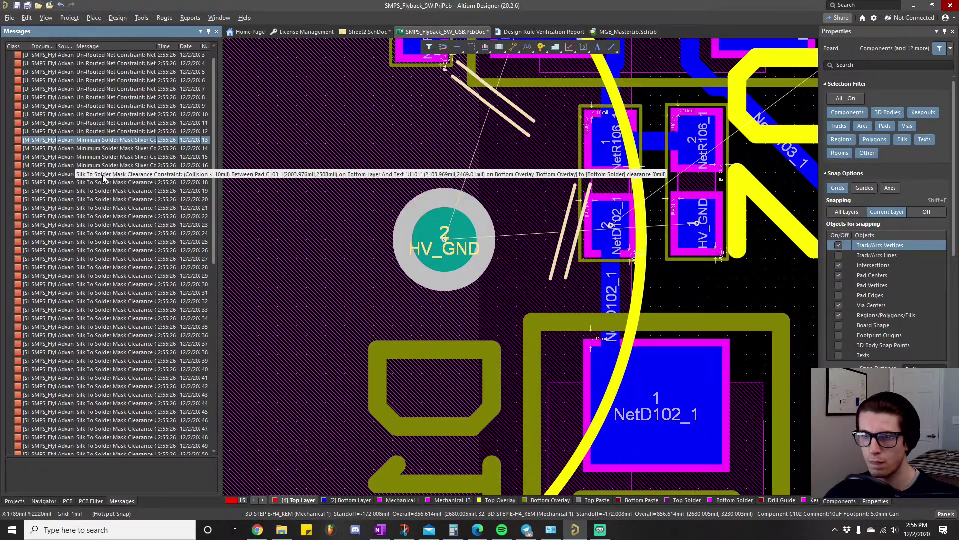
Move the U101 designator text clear of pad C103-1, and flip the board view with the Bottom Layer active.
double_click(105, 174)
drag(466, 139, 632, 375)
click(630, 420)
key(ctrl+f)
ctrl+scroll(631, 370, down, 2)
right_drag(439, 425, 602, 385)
ctrl+scroll(601, 385, down, 2)
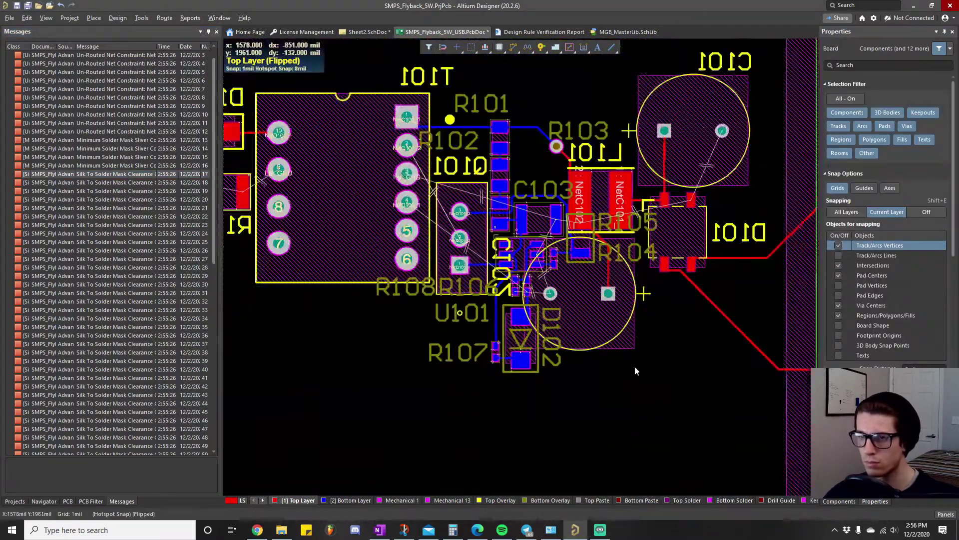
ctrl+scroll(536, 349, up, 2)
key(KP_Multiply)
Set the silk to solder mask clearance manufacturing rule to 1 mil.
double_click(95, 344)
ctrl+scroll(498, 317, up, 3)
click(118, 18)
click(151, 57)
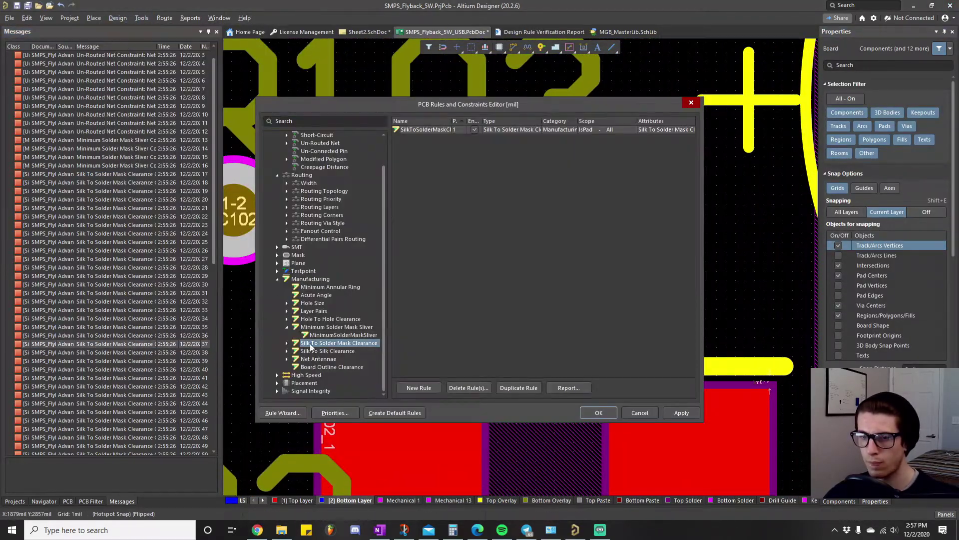
click(287, 343)
click(343, 351)
click(527, 288)
text(1mil)
click(598, 412)
Run the design rule check again with the updated manufacturing rules.
click(556, 325)
ctrl+scroll(531, 149, down, 3)
click(142, 18)
click(160, 29)
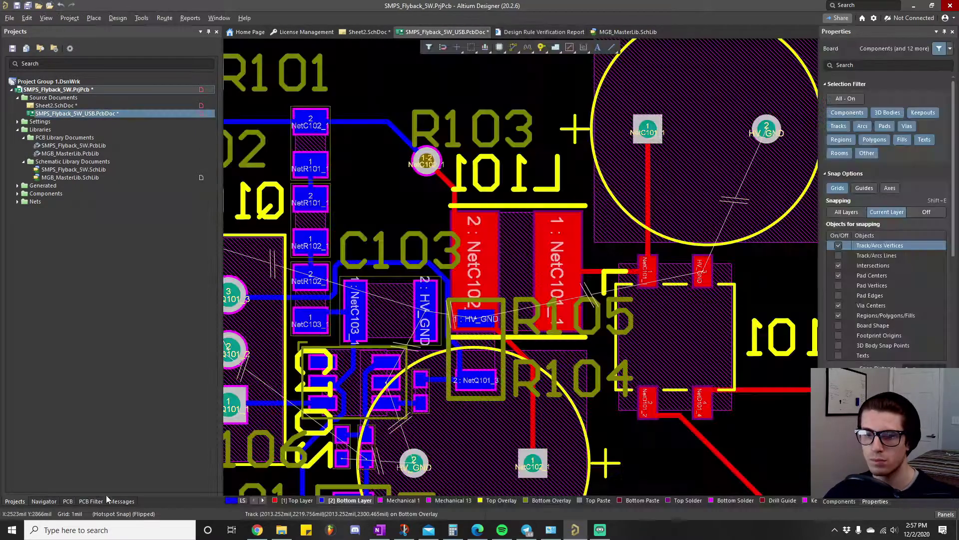
click(141, 18)
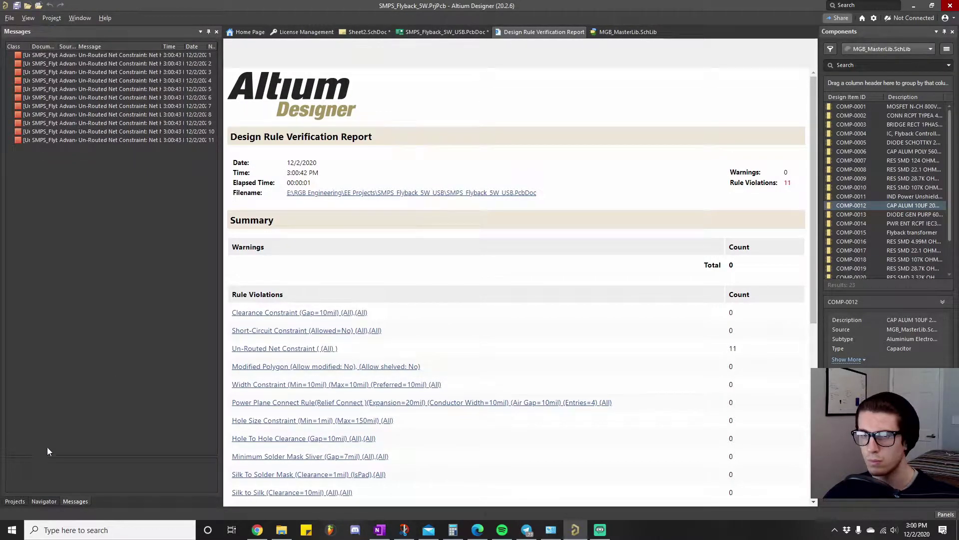
Return to the PCB document and flip the board view back to its normal orientation.
click(15, 501)
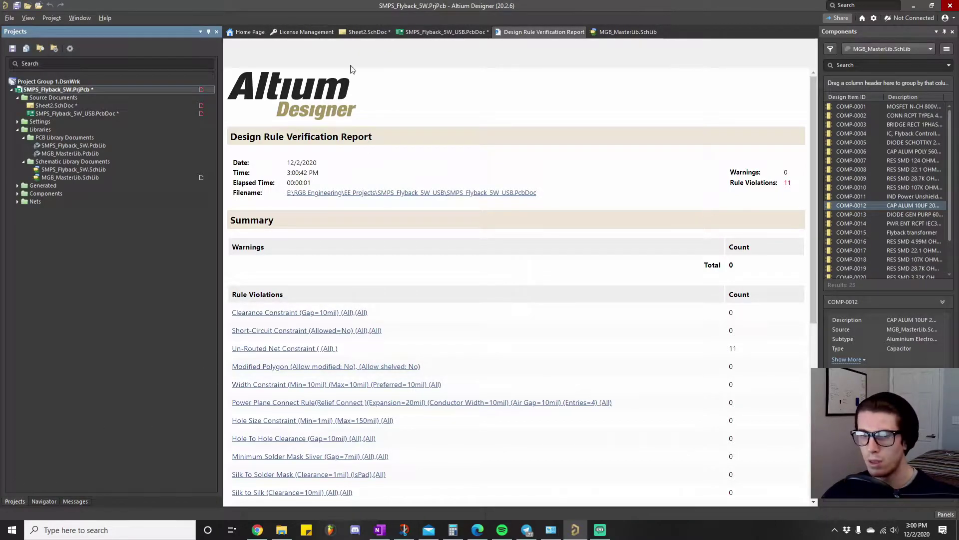
click(445, 32)
ctrl+scroll(505, 214, down, 3)
ctrl+scroll(506, 216, down, 2)
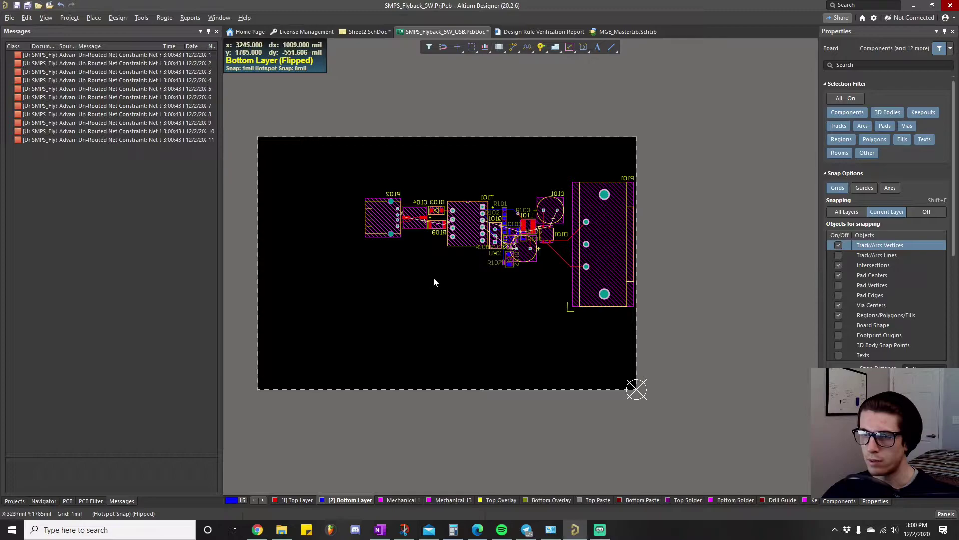
key(ctrl+f)
ctrl+scroll(442, 311, up, 3)
right_drag(468, 318, 534, 315)
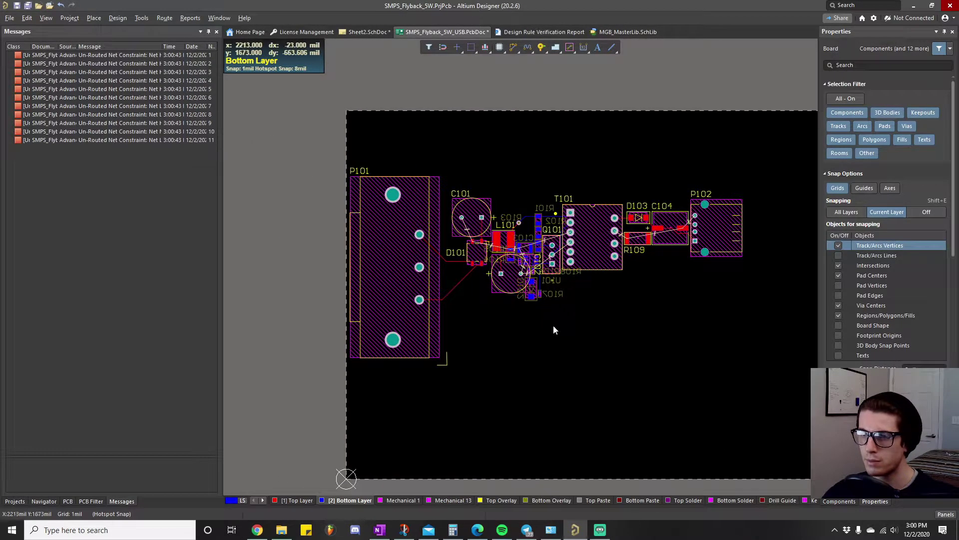
ctrl+scroll(557, 323, up, 1)
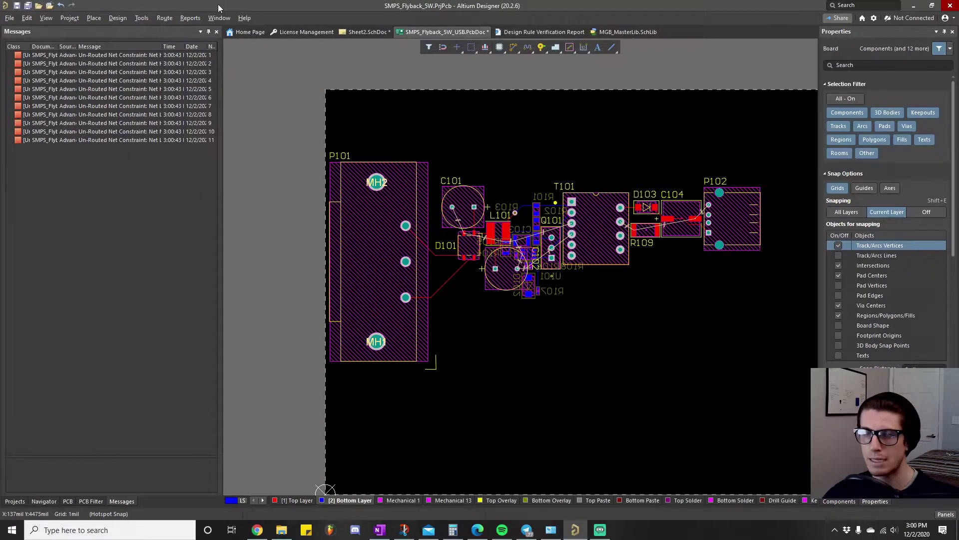
Start a polygon pour on the Bottom Layer and set the snap grid to 100 mil.
click(93, 18)
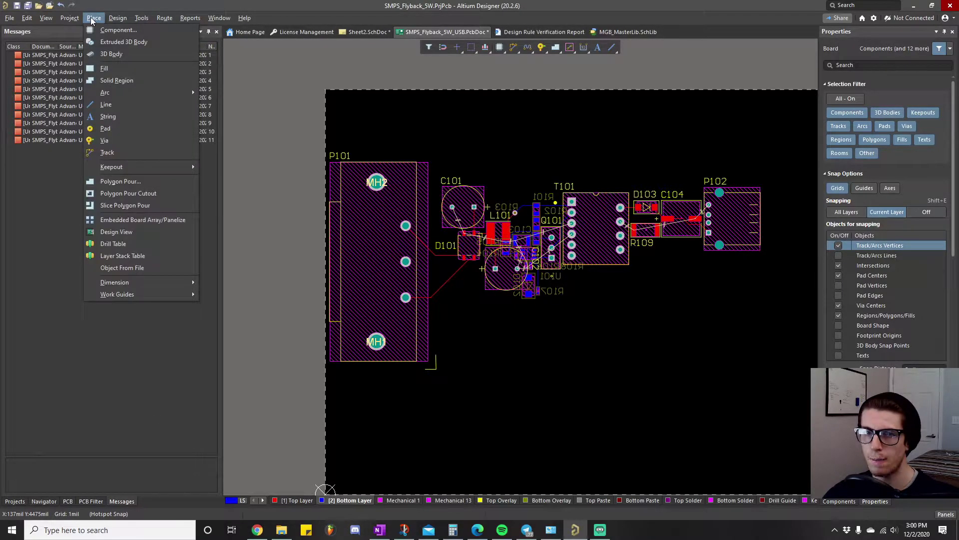
click(140, 181)
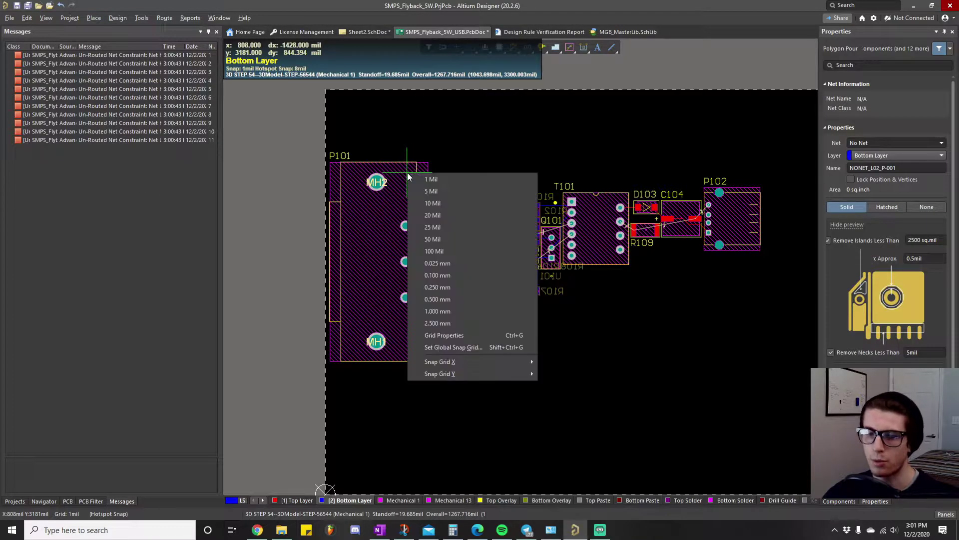
click(440, 251)
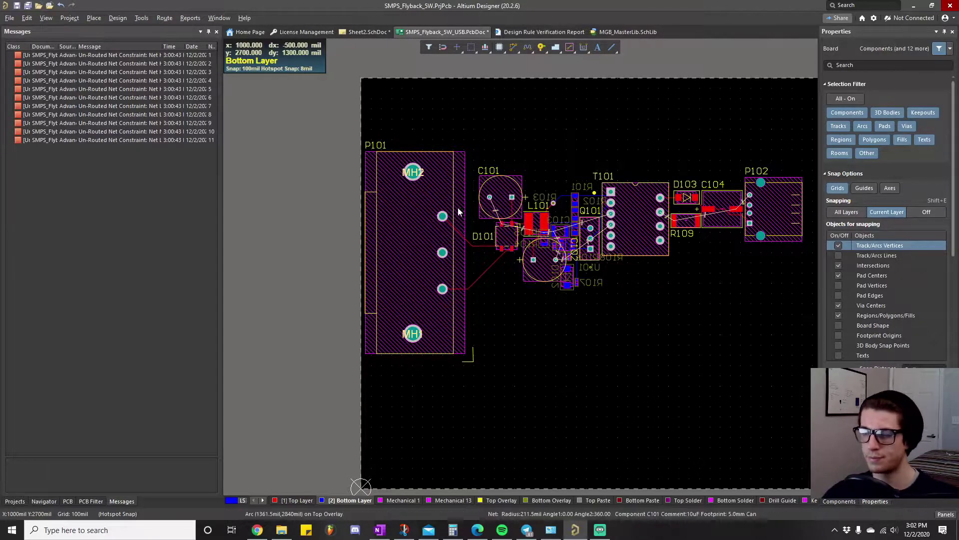
Set the width of the two NetD101_4 track segments between P101 pin 3 and D101 to 30 mil.
ctrl+scroll(416, 208, up, 2)
ctrl+scroll(417, 208, up, 5)
right_drag(511, 260, 412, 220)
ctrl+scroll(455, 269, up, 1)
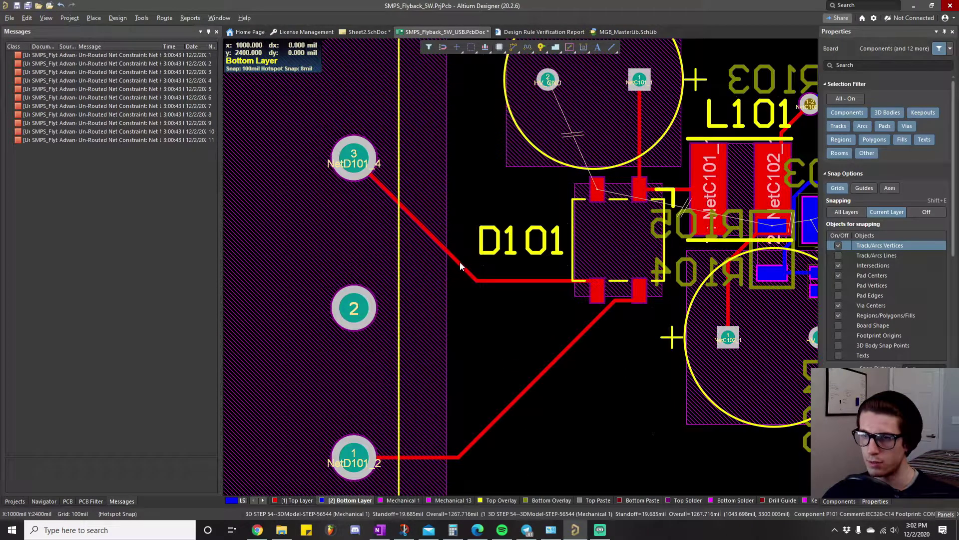
click(460, 266)
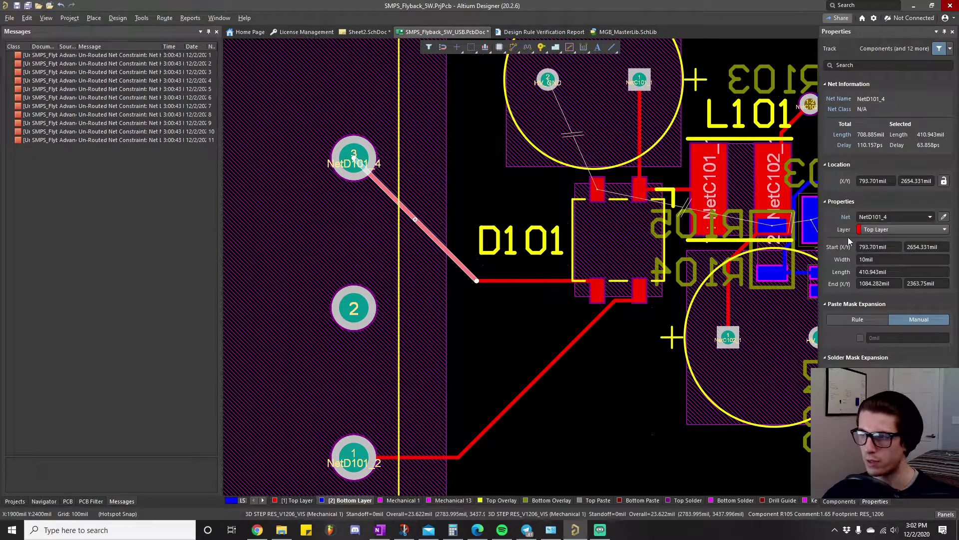
click(886, 259)
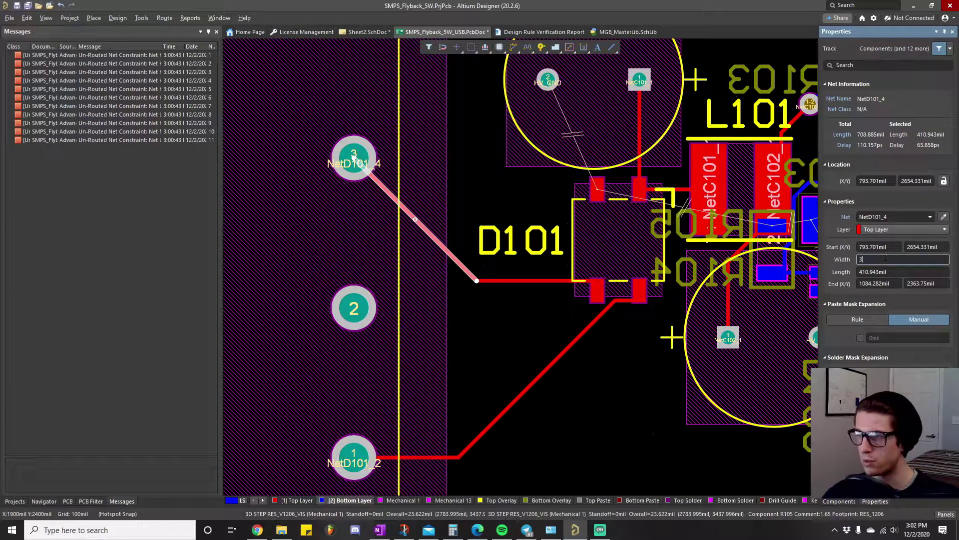
text(30)
key(Return)
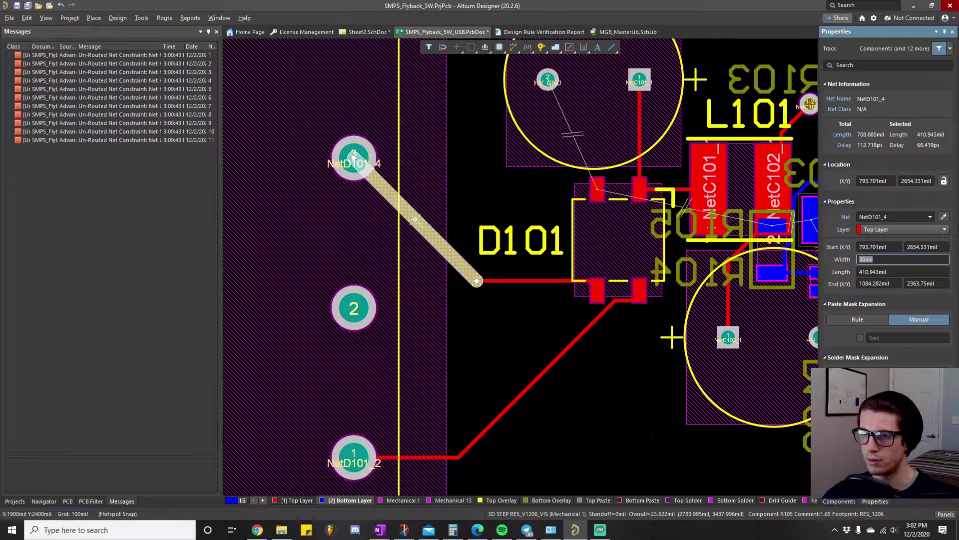
click(544, 280)
click(886, 259)
text(30)
key(Return)
Adjust the routing Width rule so that it permits the 30 mil tracks.
key(d)
key(r)
click(314, 223)
click(599, 412)
Shift the horizontal NetD101_4 track segment slightly upward so it enters D101's pad at an angle.
ctrl+scroll(517, 305, up, 2)
drag(523, 267, 522, 247)
ctrl+scroll(520, 300, down, 2)
Set the width of the NetD101_2 track segments between P101 pin 1 and D101 to 30 mil.
click(433, 431)
click(886, 259)
text(30)
key(Return)
click(553, 353)
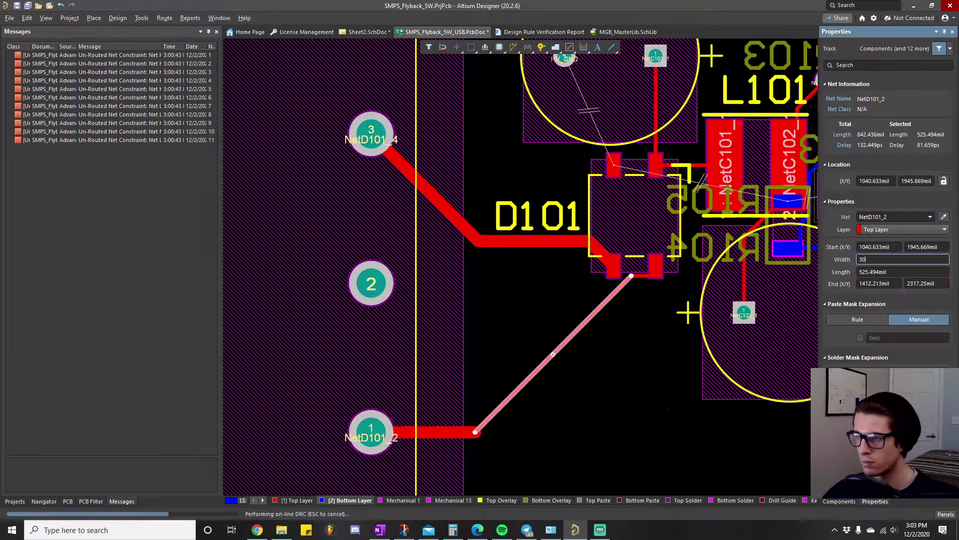
text(30)
Set the width of the NetC101_1 tracks joining C101, D101 and L101 to 30 mil.
click(562, 261)
click(886, 258)
text(30)
Set the width of the NetC102_1 track segments between L101 and C102 to 30 mil.
click(542, 287)
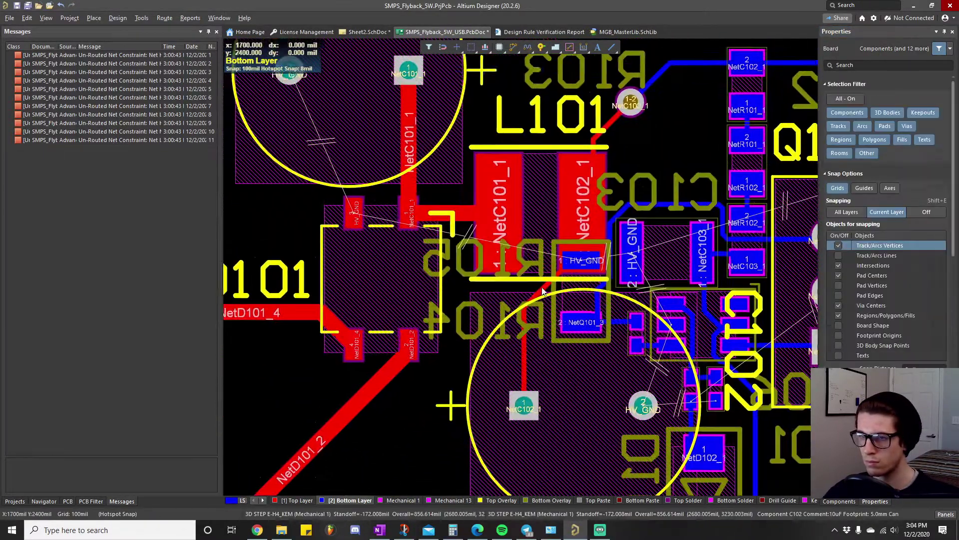
click(886, 259)
text(30)
click(524, 349)
click(524, 349)
text(30)
Widen the remaining NetC102_1 tracks from L101 through the via to T101 pin 1 to 30 mil.
ctrl+scroll(655, 151, up, 2)
click(535, 248)
click(642, 142)
click(749, 111)
ctrl+scroll(645, 165, down, 3)
click(544, 223)
click(413, 112)
ctrl+scroll(412, 112, down, 2)
right_drag(534, 168, 346, 249)
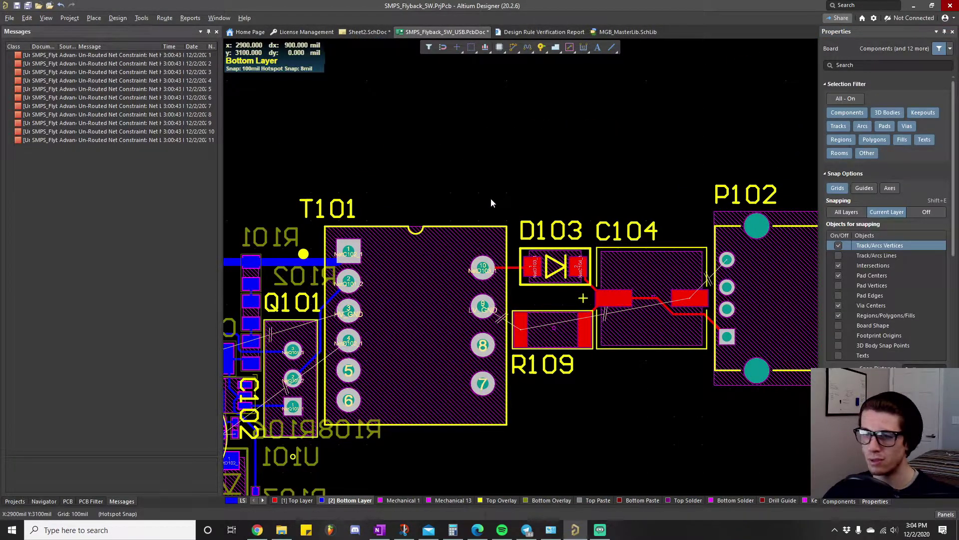
right_drag(289, 217, 620, 163)
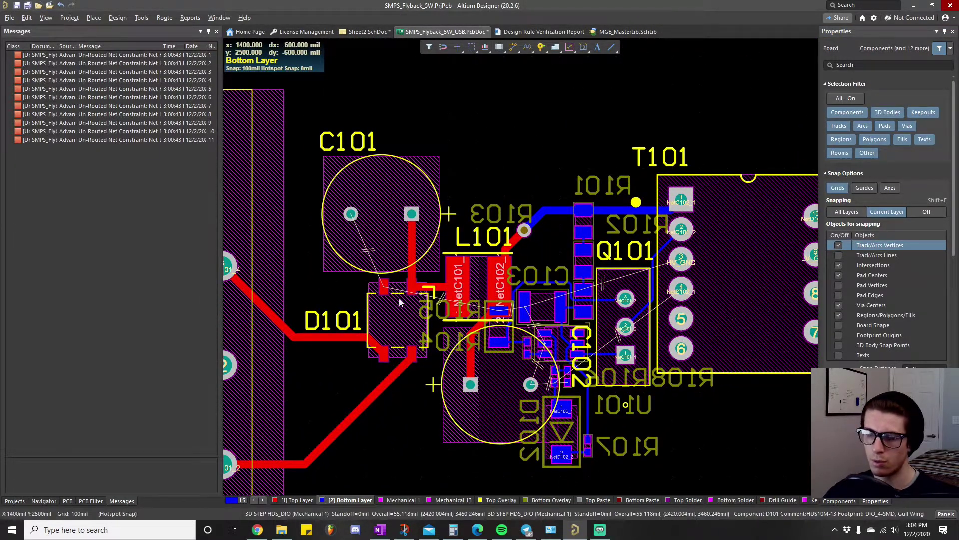
Delete the NetD103_1 track between T101 pin 10 and D103 pin 1.
mouse_move(399, 300)
right_down()
mouse_move(527, 225)
mouse_move(387, 294)
right_up()
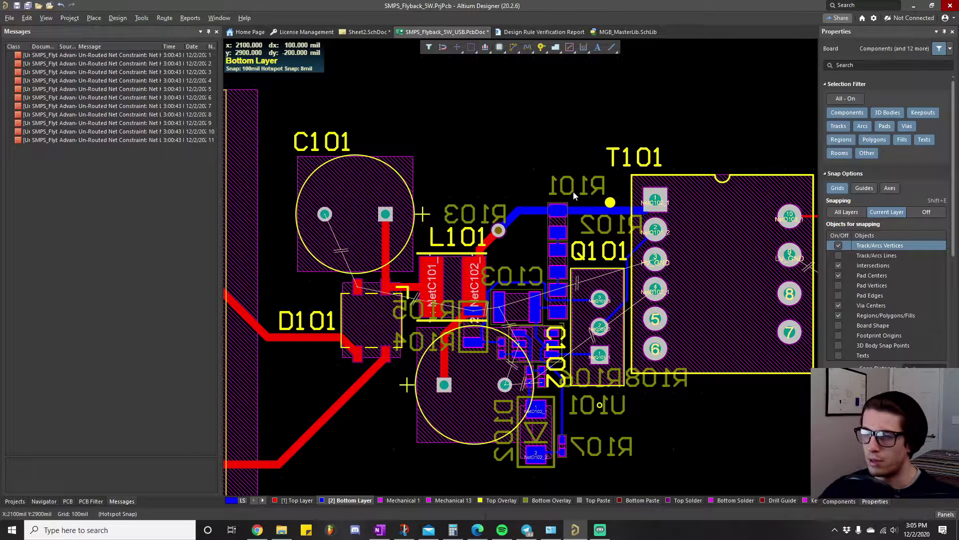
right_drag(695, 175, 561, 209)
ctrl+scroll(689, 190, up, 2)
right_drag(689, 189, 366, 183)
ctrl+scroll(366, 179, down, 2)
right_drag(425, 259, 496, 284)
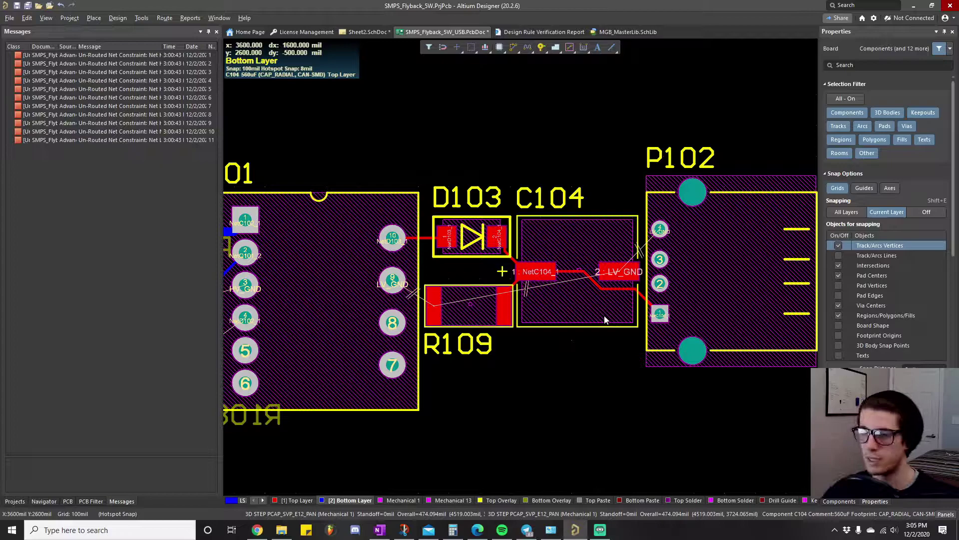
ctrl+scroll(550, 313, up, 3)
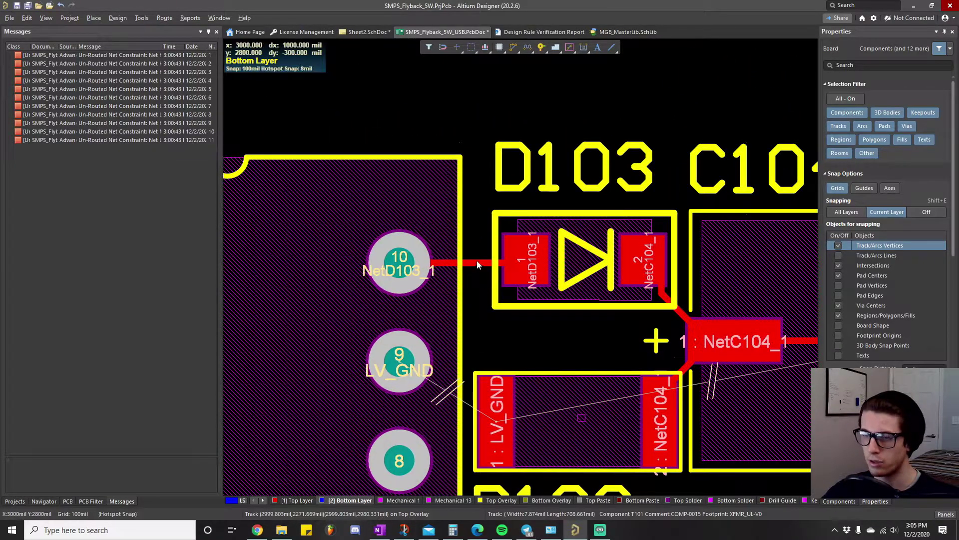
click(476, 261)
key(Delete)
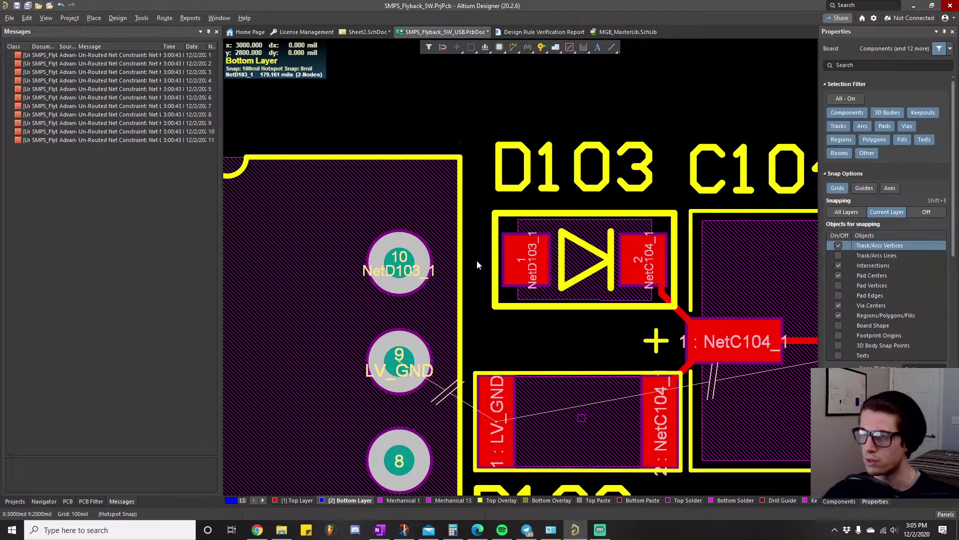
Start a polygon pour near T101 pin 10 and reduce the snap grid to 10 mil.
click(94, 20)
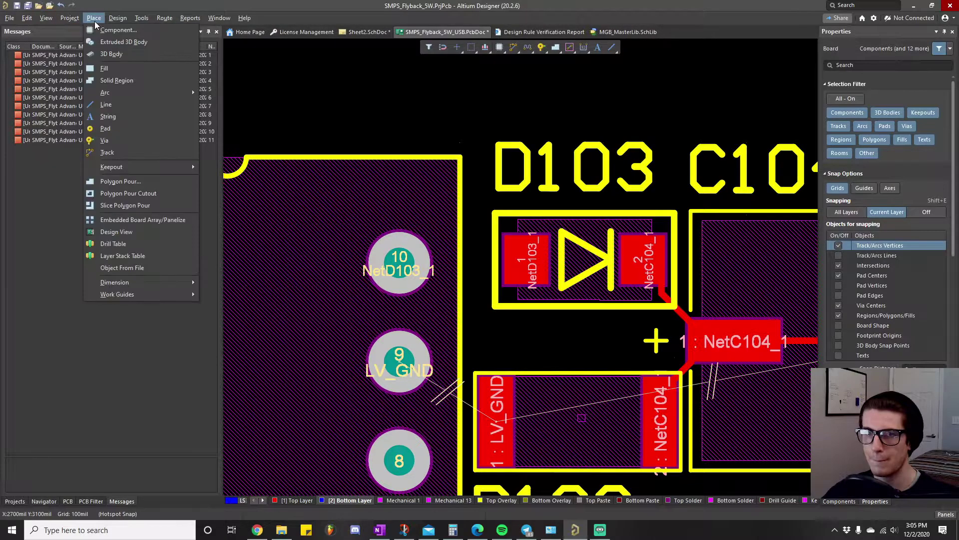
click(159, 186)
ctrl+scroll(358, 215, up, 1)
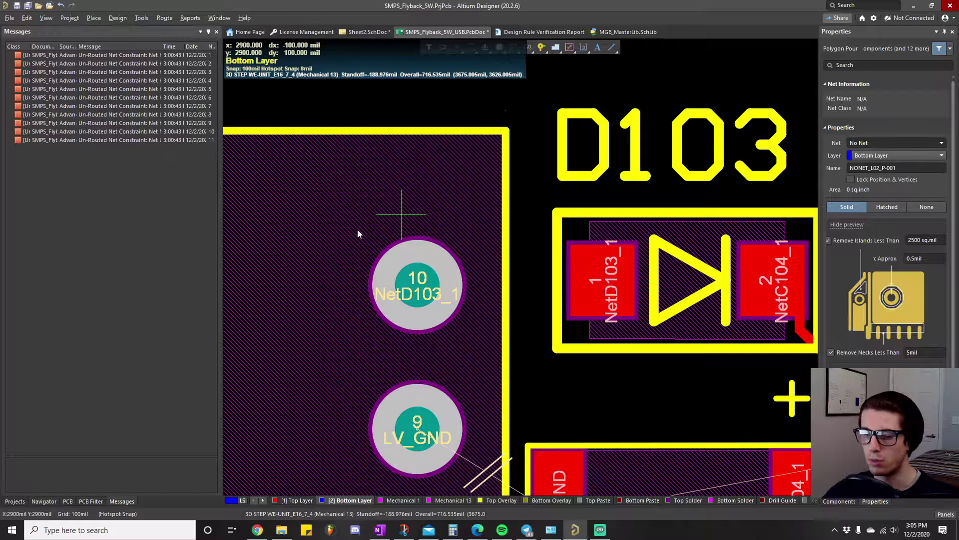
key(g)
click(389, 283)
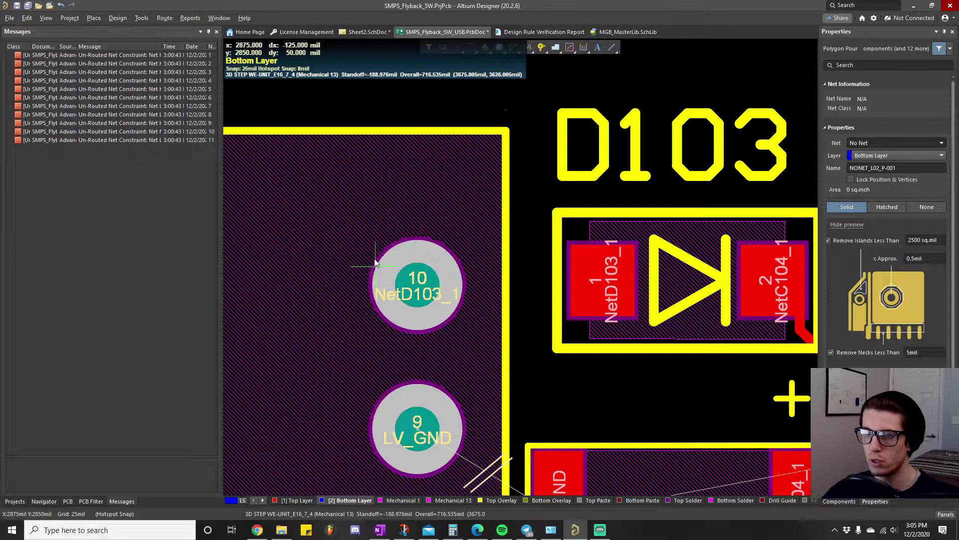
key(g)
click(367, 253)
click(349, 225)
click(652, 225)
click(652, 340)
key(Escape)
Draw a rectangular Top Layer polygon pour covering T101 pin 10 and D103 pin 1, adjust its lower edge, and repour it.
key(p)
key(g)
click(350, 225)
click(642, 225)
click(642, 370)
click(350, 370)
click(537, 309)
drag(495, 371, 495, 360)
right_click(528, 299)
mouse_move(575, 156)
click(665, 172)
Change the net of the pour joining T101 pin 10 and D103 pin 1, and repour it.
click(927, 213)
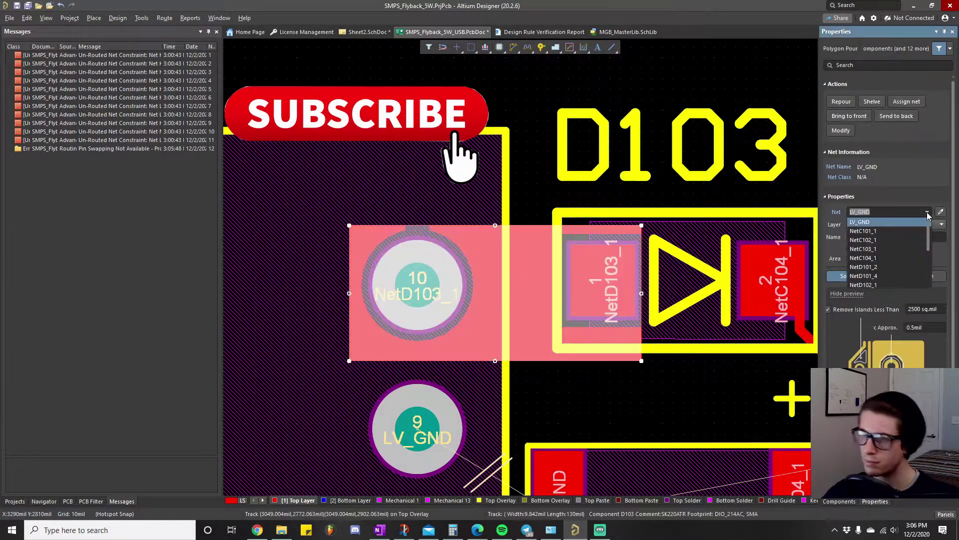
click(880, 273)
right_click(538, 299)
click(664, 172)
click(529, 174)
Delete the short 10 mil wide NetC104_1 track segment at C104 pin 1.
ctrl+scroll(528, 169, down, 2)
ctrl+scroll(515, 351, up, 8)
click(471, 313)
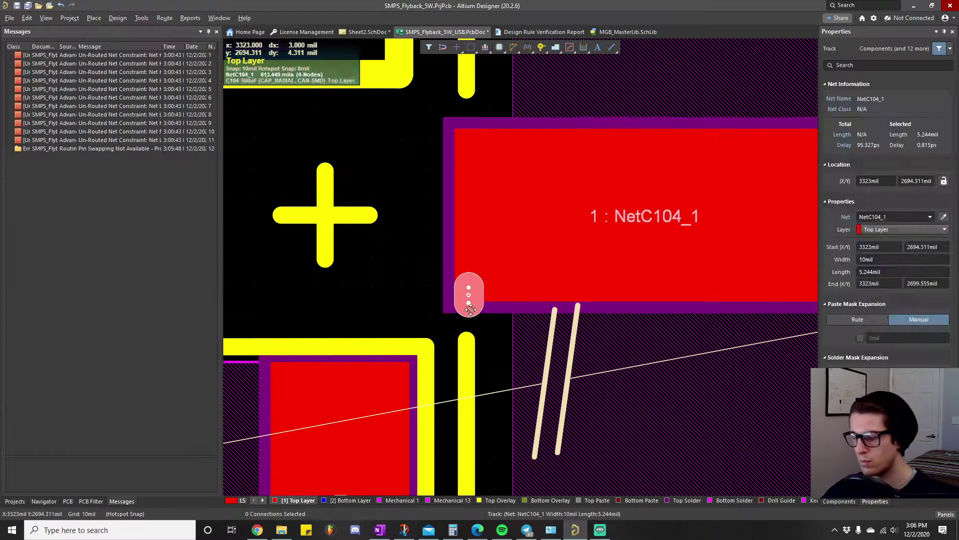
ctrl+scroll(462, 357, down, 8)
key(Delete)
Try outlining a triangular Top Layer polygon pour from D103 pin 2 past R109 and C104 to P102 pin 1.
key(p)
key(g)
click(370, 217)
ctrl+scroll(370, 373, down, 2)
click(370, 442)
click(676, 442)
right_click(676, 442)
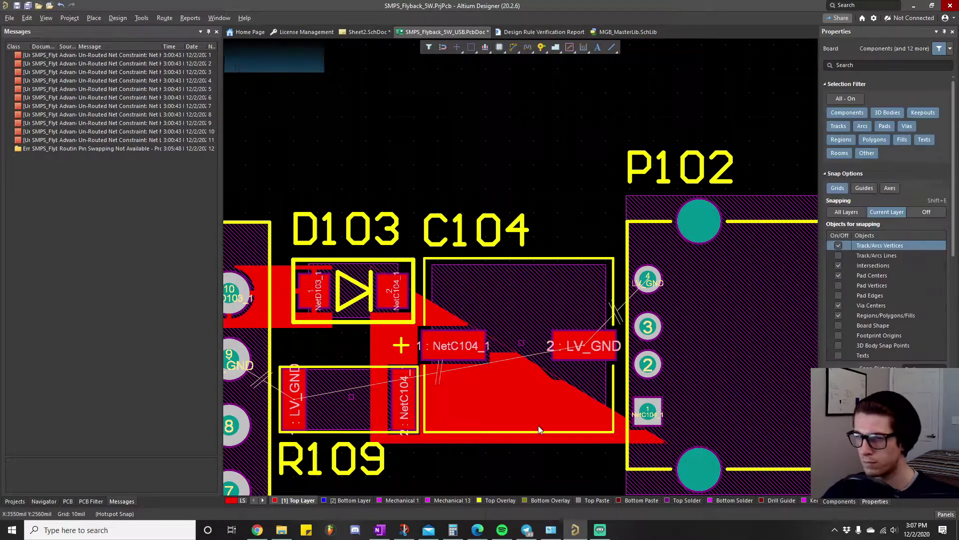
Try repouring and stretching the triangular pour to reach around P102 pin 1, and discard the pour.
ctrl+scroll(490, 356, up, 3)
click(491, 356)
right_drag(700, 450, 645, 214)
click(925, 217)
right_drag(500, 338, 546, 404)
ctrl+scroll(546, 404, down, 2)
right_click(664, 107)
mouse_move(744, 216)
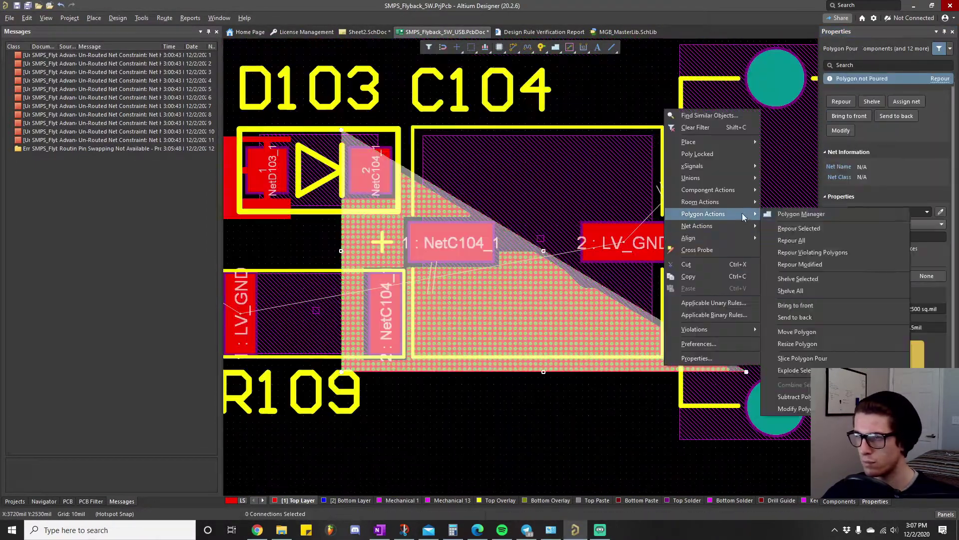
click(802, 228)
drag(544, 250, 549, 247)
click(677, 320)
click(665, 365)
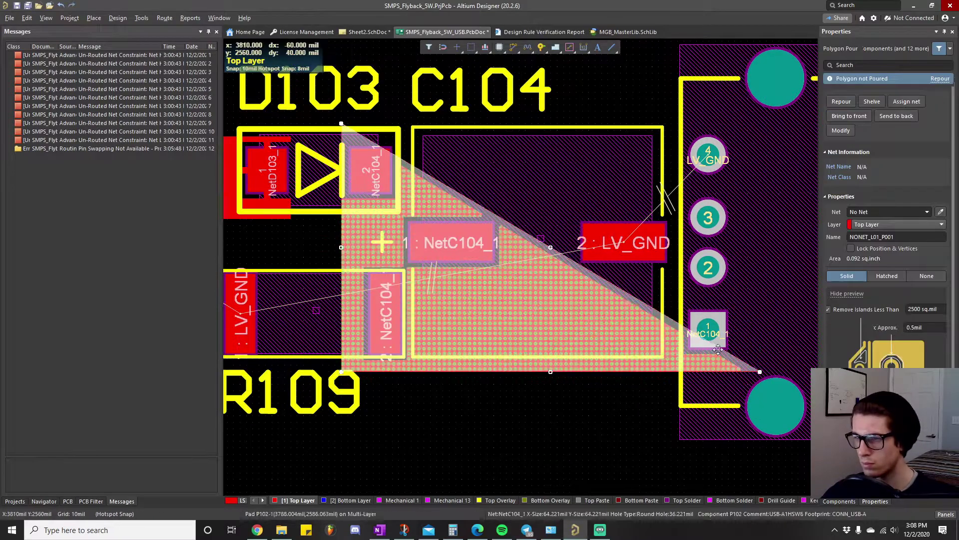
right_drag(711, 300, 727, 334)
key(Delete)
Draw a stepped Top Layer polygon pour linking D103 pin 2, R109 pin 2, C104 pin 1 and P102 pin 1, and adjust its edge.
key(p)
key(g)
click(791, 367)
click(393, 367)
click(392, 145)
click(519, 209)
click(563, 234)
click(563, 285)
click(791, 285)
right_click(791, 285)
drag(677, 284, 676, 304)
Choose the net for the stepped pour between D103 and P102 pin 1, and repour it.
ctrl+scroll(520, 425, down, 2)
ctrl+scroll(570, 417, up, 2)
click(580, 347)
click(938, 212)
right_click(675, 344)
mouse_move(719, 193)
click(799, 192)
click(600, 400)
Look over the whole board layout from P101 through T101 to P102.
ctrl+scroll(581, 434, down, 3)
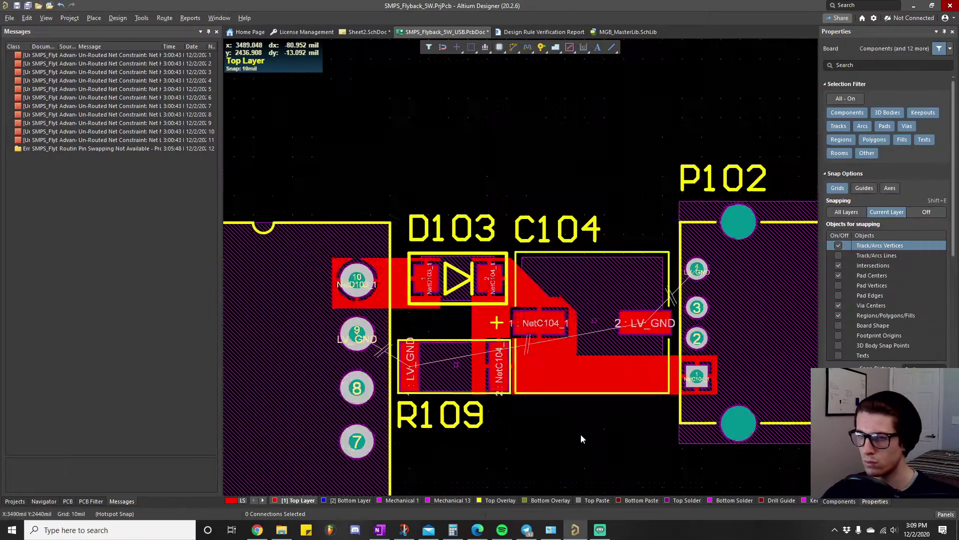
right_drag(580, 434, 667, 316)
ctrl+scroll(668, 316, down, 1)
ctrl+scroll(652, 345, down, 1)
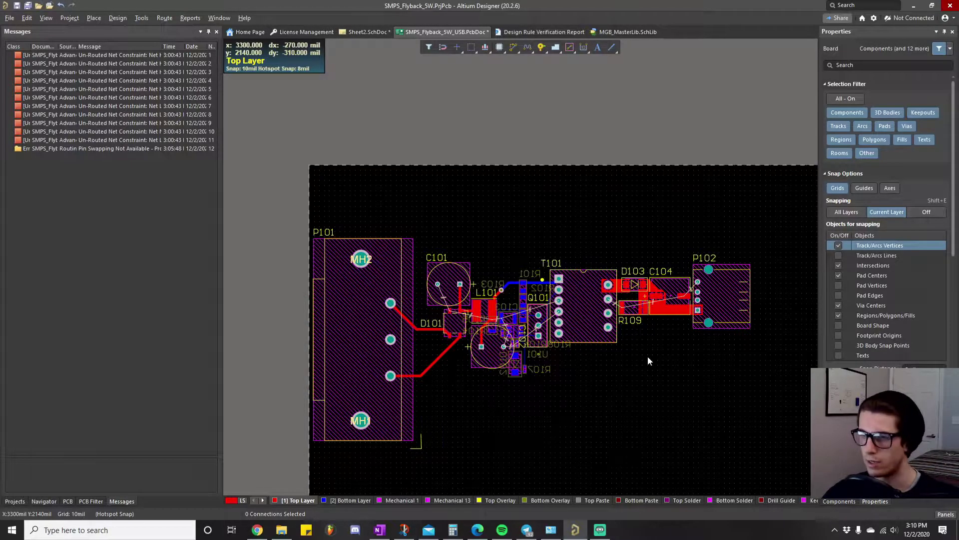
ctrl+scroll(374, 323, up, 1)
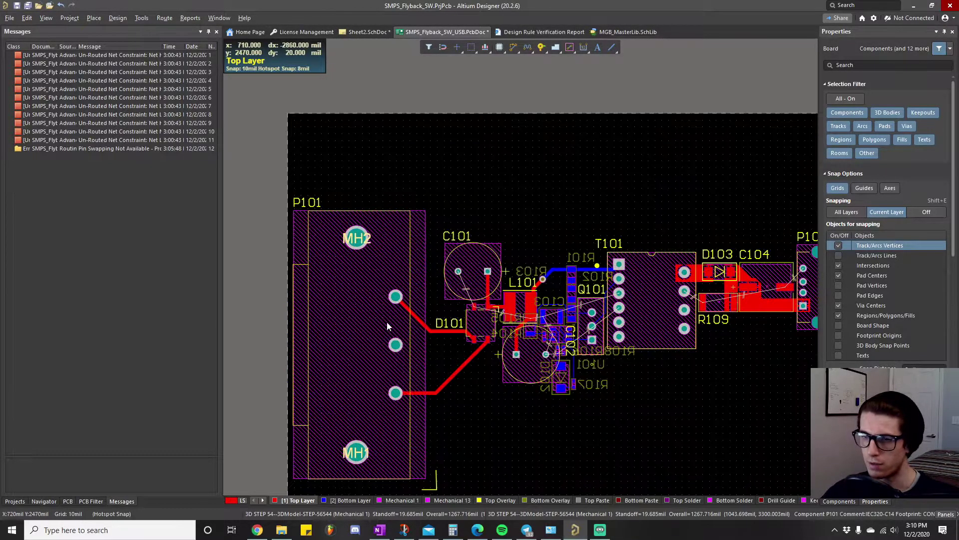
right_drag(676, 397, 566, 289)
ctrl+scroll(603, 364, down, 1)
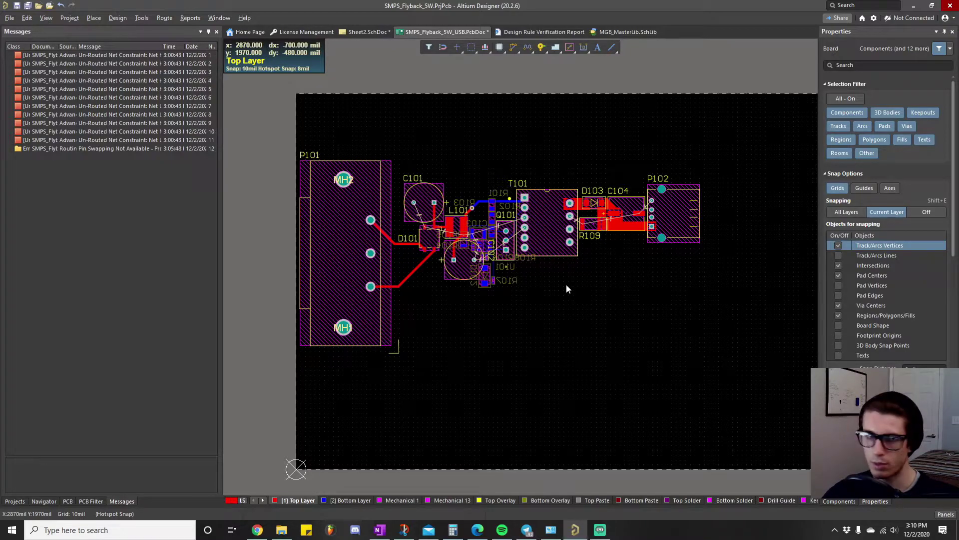
right_drag(514, 336, 499, 352)
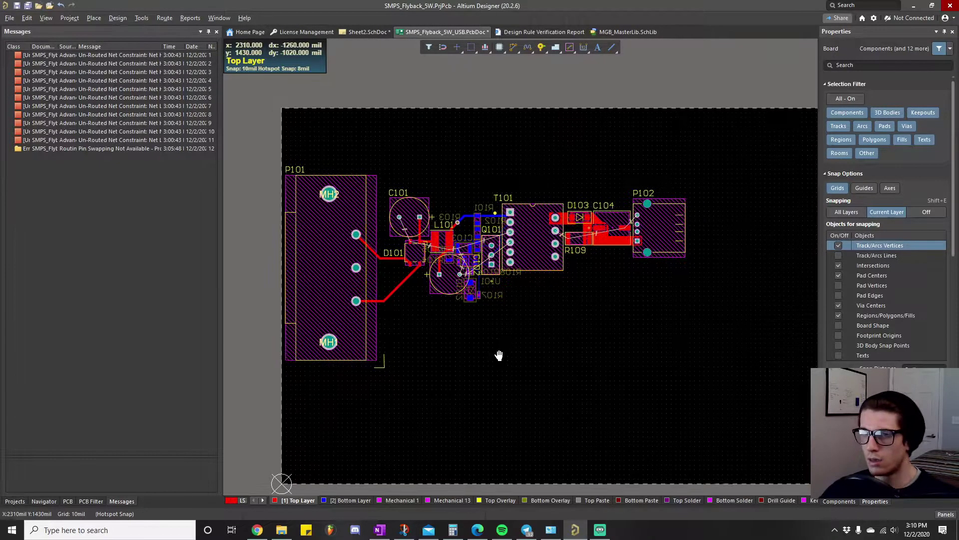
Set the snap grid to 100 mil and draw a large rectangular Top Layer polygon pour from P101 to T101.
key(g)
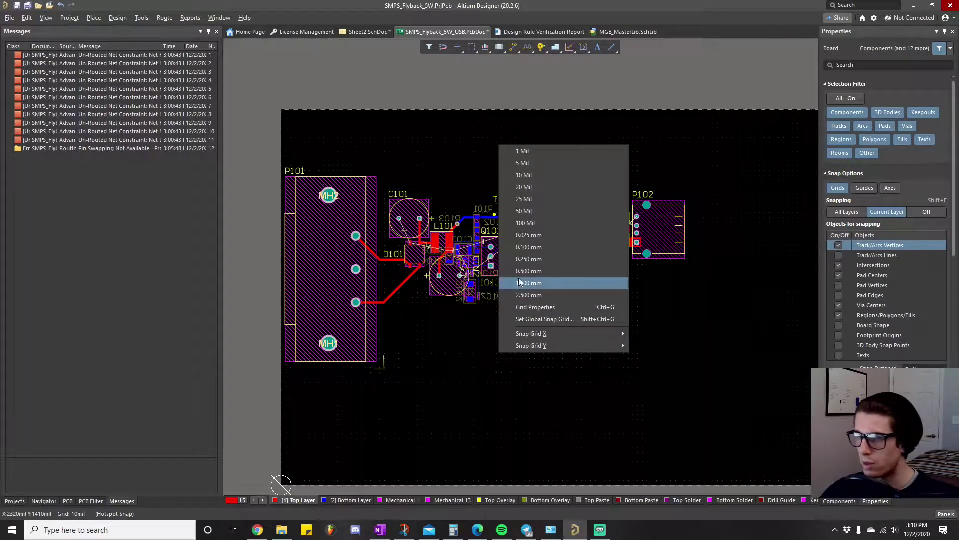
click(531, 226)
click(94, 17)
click(132, 183)
click(291, 167)
click(516, 166)
ctrl+scroll(506, 450, up, 3)
click(522, 279)
ctrl+scroll(522, 279, down, 2)
Assign a net to the large Top Layer pour over the P101 side and repour it.
click(935, 203)
click(880, 259)
right_click(448, 317)
click(579, 195)
Draw a 2400 by 2200 mil Bottom Layer polygon pour matching the outline of the large Top Layer pour.
right_drag(583, 309, 664, 363)
click(349, 500)
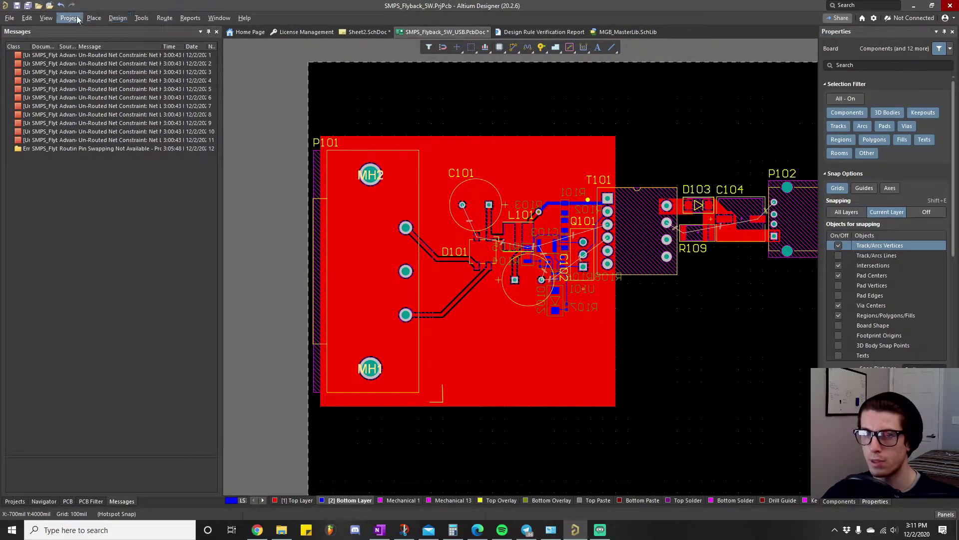
click(94, 18)
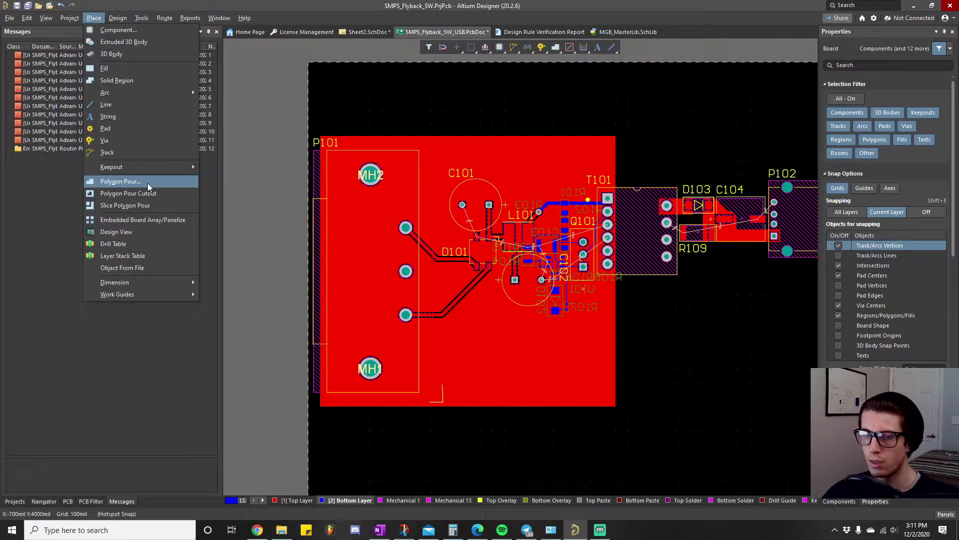
click(120, 181)
click(321, 137)
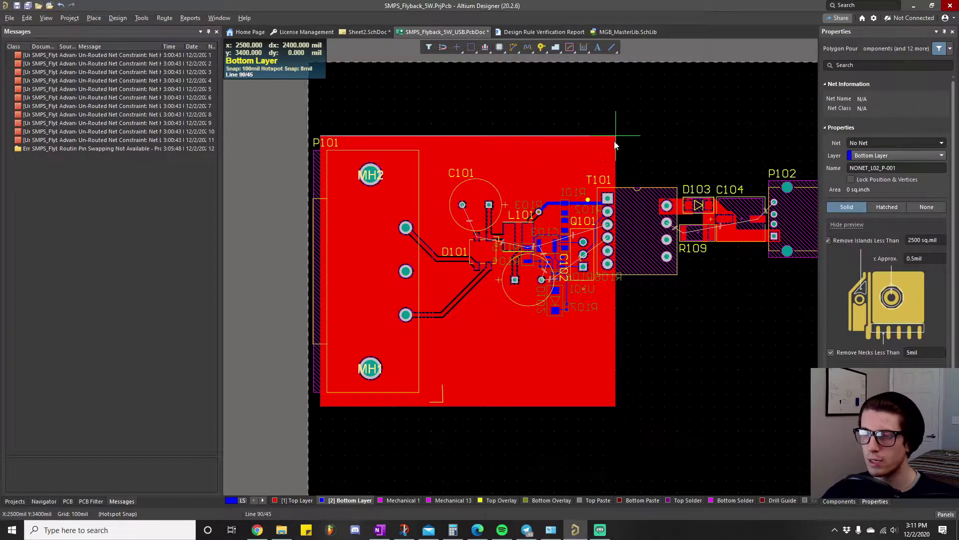
click(616, 142)
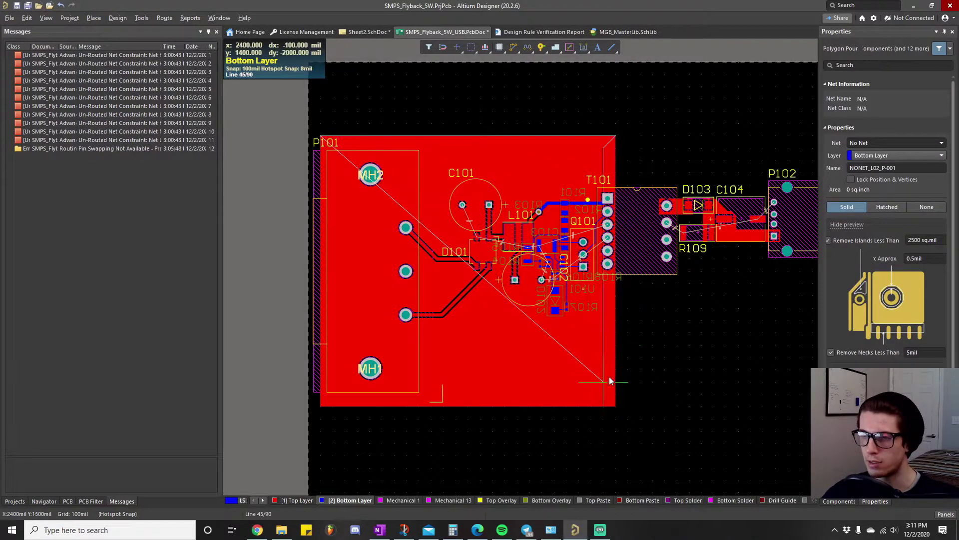
click(617, 407)
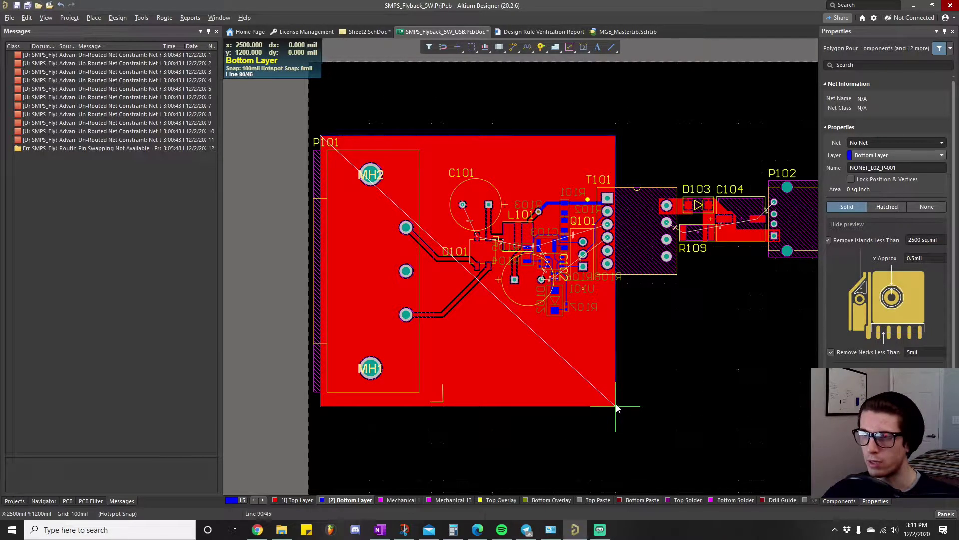
click(317, 408)
right_click(400, 430)
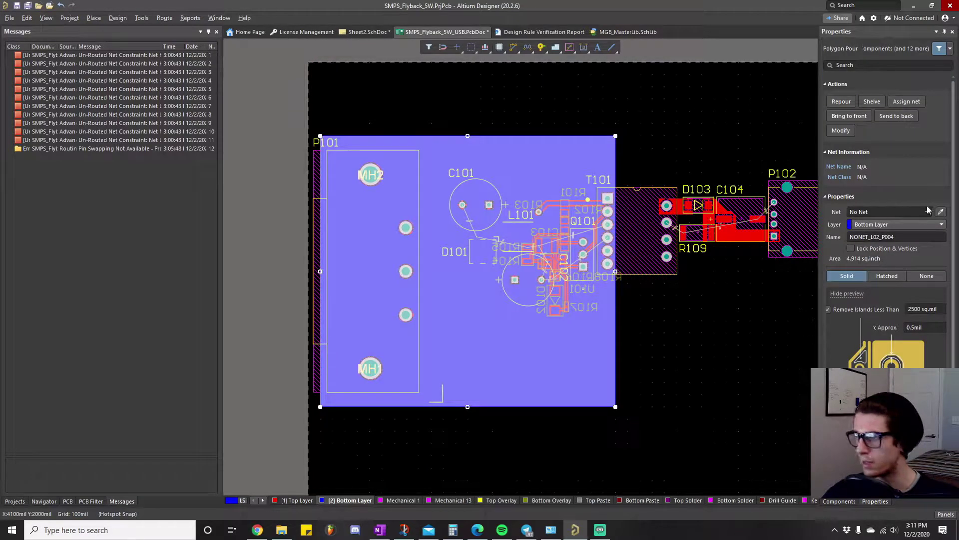
Assign the large Bottom Layer pour to the HV_GND net and repour it.
click(927, 211)
click(889, 231)
click(689, 345)
right_click(566, 349)
Repour the LV_GND polygon on the Top Layer covering the D103, C104 and P102 section.
ctrl+scroll(612, 211, up, 7)
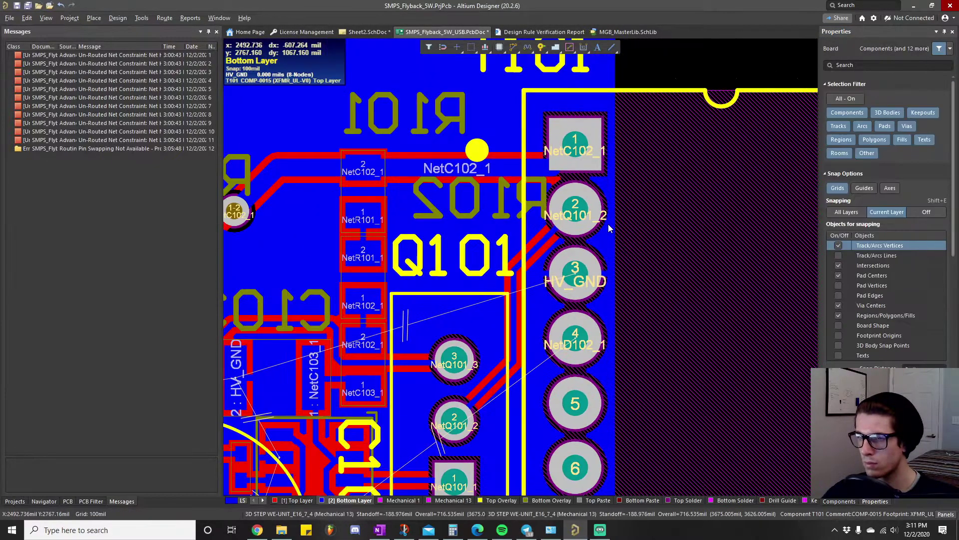
ctrl+scroll(528, 281, up, 4)
ctrl+scroll(517, 295, down, 2)
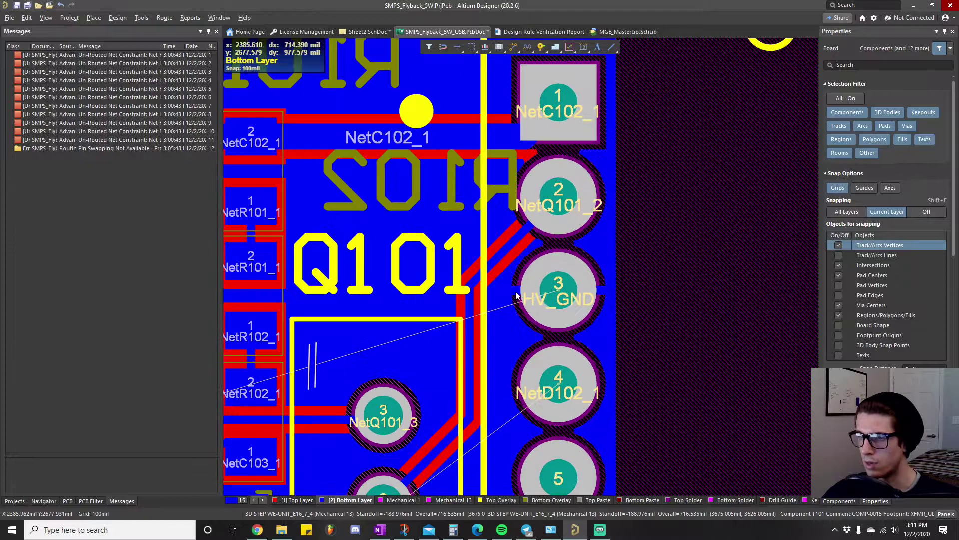
ctrl+scroll(517, 295, down, 6)
right_drag(624, 383, 689, 338)
right_click(670, 275)
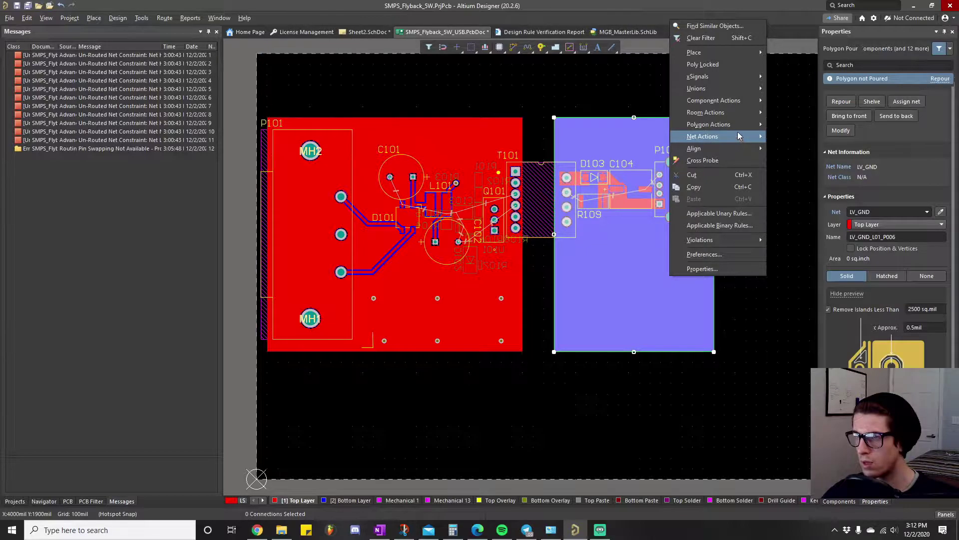
mouse_move(748, 129)
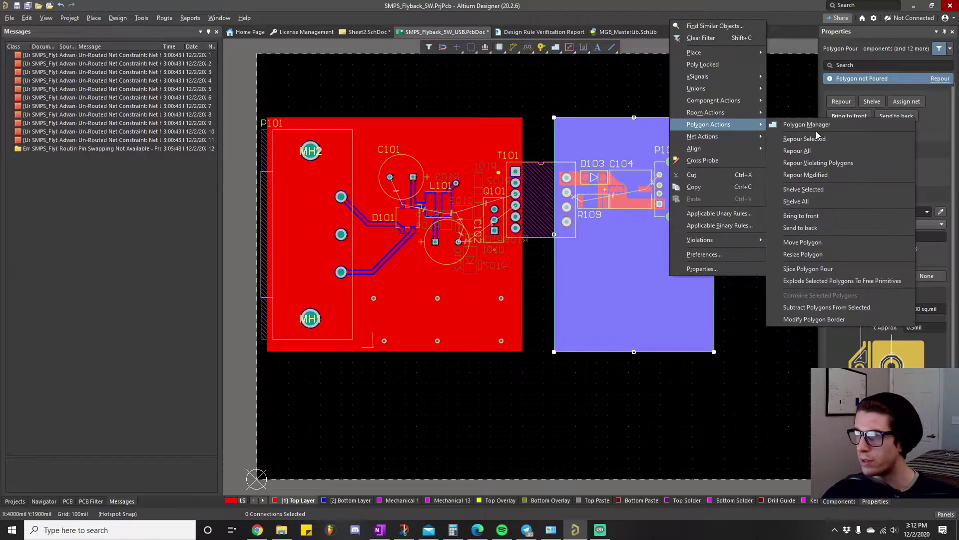
click(830, 139)
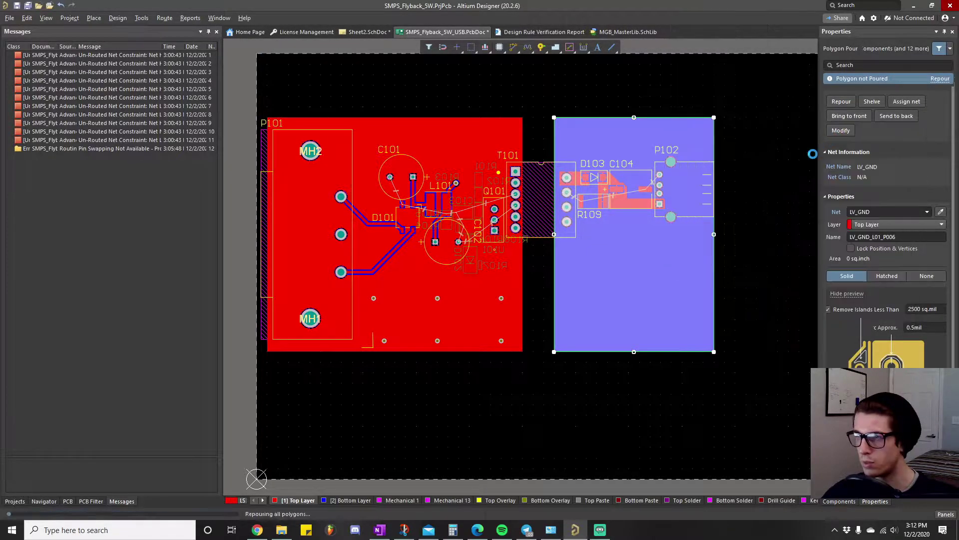
click(748, 257)
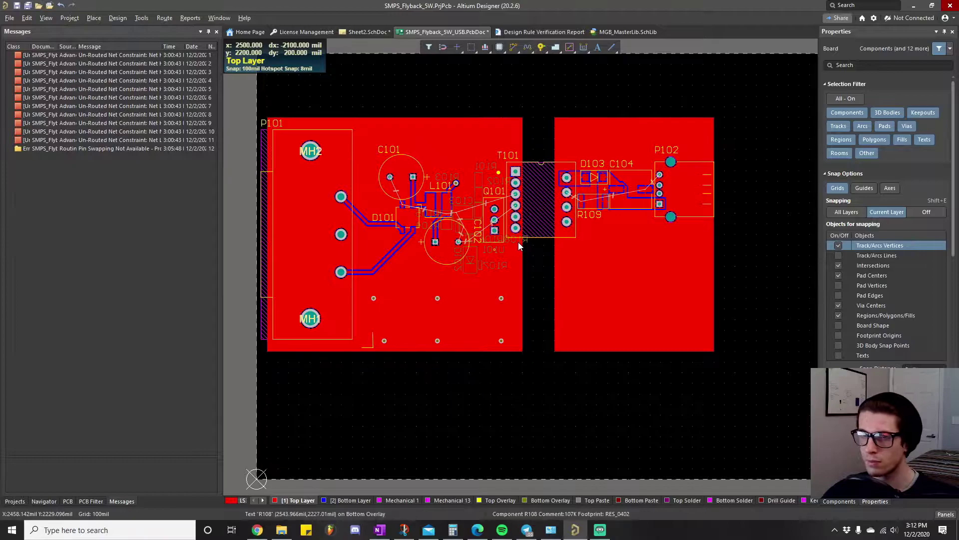
In board planning mode, redefine the board shape as a 4400 by 2400 mil rectangle enclosing both polygon pour areas and P101.
ctrl+scroll(518, 242, down, 2)
right_drag(459, 363, 467, 387)
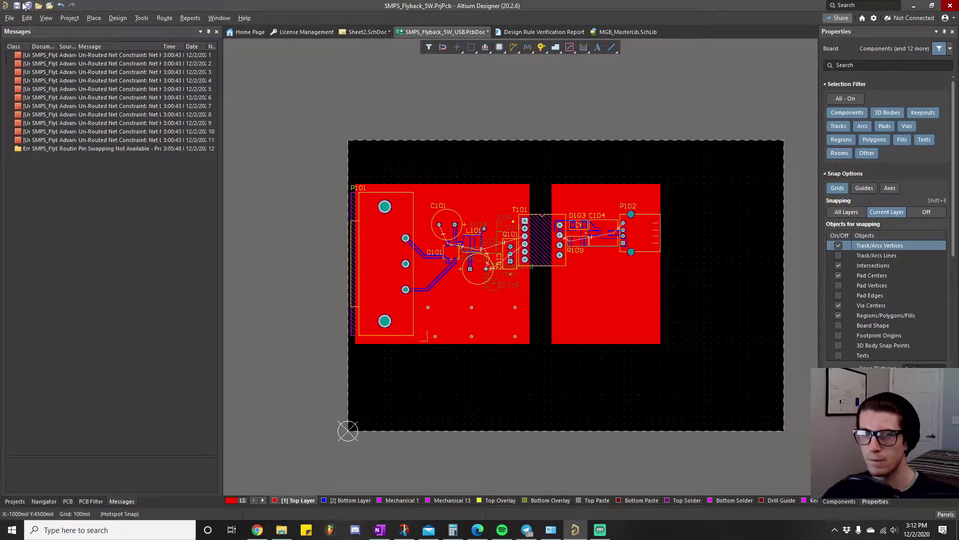
click(46, 18)
click(72, 32)
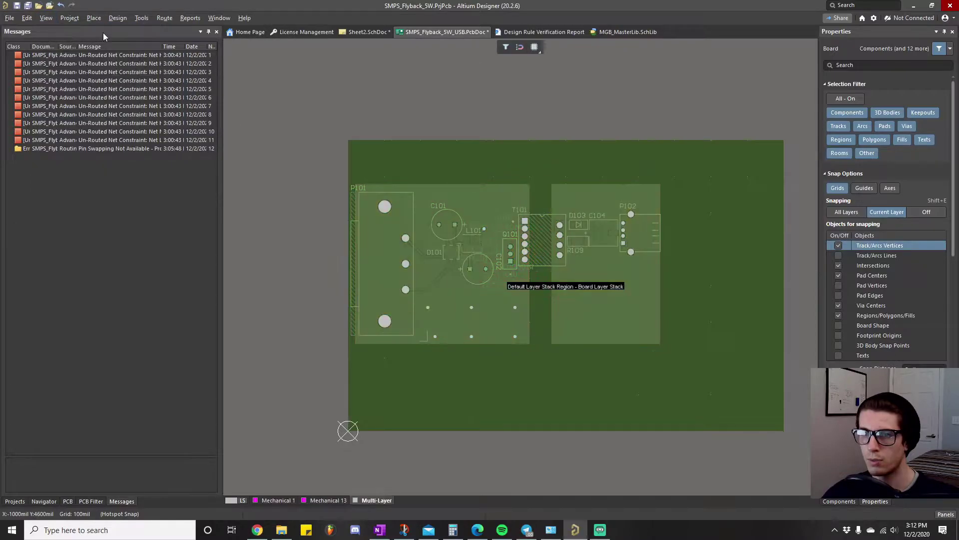
click(119, 19)
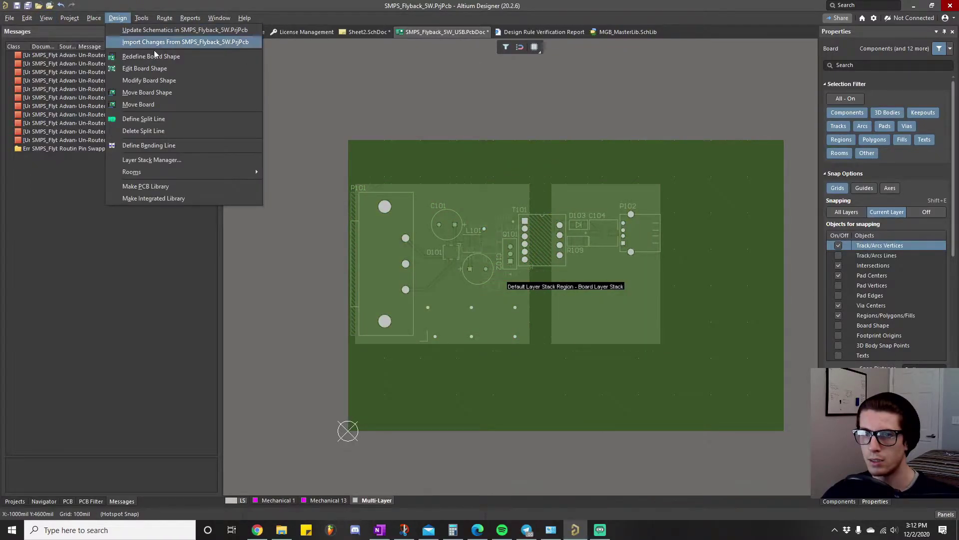
click(185, 56)
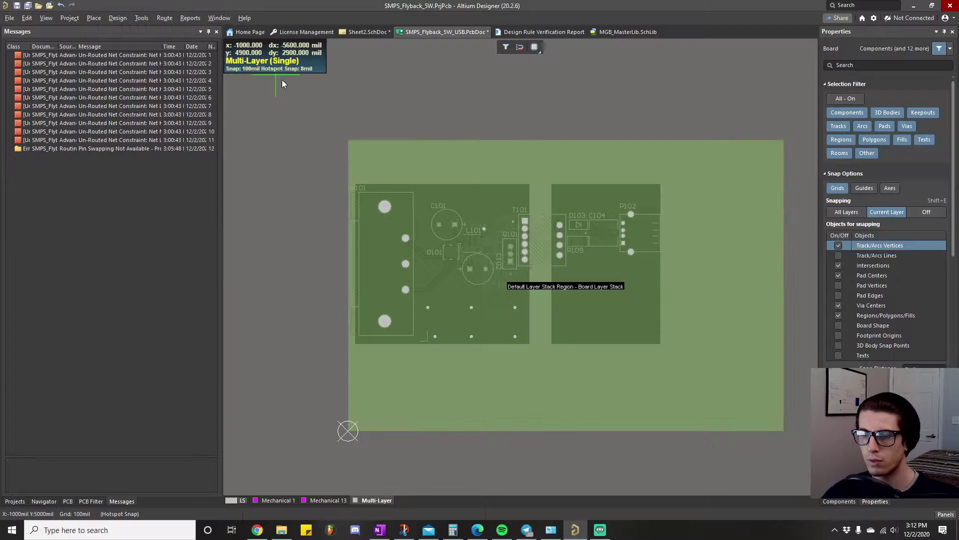
click(349, 351)
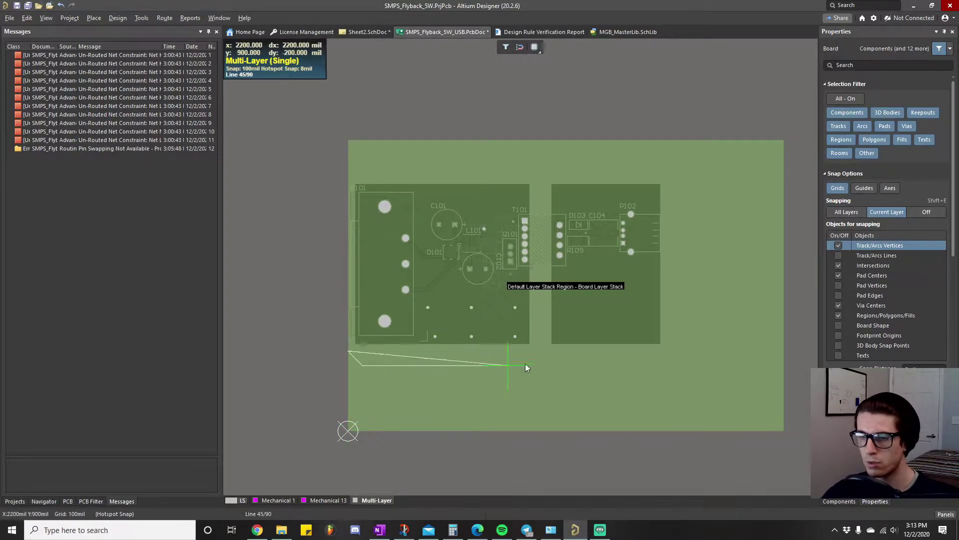
click(669, 351)
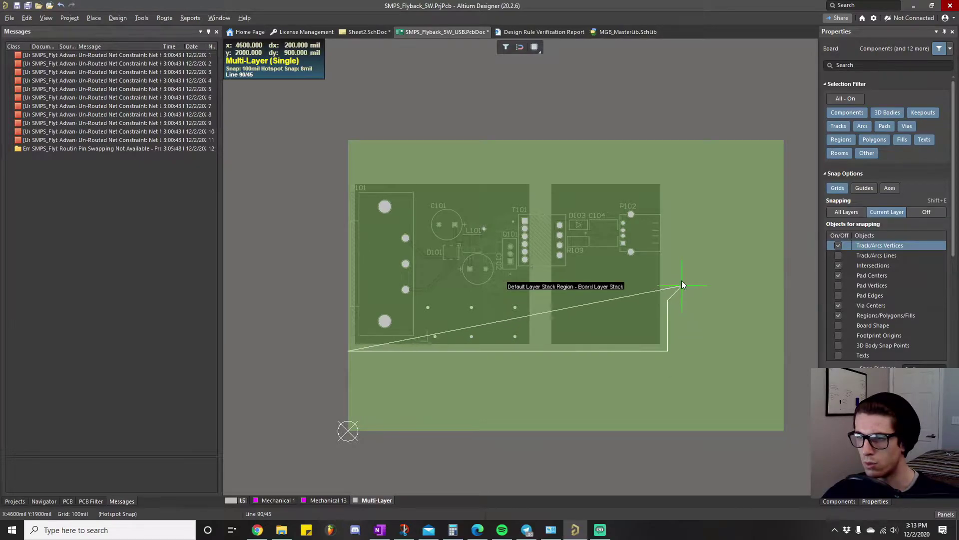
click(667, 178)
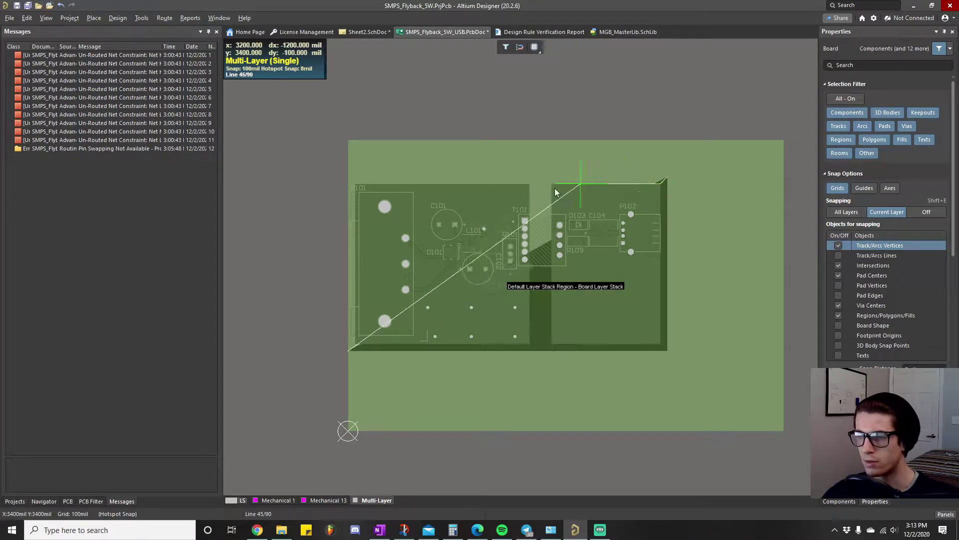
click(349, 176)
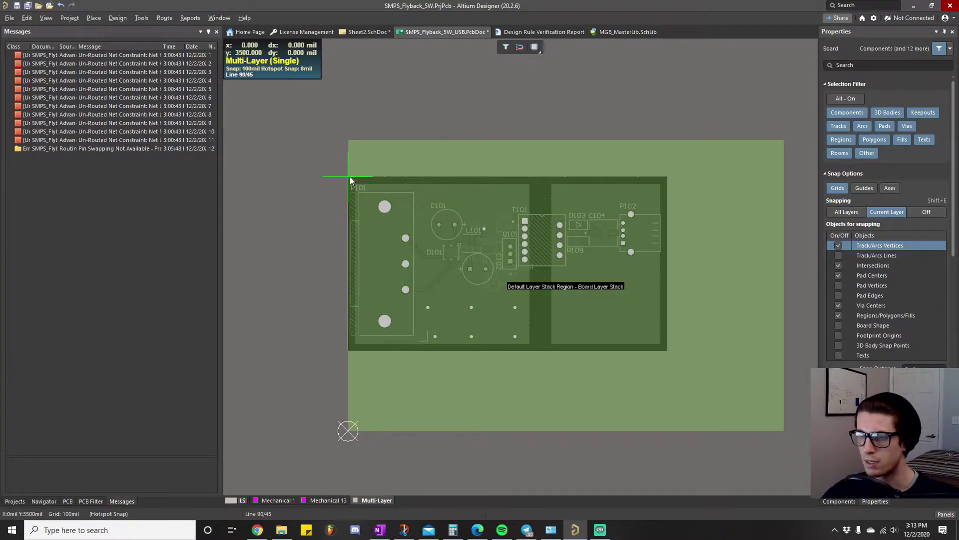
right_click(280, 296)
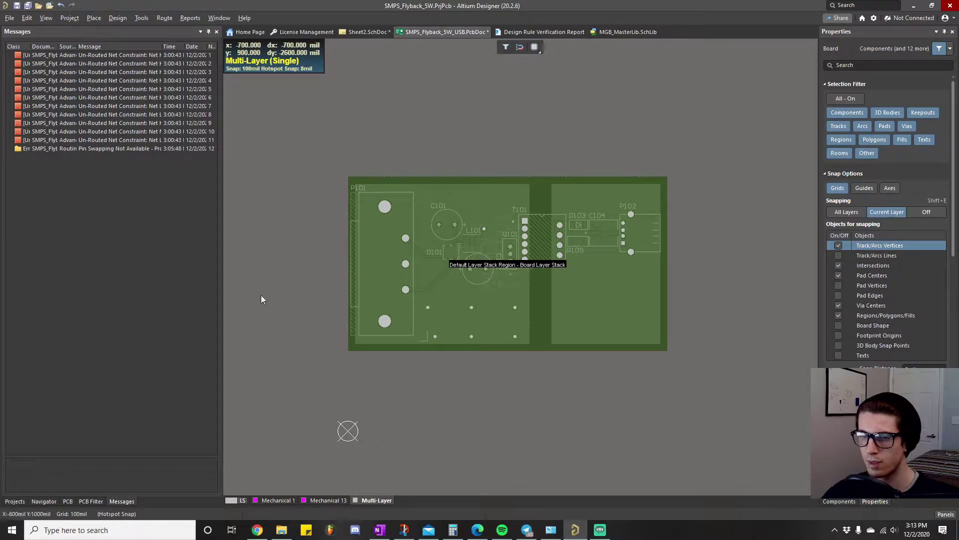
Set the relative origin at the lower-left corner of the redefined board outline.
click(30, 20)
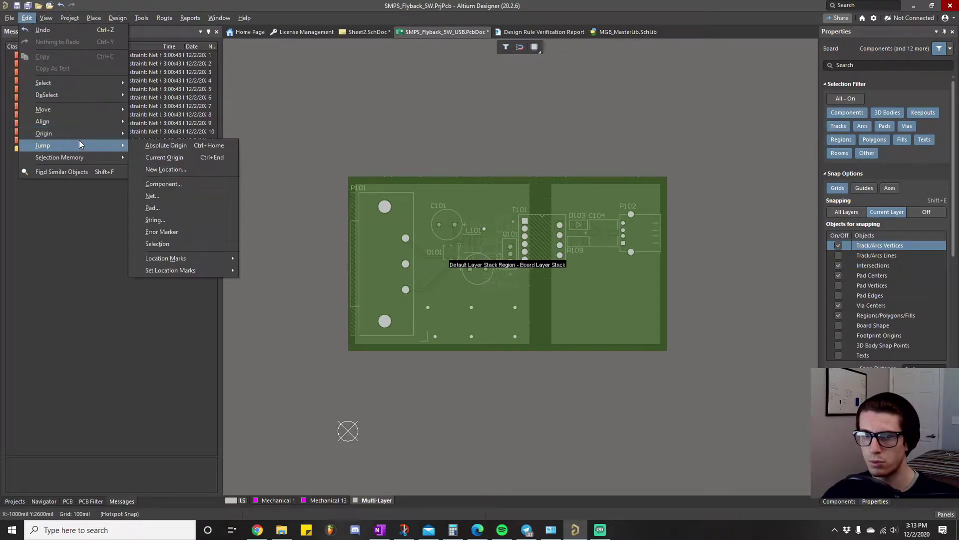
mouse_move(100, 134)
click(150, 134)
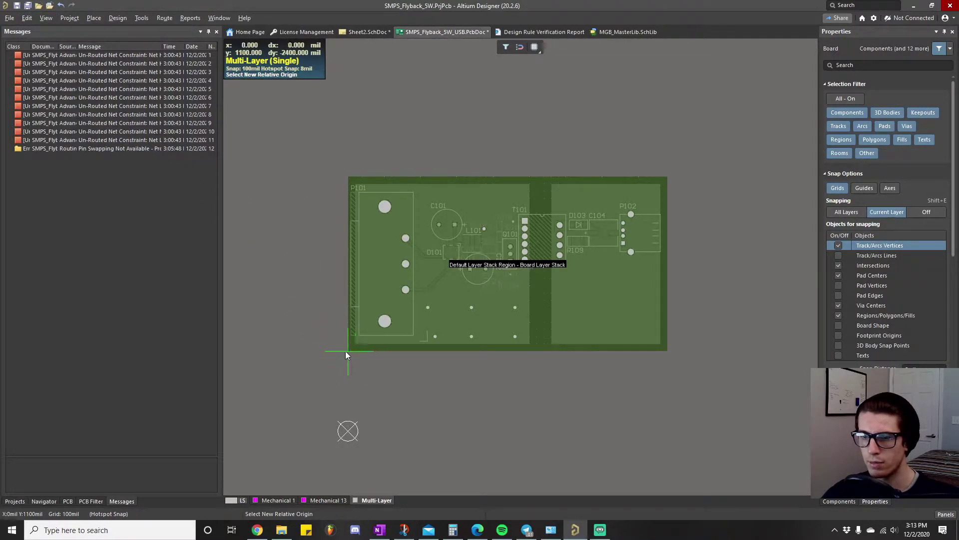
click(347, 350)
right_click(431, 395)
click(388, 372)
ctrl+scroll(433, 381, up, 2)
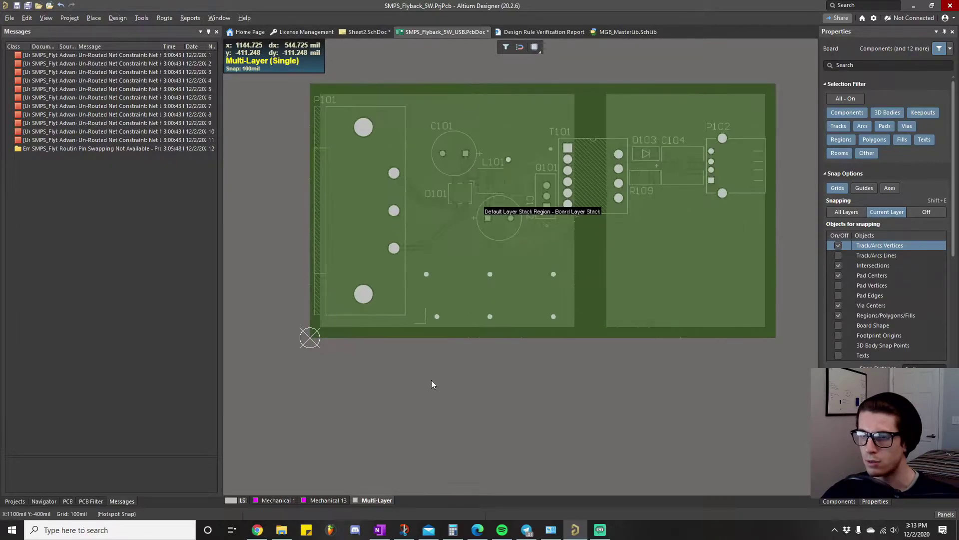
Leave board planning mode for the 2D layout, switch to 3D, and examine the components on the board's top side.
click(53, 19)
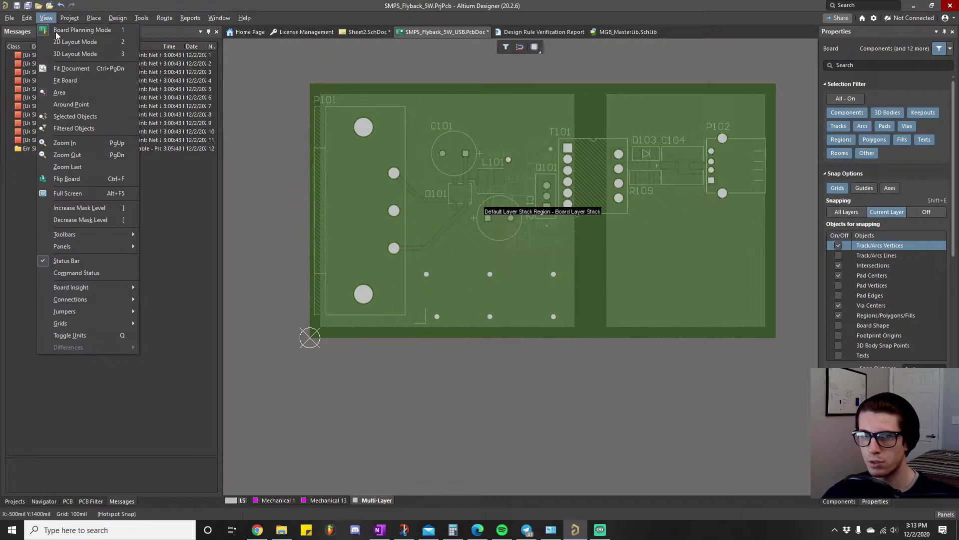
click(70, 41)
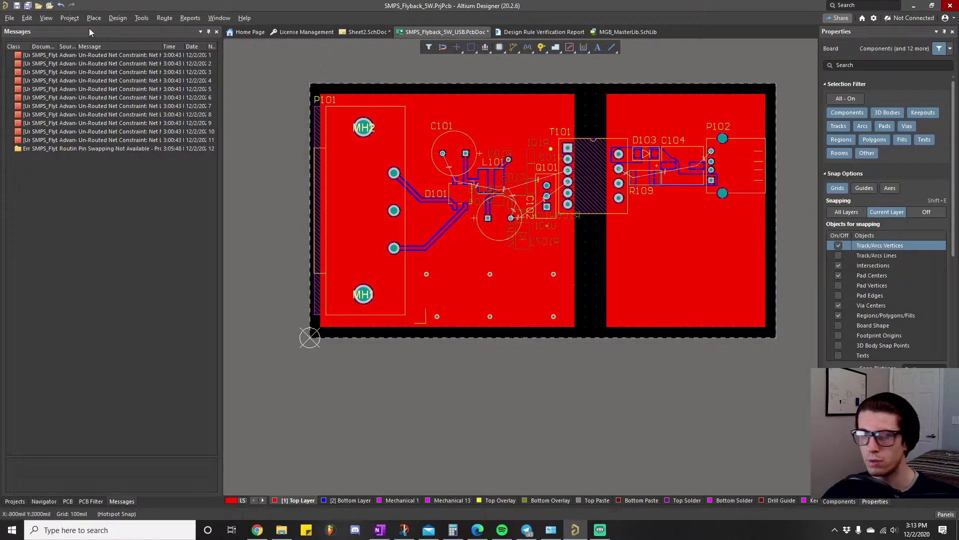
click(52, 19)
click(70, 54)
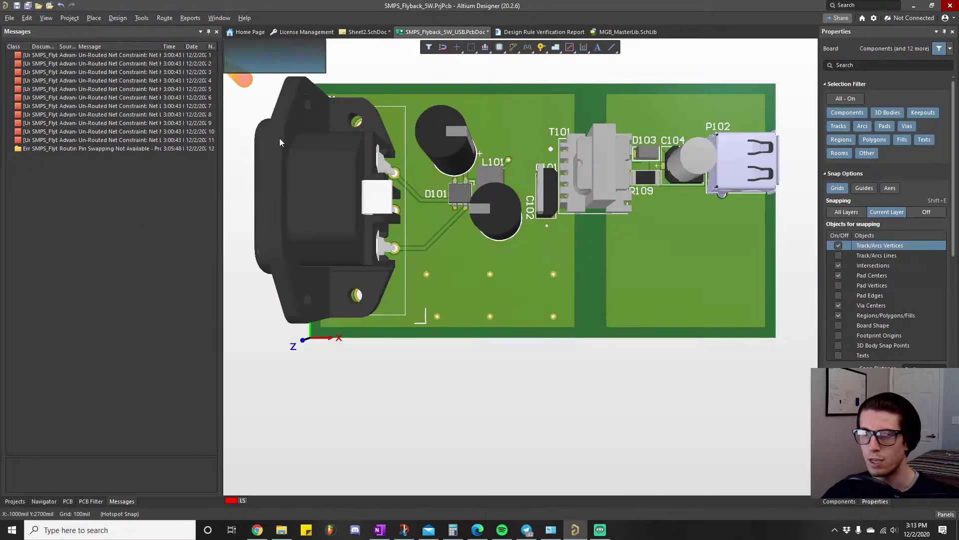
right_drag(433, 269, 495, 271)
key(0)
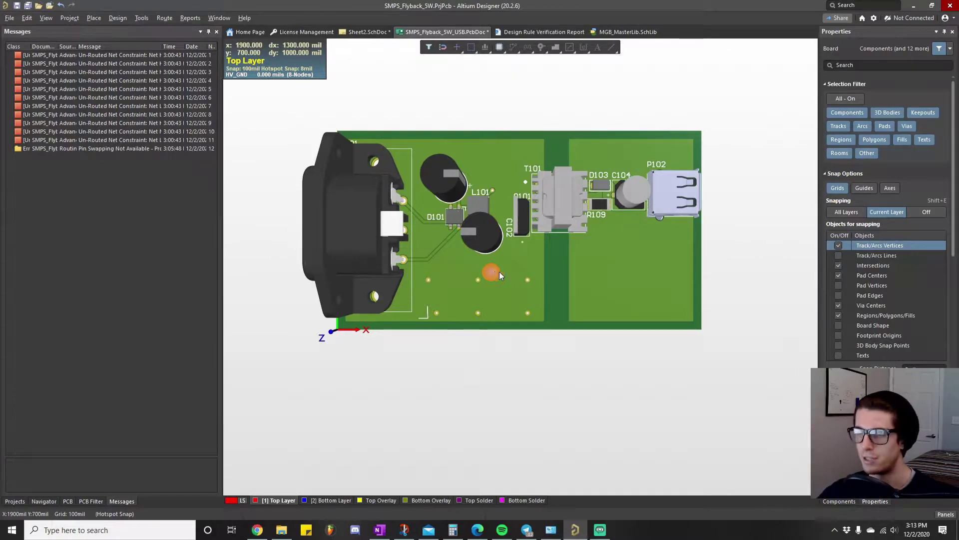
mouse_move(481, 274)
shift+right_down()
mouse_move(517, 342)
mouse_move(492, 287)
shift+right_up()
ctrl+scroll(480, 237, up, 4)
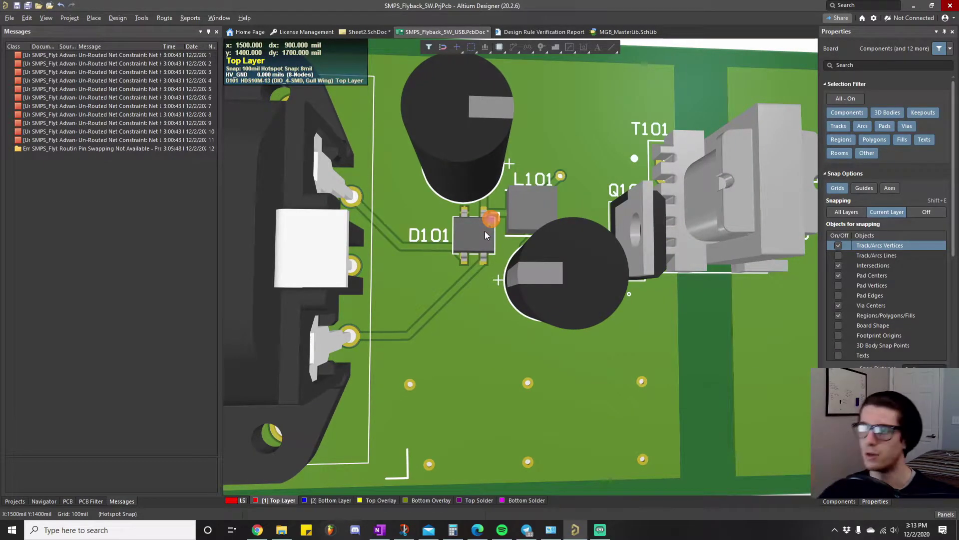
ctrl+scroll(485, 231, down, 5)
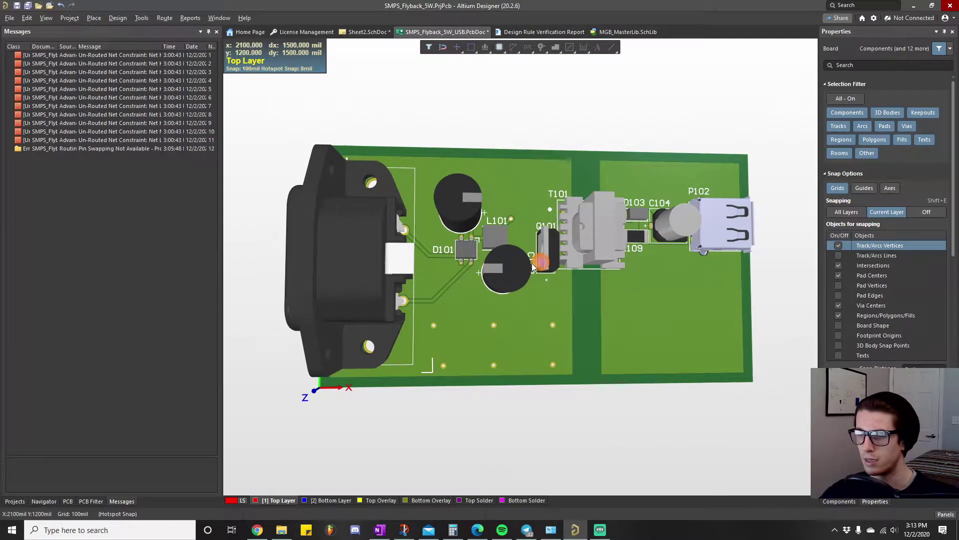
key(0)
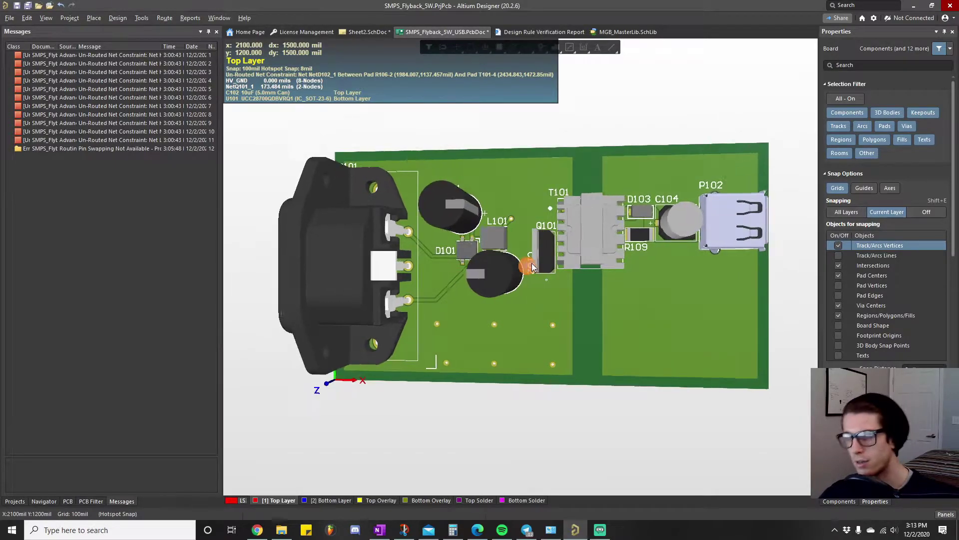
Flip the 3D board over and examine the bottom-side parts around U101, C103 and D102.
key(2)
ctrl+scroll(462, 255, up, 2)
ctrl+scroll(462, 251, up, 1)
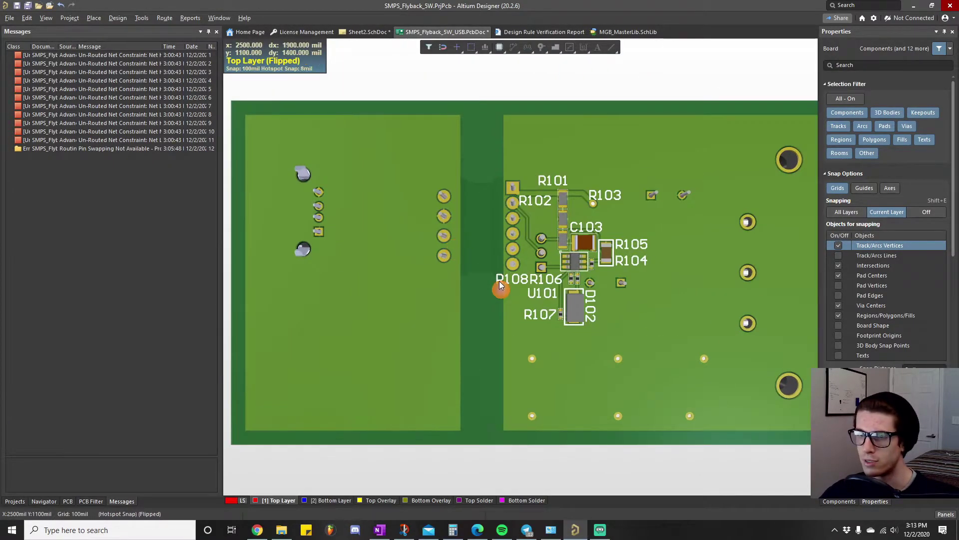
right_drag(549, 306, 521, 294)
ctrl+scroll(544, 248, up, 3)
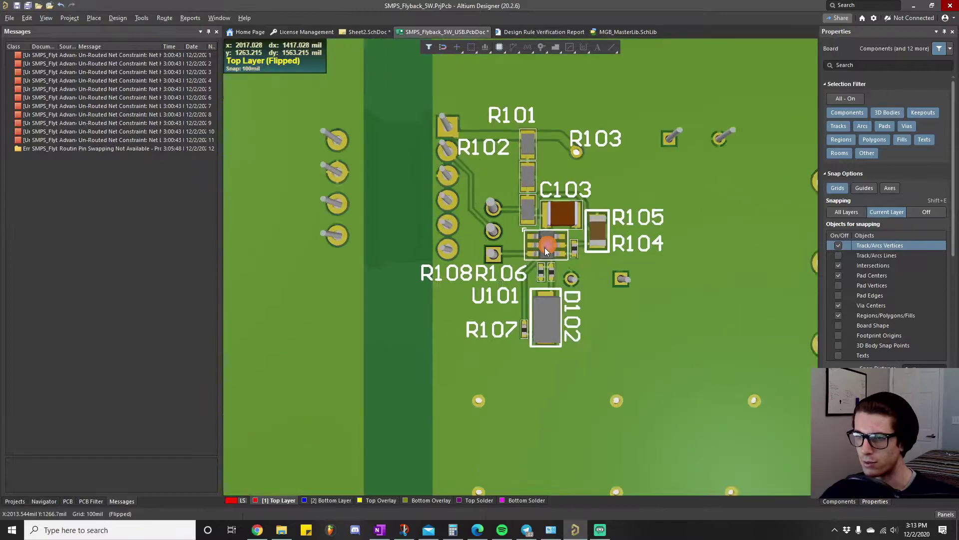
ctrl+scroll(561, 200, down, 4)
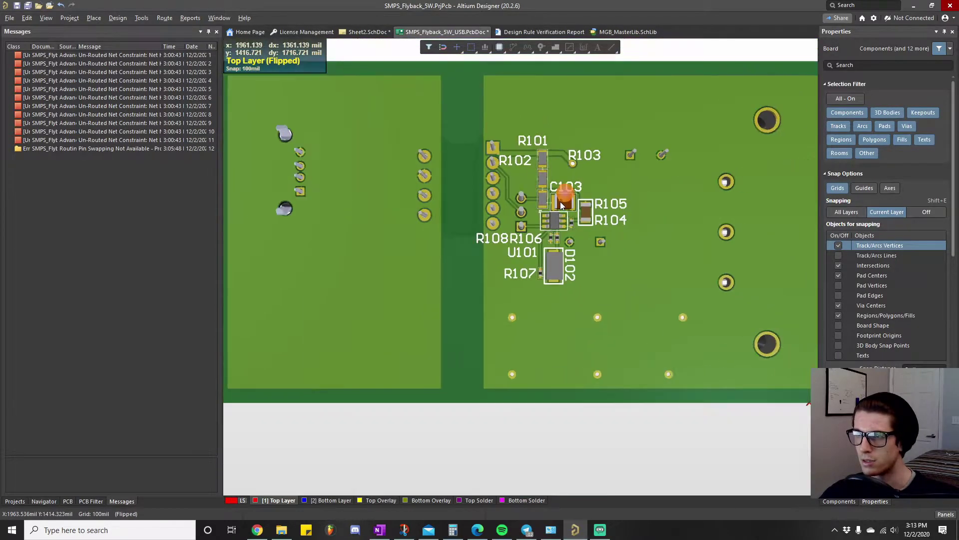
Orbit the 3D board back to the top side and inspect the P101 connector, its pins and the tracks to D101.
shift+right_drag(467, 300, 525, 265)
right_drag(433, 257, 386, 242)
shift+right_drag(555, 261, 612, 181)
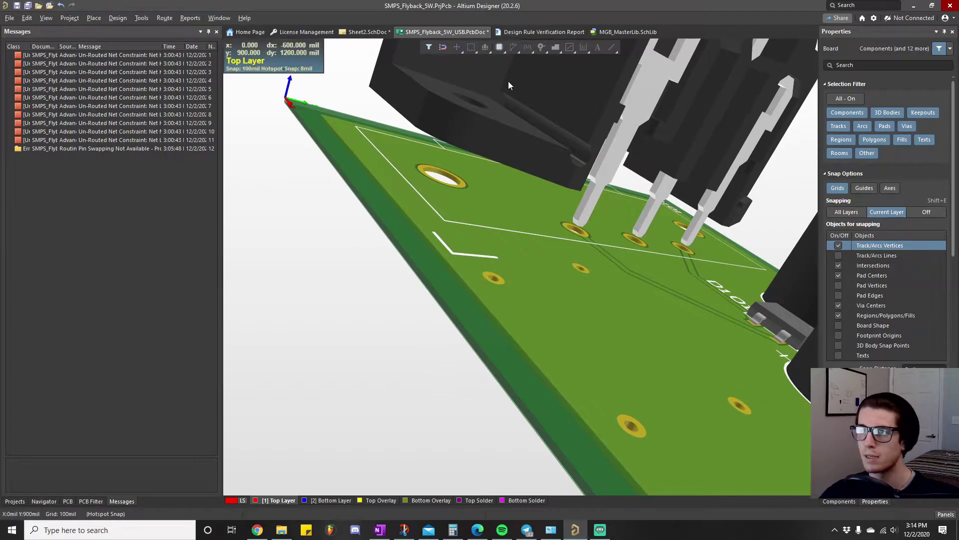
shift+right_drag(421, 245, 474, 248)
key(0)
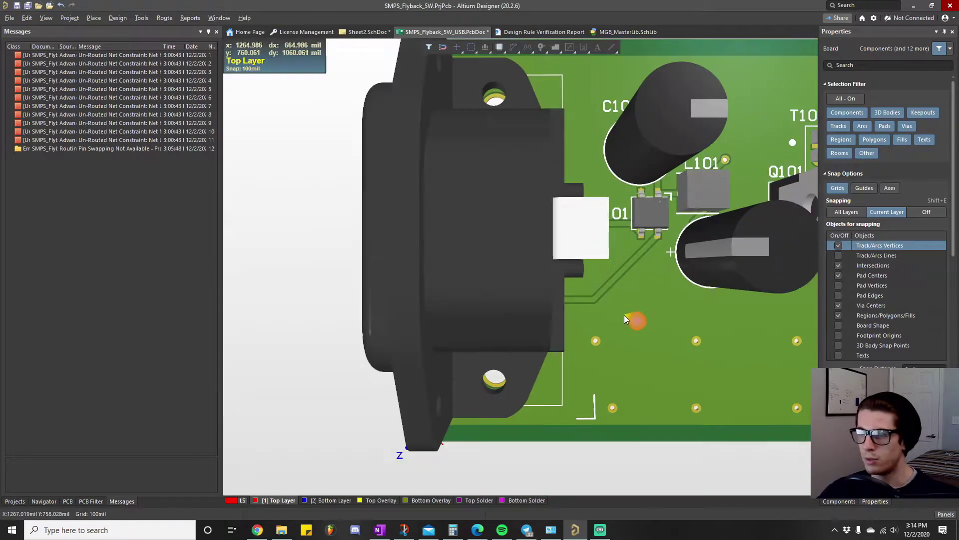
ctrl+scroll(624, 315, down, 2)
right_drag(625, 315, 418, 144)
ctrl+scroll(382, 232, up, 5)
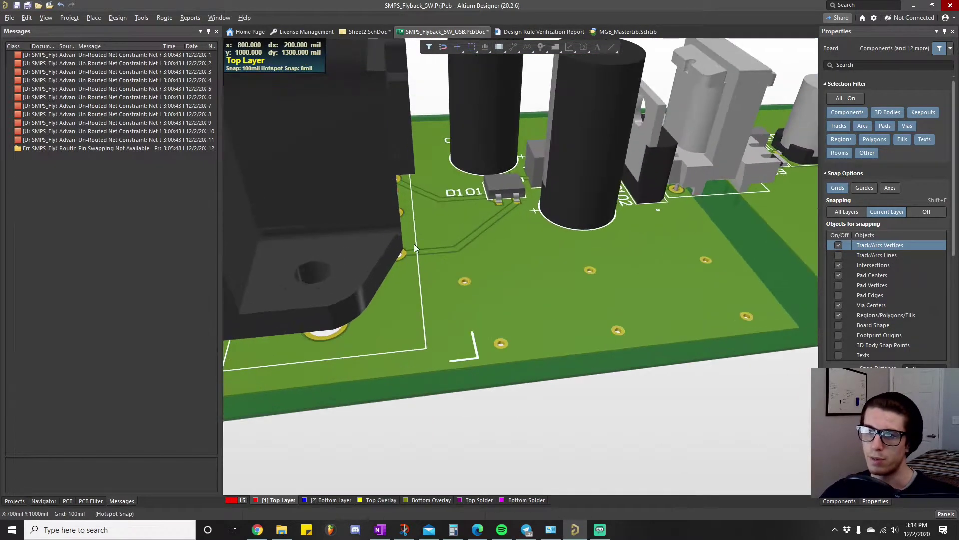
shift+right_drag(418, 248, 427, 198)
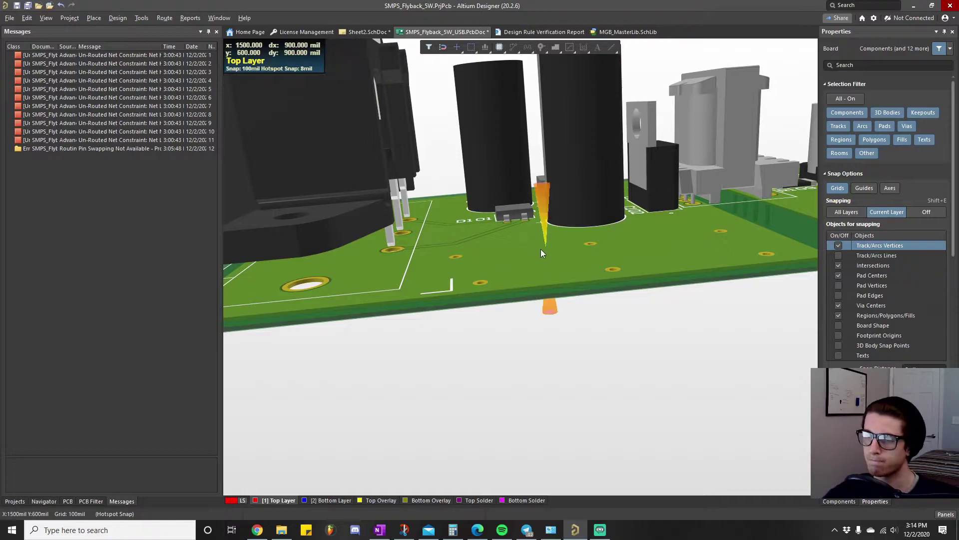
Review the whole 3D assembly from above and at an angle, from P101 across T101 to the P102 USB connector.
ctrl+scroll(540, 248, down, 2)
right_drag(574, 205, 571, 313)
ctrl+scroll(561, 312, down, 3)
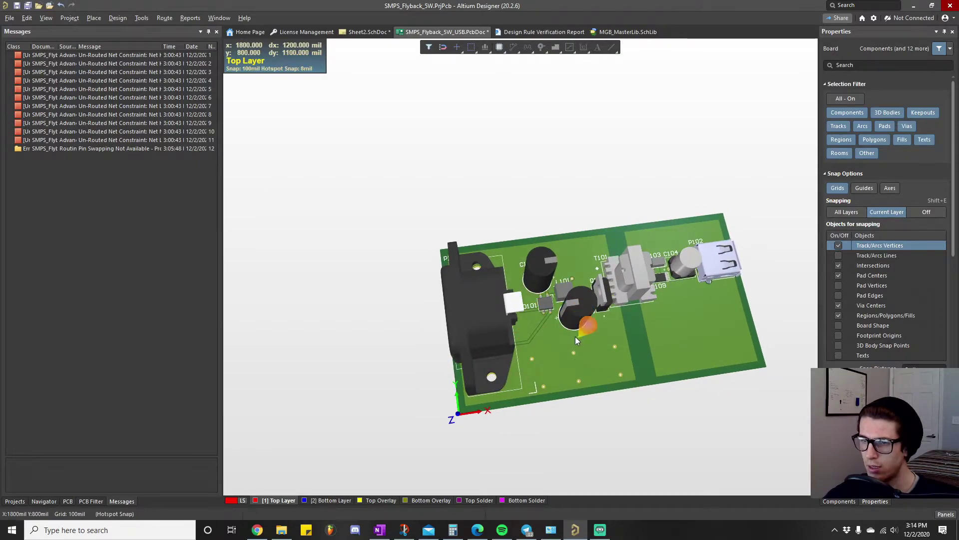
shift+scroll(576, 337, up, 3)
shift+right_drag(673, 347, 580, 337)
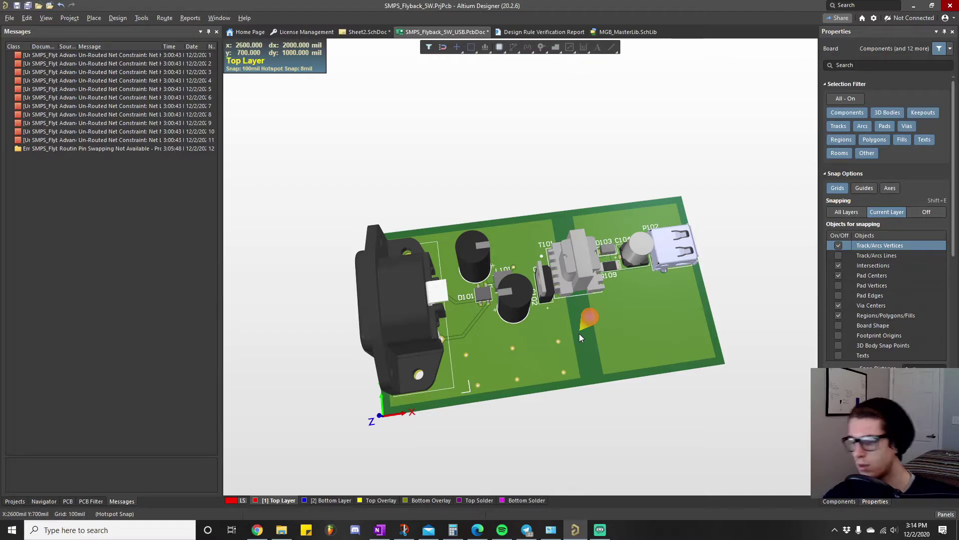
key(0)
ctrl+scroll(579, 334, up, 3)
right_drag(582, 332, 620, 254)
right_drag(504, 243, 517, 224)
scroll(561, 252, down, 2)
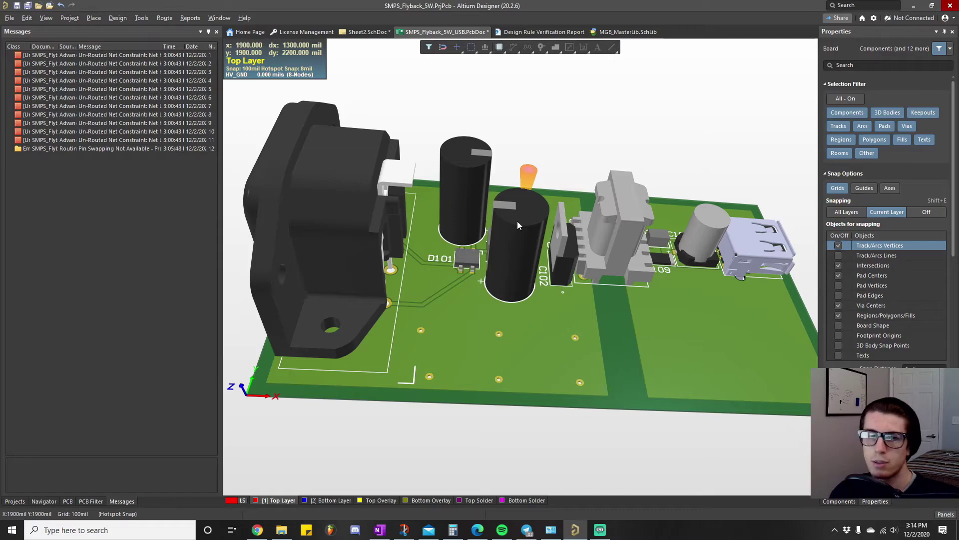